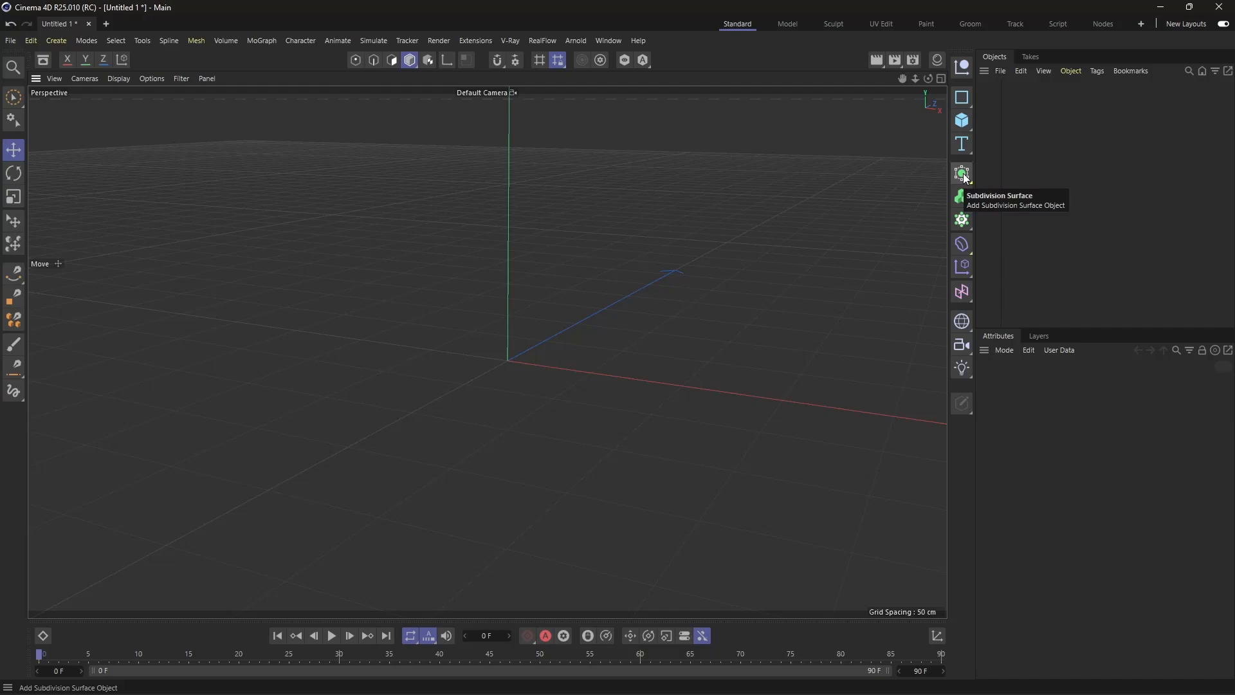
# Step: Add a Star spline to the empty scene
pyautogui.click(964, 178)
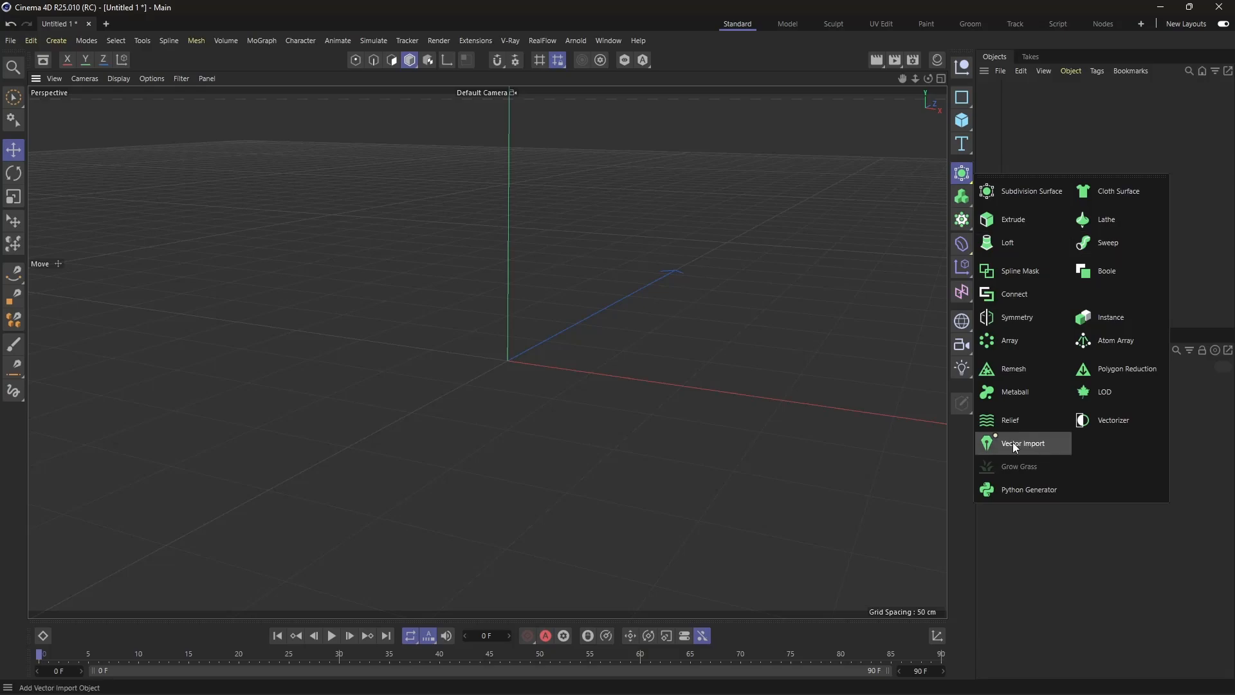
pyautogui.click(963, 100)
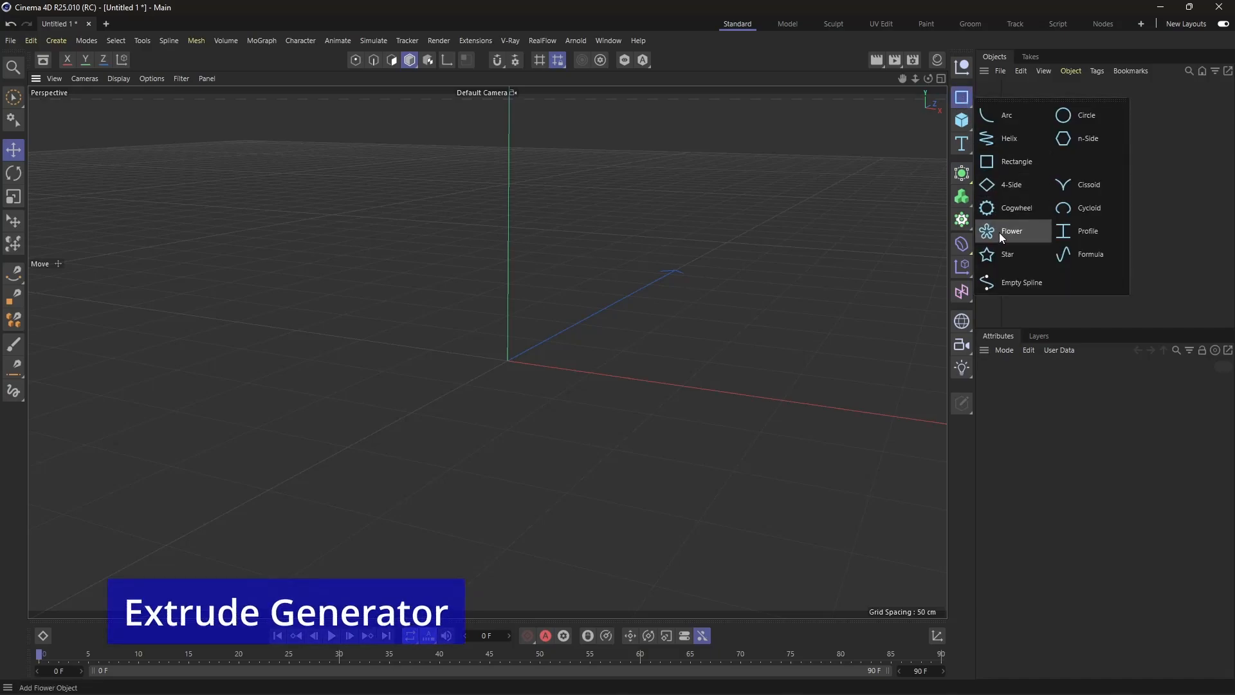
pyautogui.click(1005, 253)
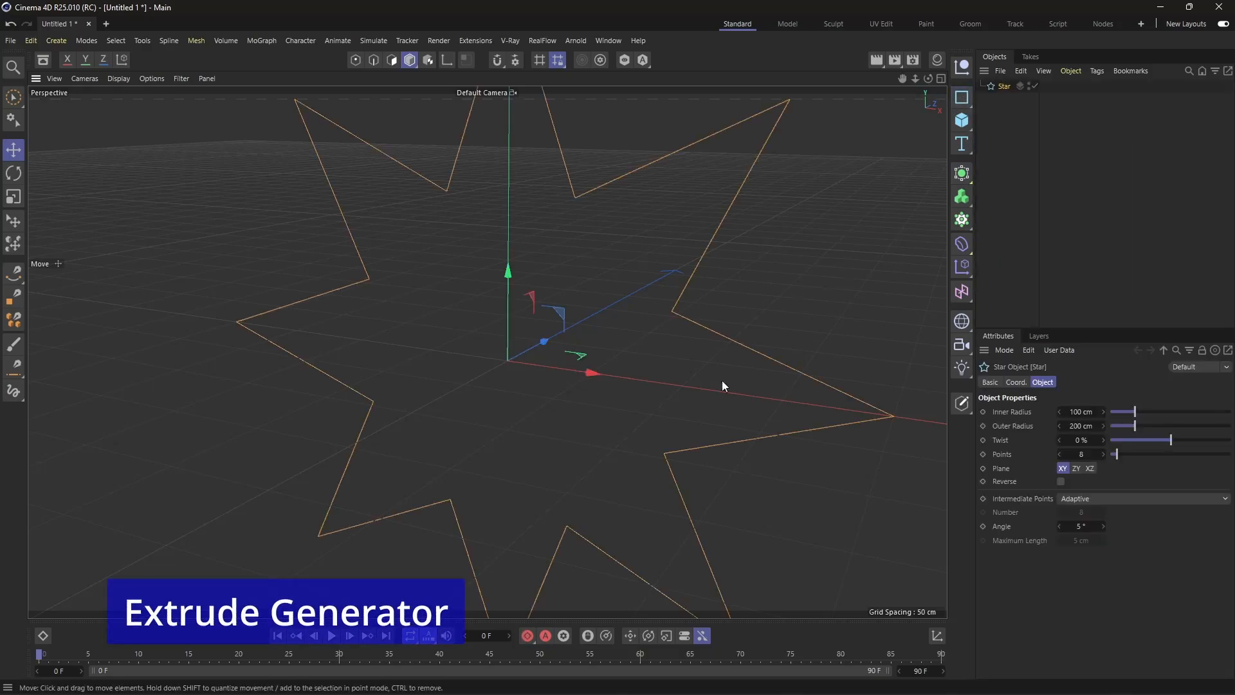
pyautogui.scroll(-2, 489, 309)
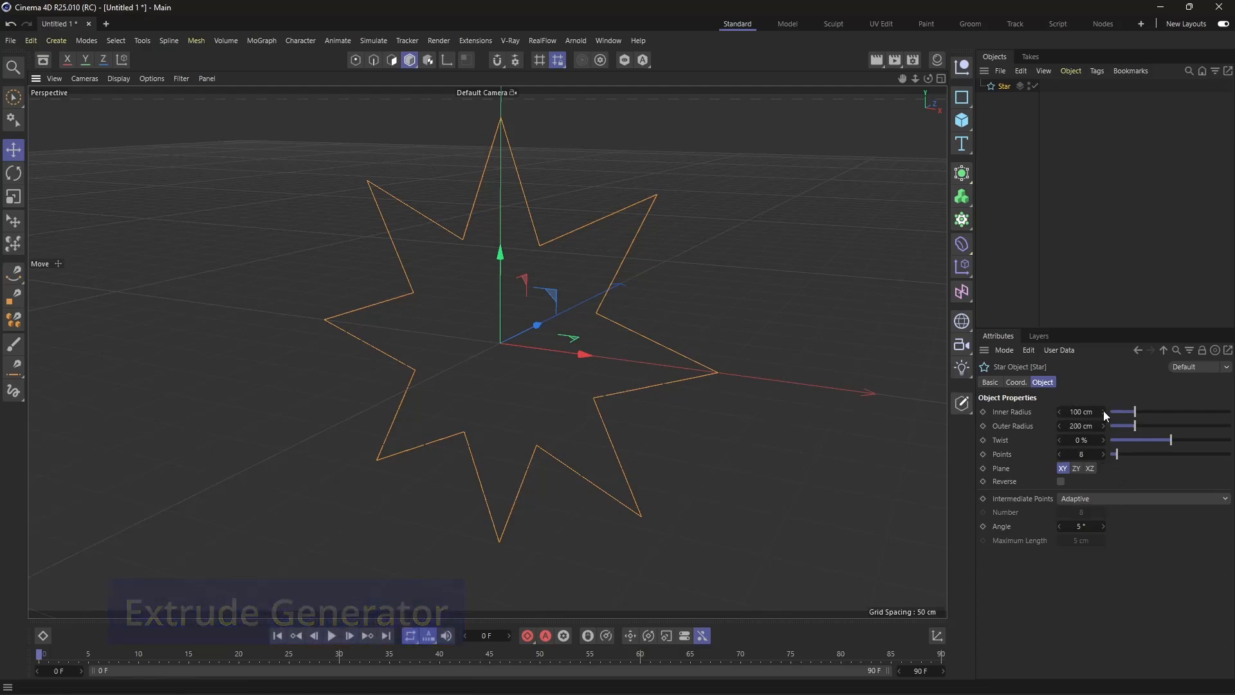
# Step: Set the star's inner radius to 55 cm, outer radius to 109 cm and number of points to 5
pyautogui.moveTo(1133, 416)
pyautogui.mouseDown()
pyautogui.moveTo(1116, 417)
pyautogui.moveTo(1124, 426)
pyautogui.mouseUp()
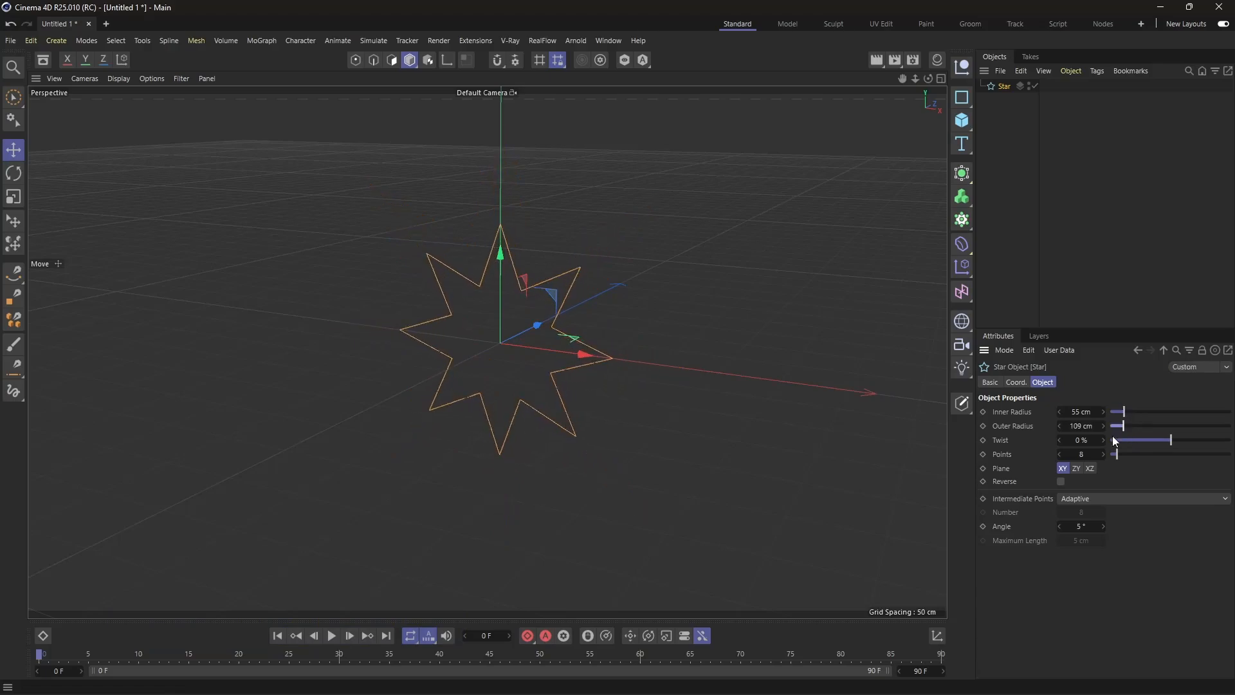
pyautogui.doubleClick(1081, 454)
pyautogui.press('Return')
pyautogui.scroll(3, 514, 336)
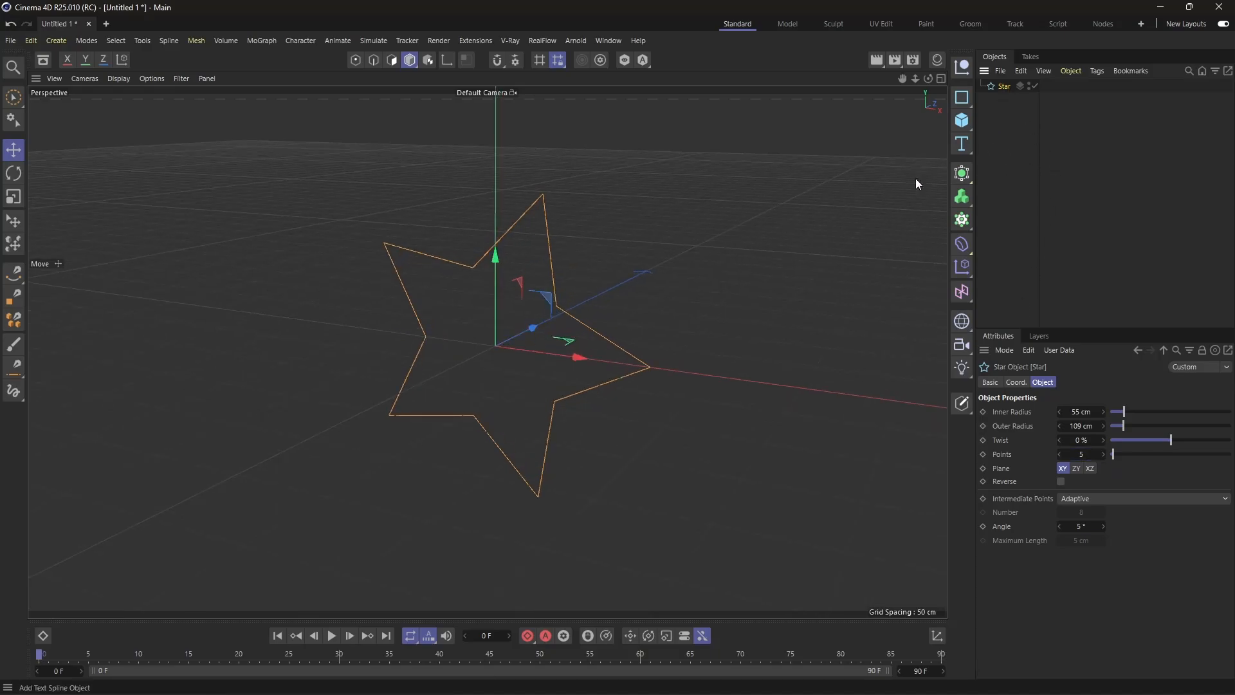
pyautogui.click(875, 60)
pyautogui.click(827, 226)
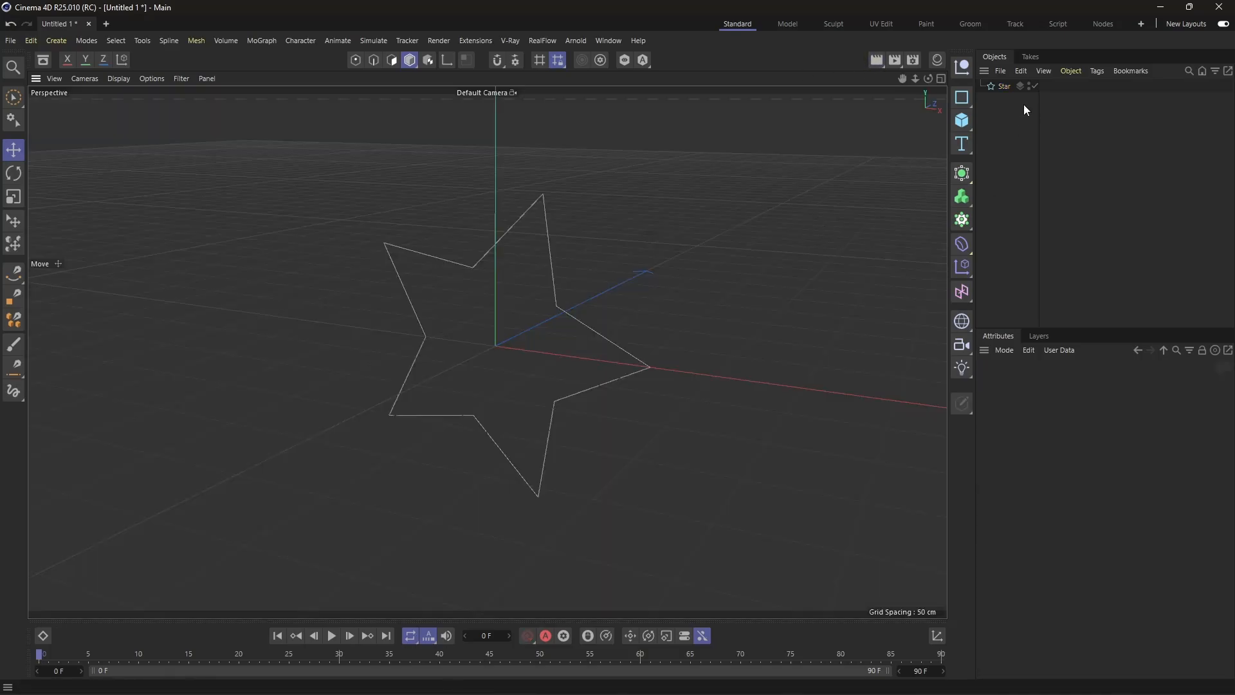
# Step: Add an Extrude generator and make the star spline its child so the star becomes solid
pyautogui.click(1007, 86)
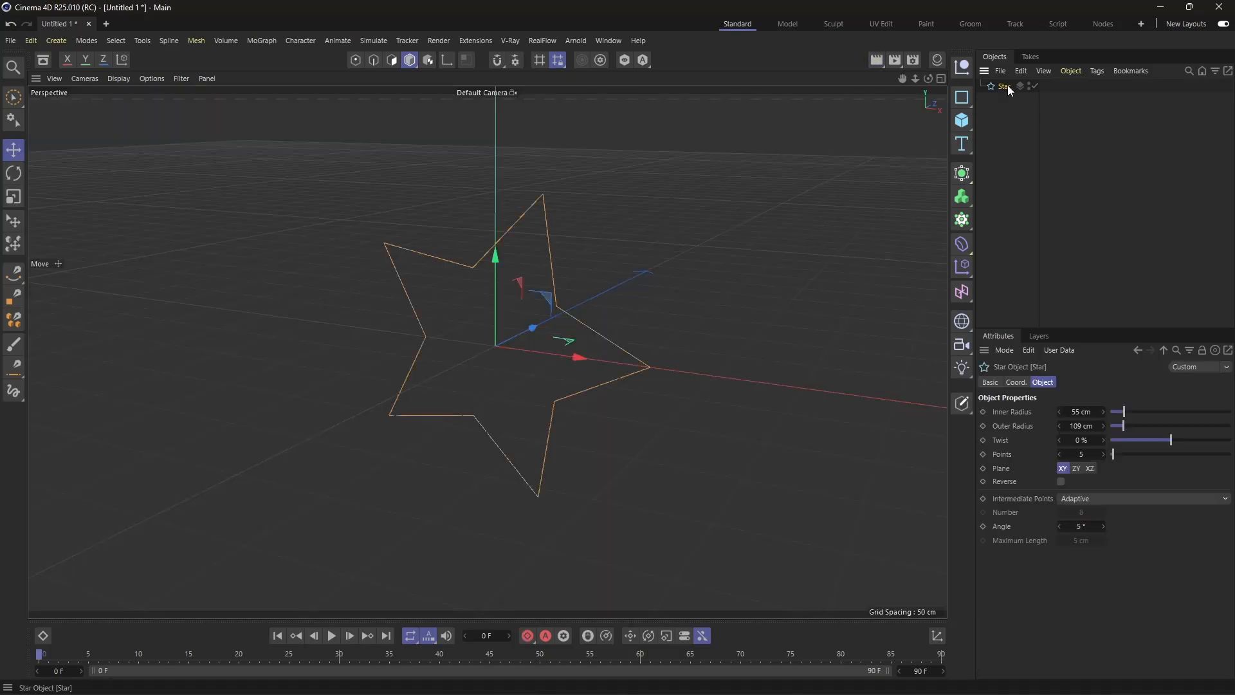
pyautogui.click(962, 180)
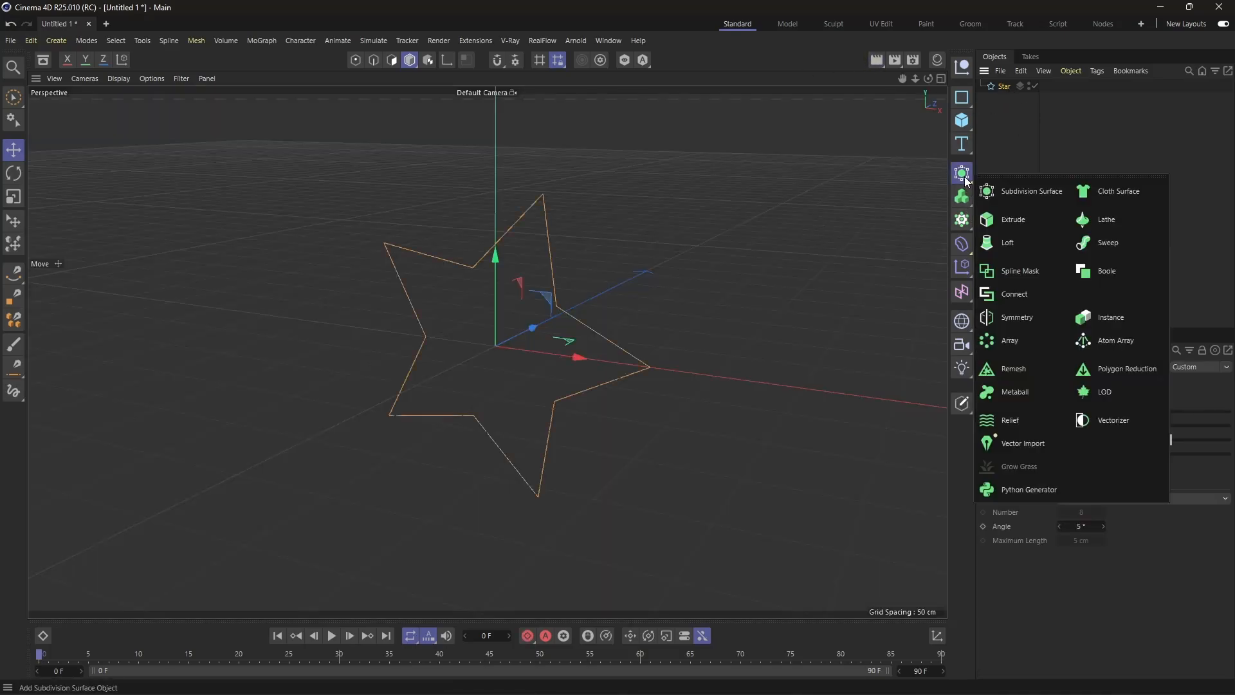
pyautogui.click(1018, 219)
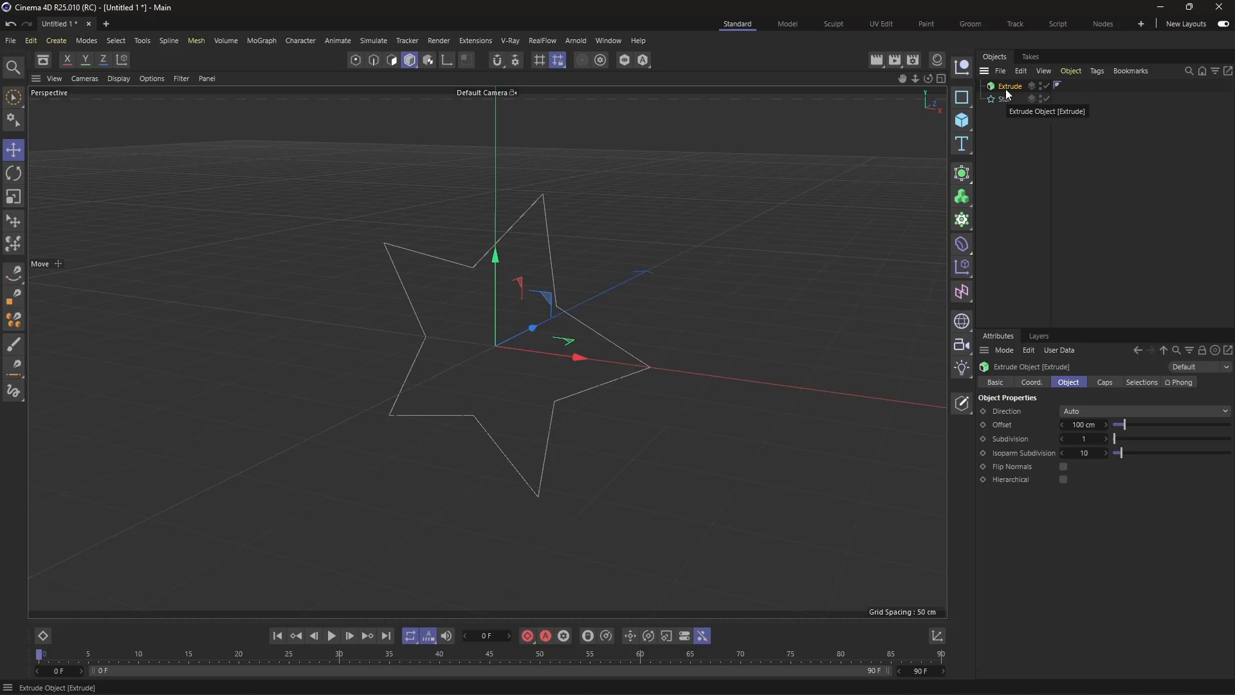
pyautogui.moveTo(1003, 99); pyautogui.dragTo(1010, 86)
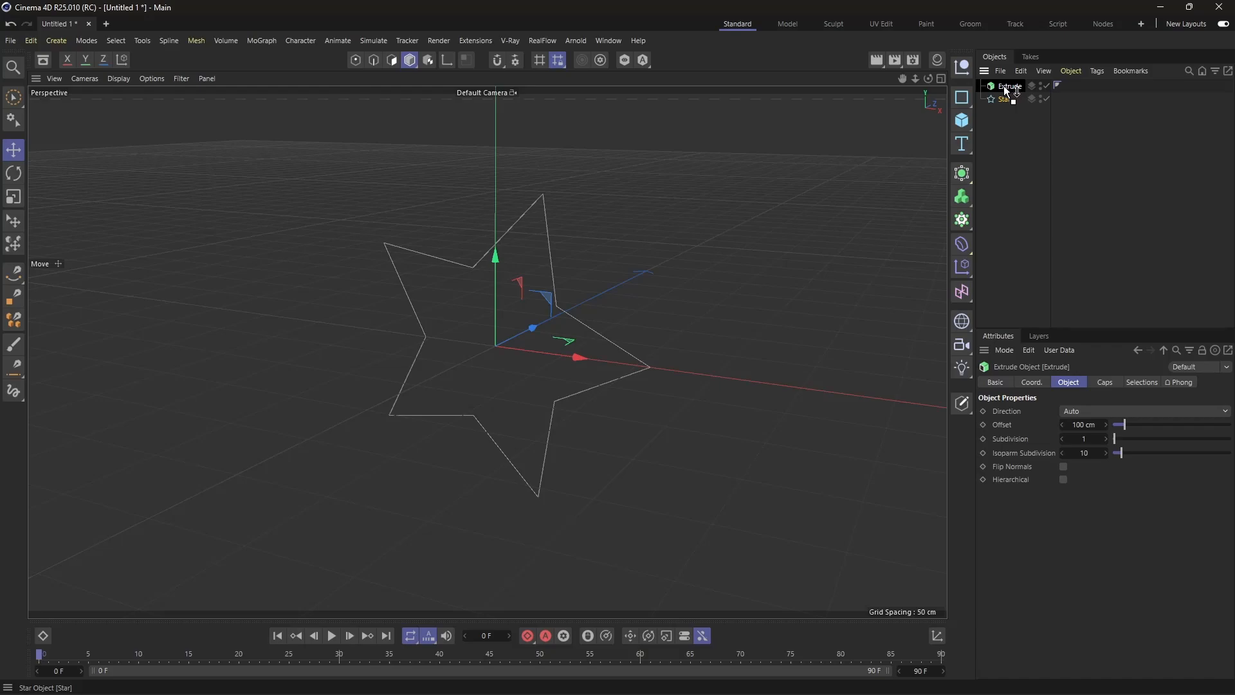
pyautogui.moveTo(1003, 86); pyautogui.dragTo(1004, 87)
pyautogui.moveTo(1006, 86); pyautogui.dragTo(1005, 85)
pyautogui.moveTo(1006, 87); pyautogui.dragTo(1006, 87)
pyautogui.moveTo(1006, 87); pyautogui.dragTo(1006, 84)
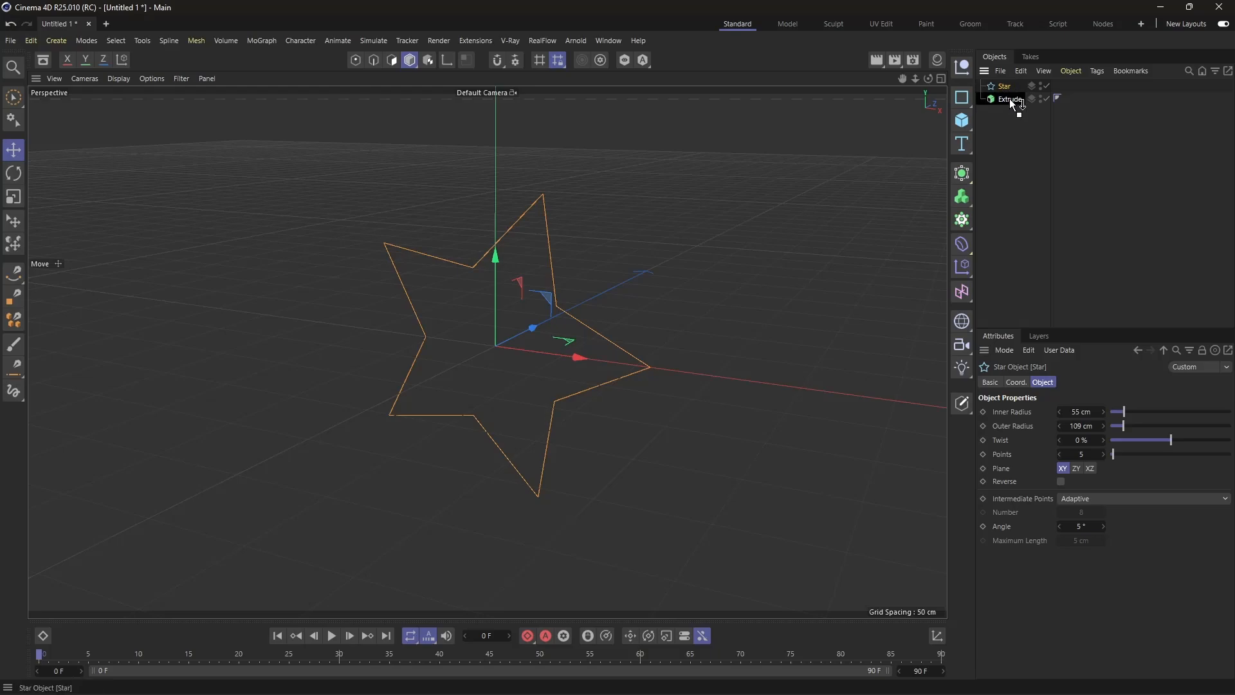
pyautogui.moveTo(1009, 98); pyautogui.dragTo(1009, 99)
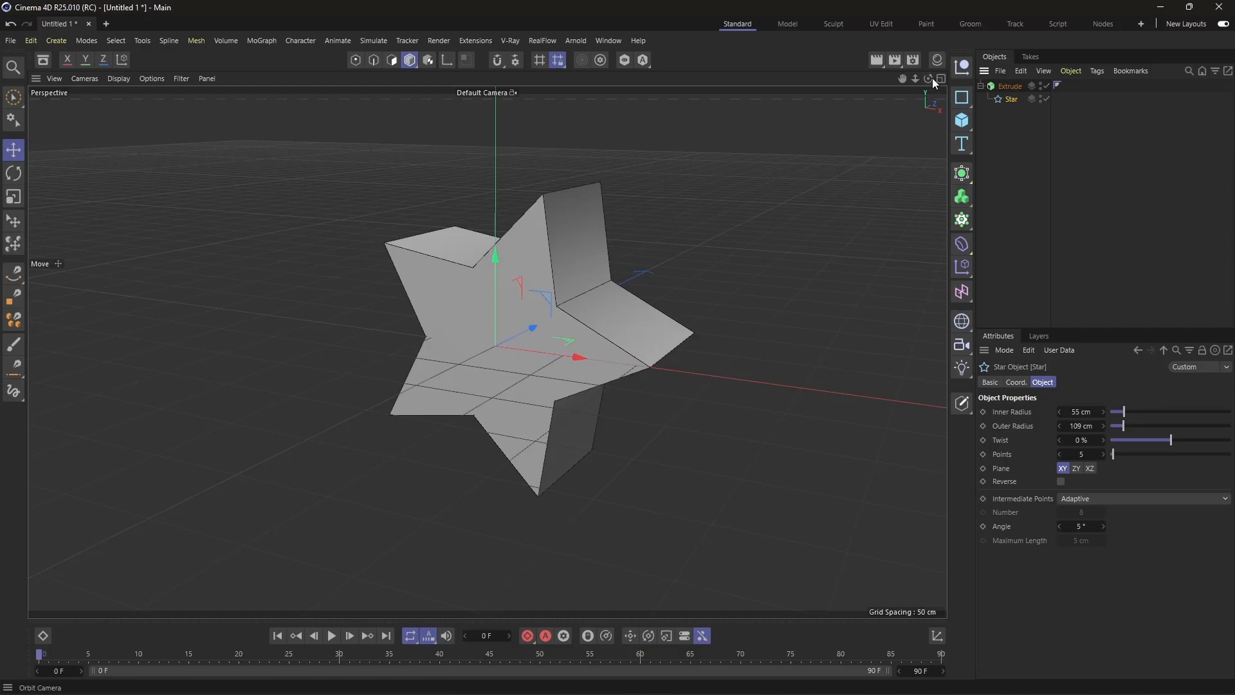
# Step: Set the Extrude's offset to 35 cm and its subdivision to 3
pyautogui.moveTo(928, 79)
pyautogui.mouseDown()
pyautogui.moveTo(894, 115)
pyautogui.moveTo(913, 97)
pyautogui.mouseUp()
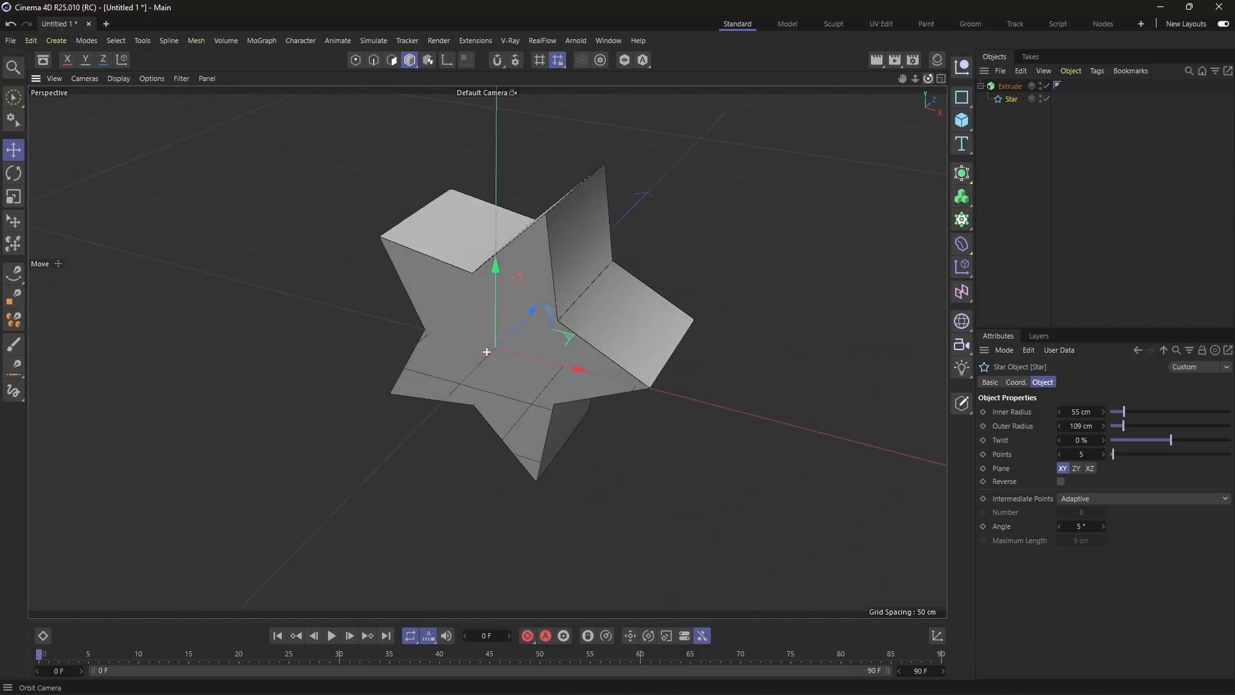
pyautogui.click(1008, 86)
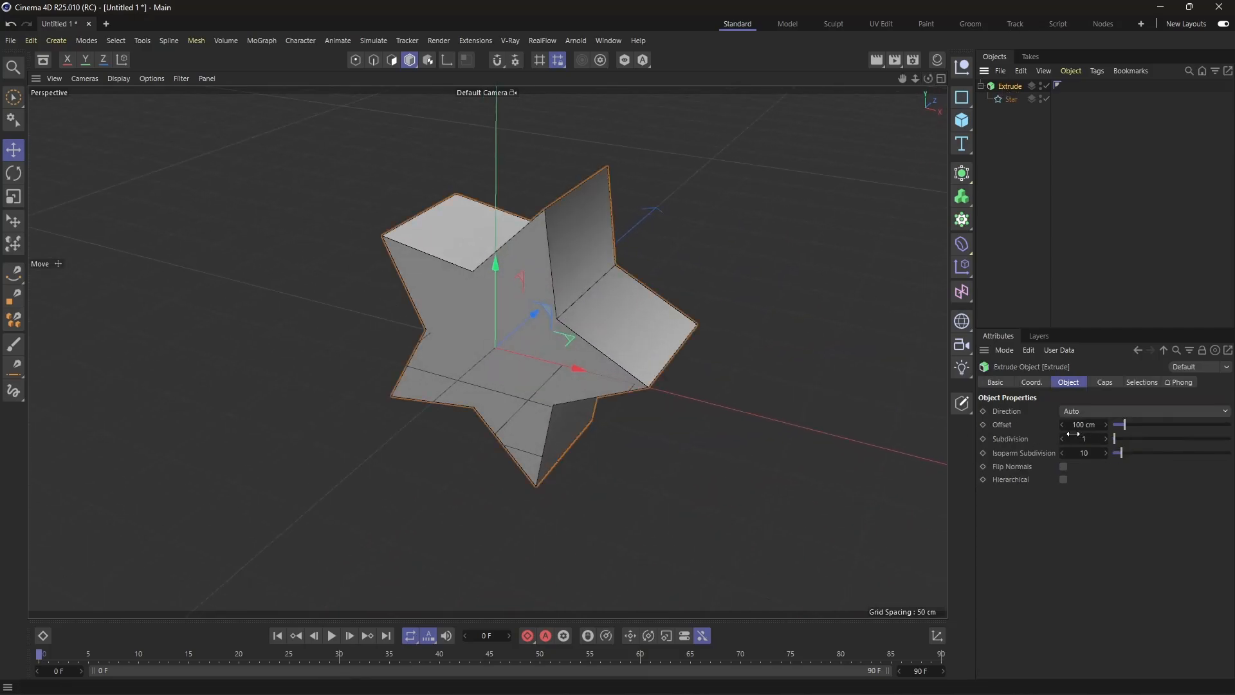
pyautogui.moveTo(1122, 425)
pyautogui.mouseDown()
pyautogui.moveTo(1176, 429)
pyautogui.moveTo(1115, 434)
pyautogui.moveTo(1143, 434)
pyautogui.moveTo(1116, 435)
pyautogui.moveTo(1131, 442)
pyautogui.mouseUp()
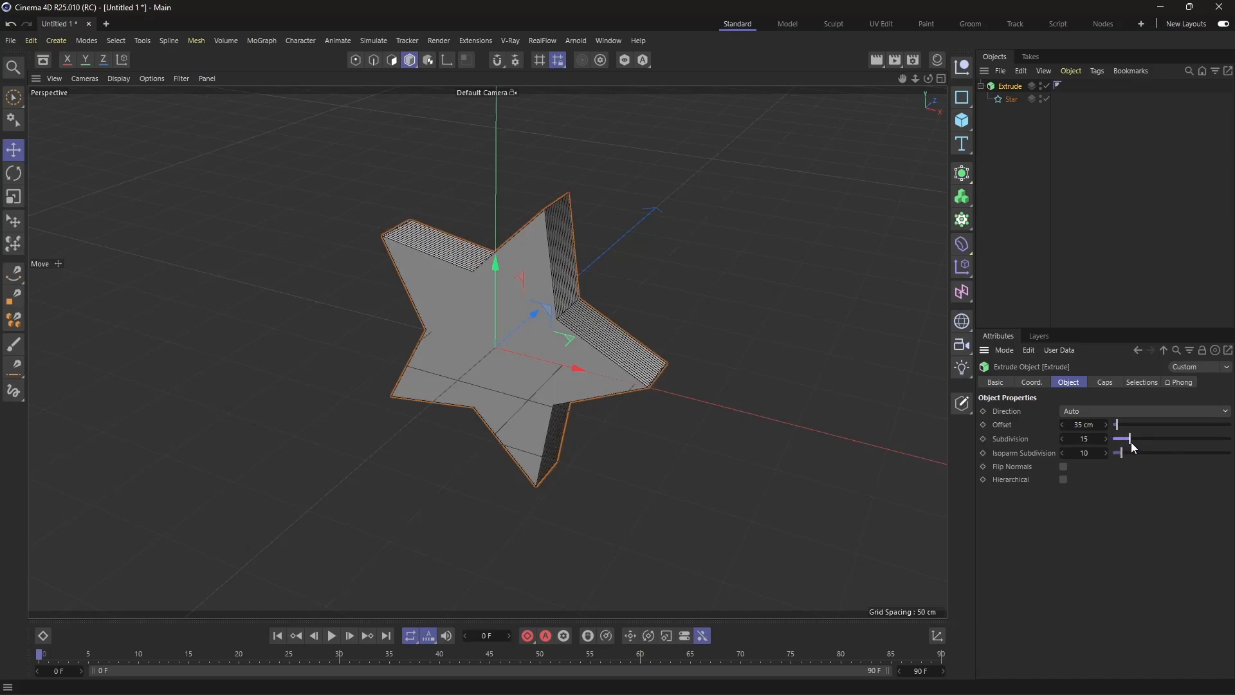
pyautogui.scroll(4, 618, 337)
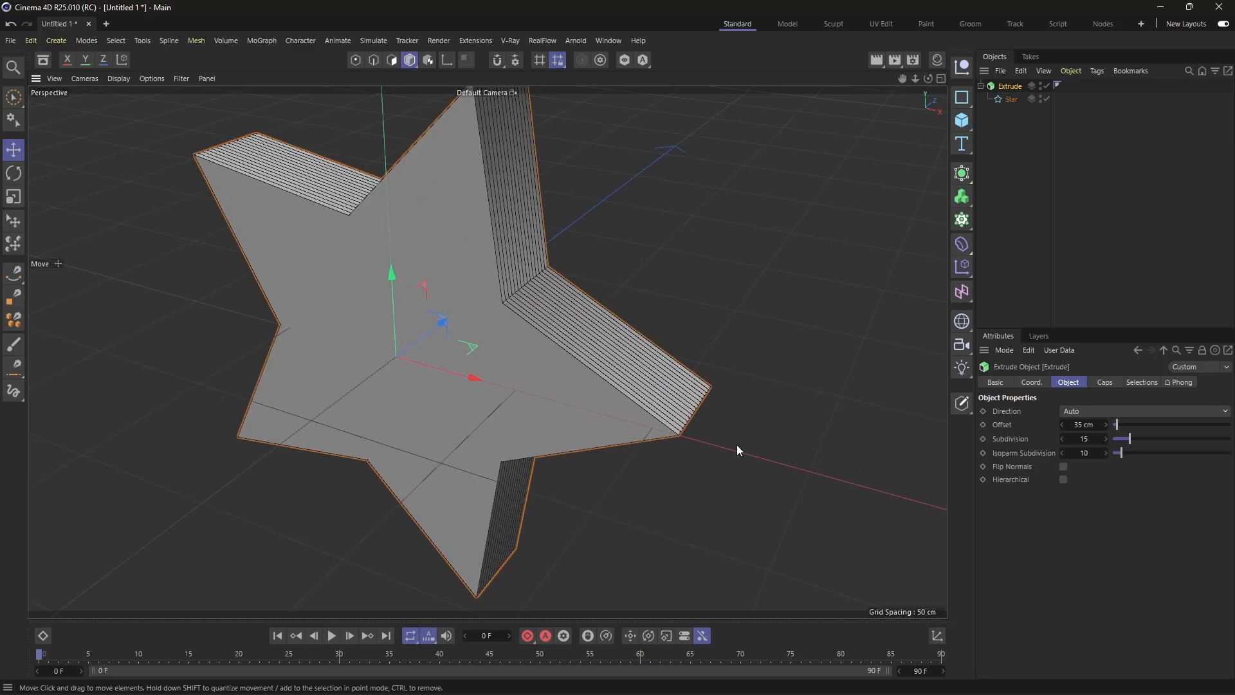
pyautogui.moveTo(1129, 440); pyautogui.dragTo(1119, 448)
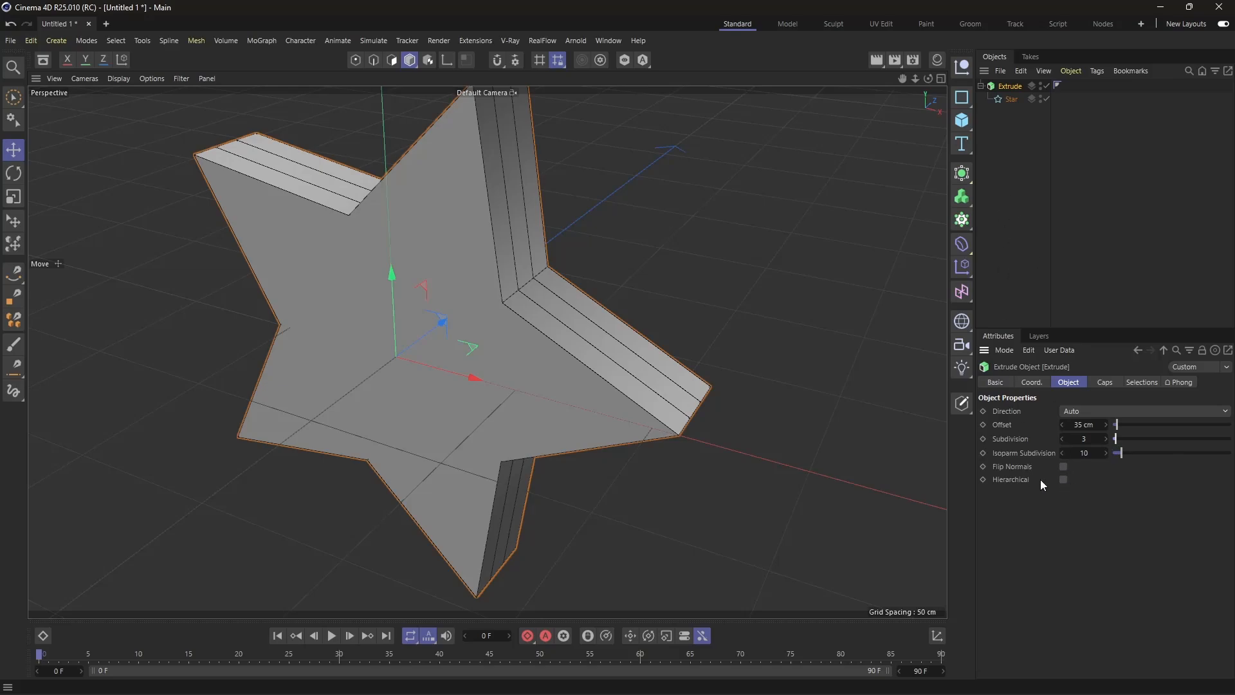
# Step: Duplicate the star spline inside the Extrude and move the copy away from the original along the X axis
pyautogui.click(1011, 100)
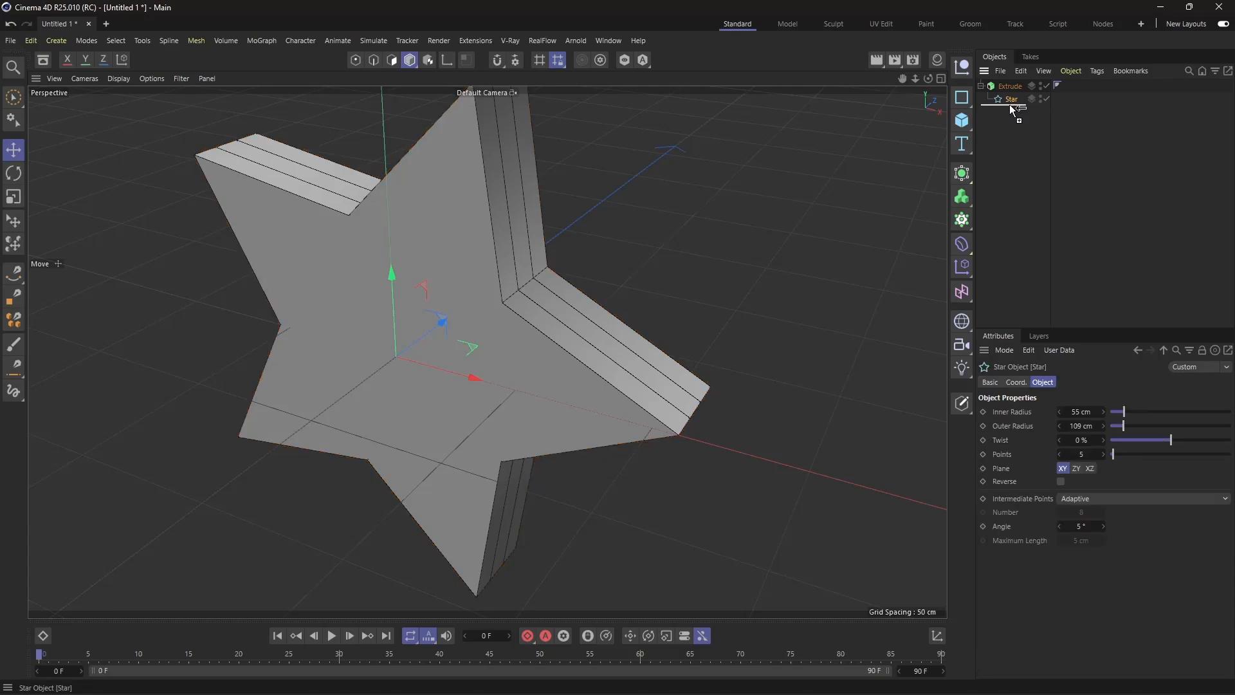
pyautogui.moveTo(998, 110); pyautogui.dragTo(1015, 110)
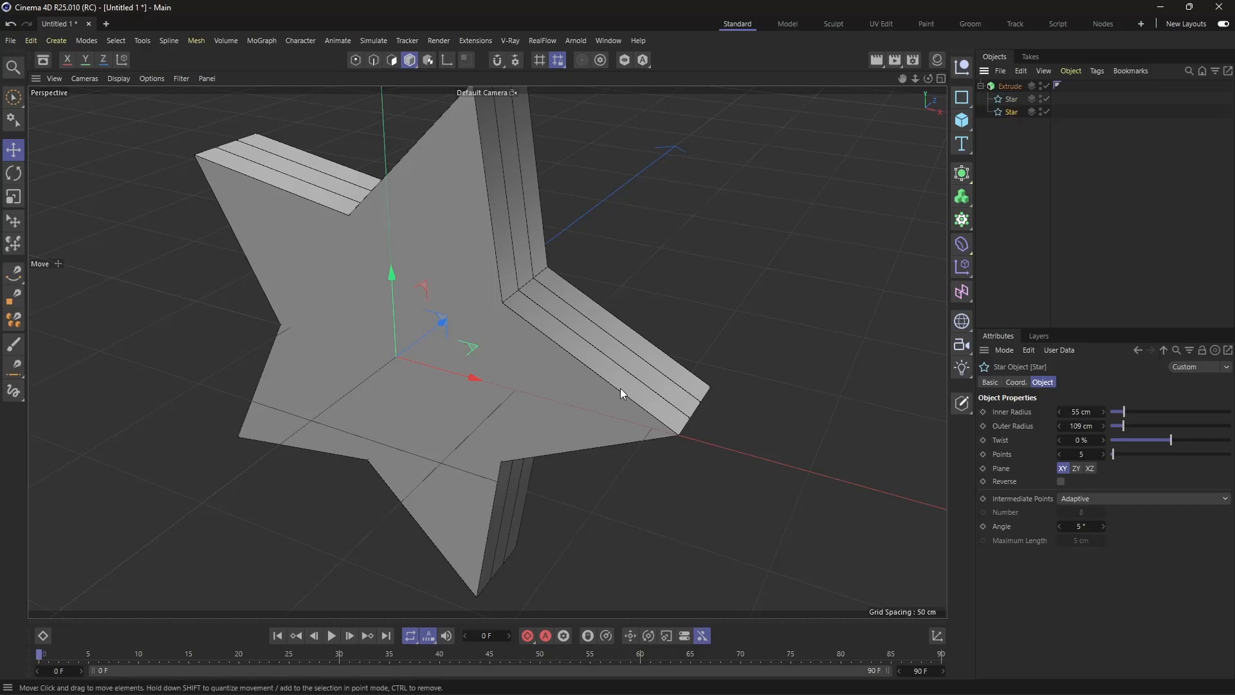
pyautogui.moveTo(489, 391); pyautogui.dragTo(217, 349)
pyautogui.press('h')
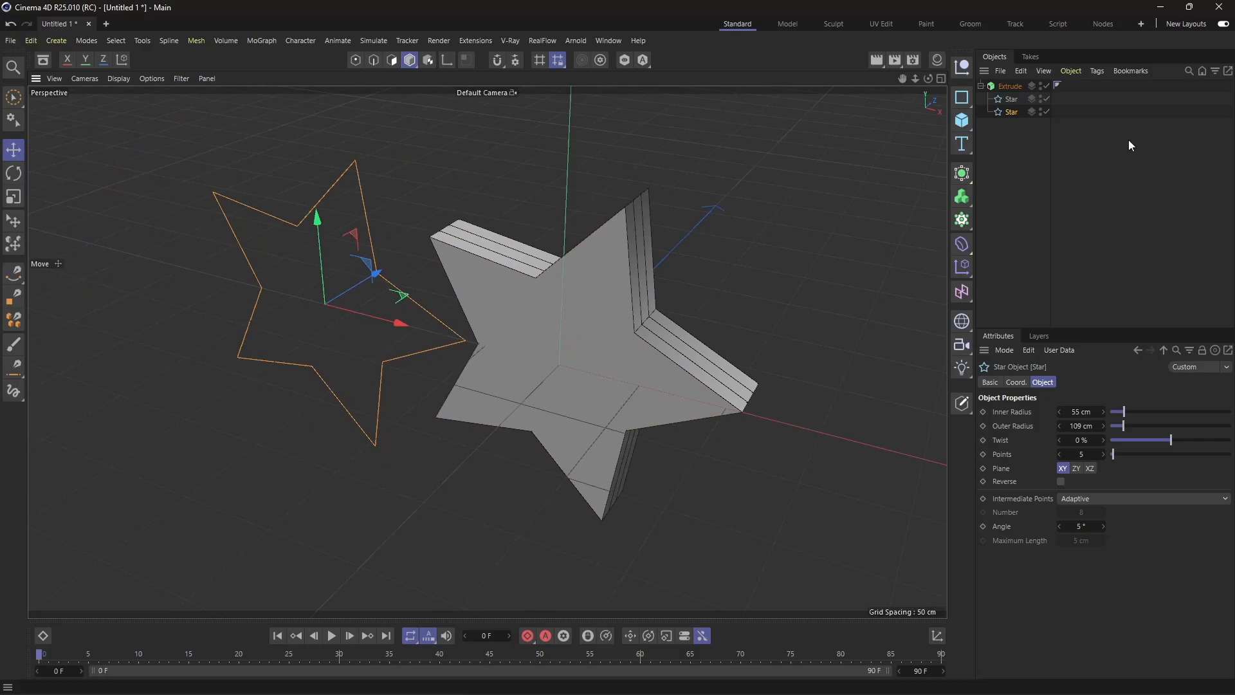
# Step: Turn on the Hierarchical option of the Extrude so that both child stars are extruded
pyautogui.click(1009, 87)
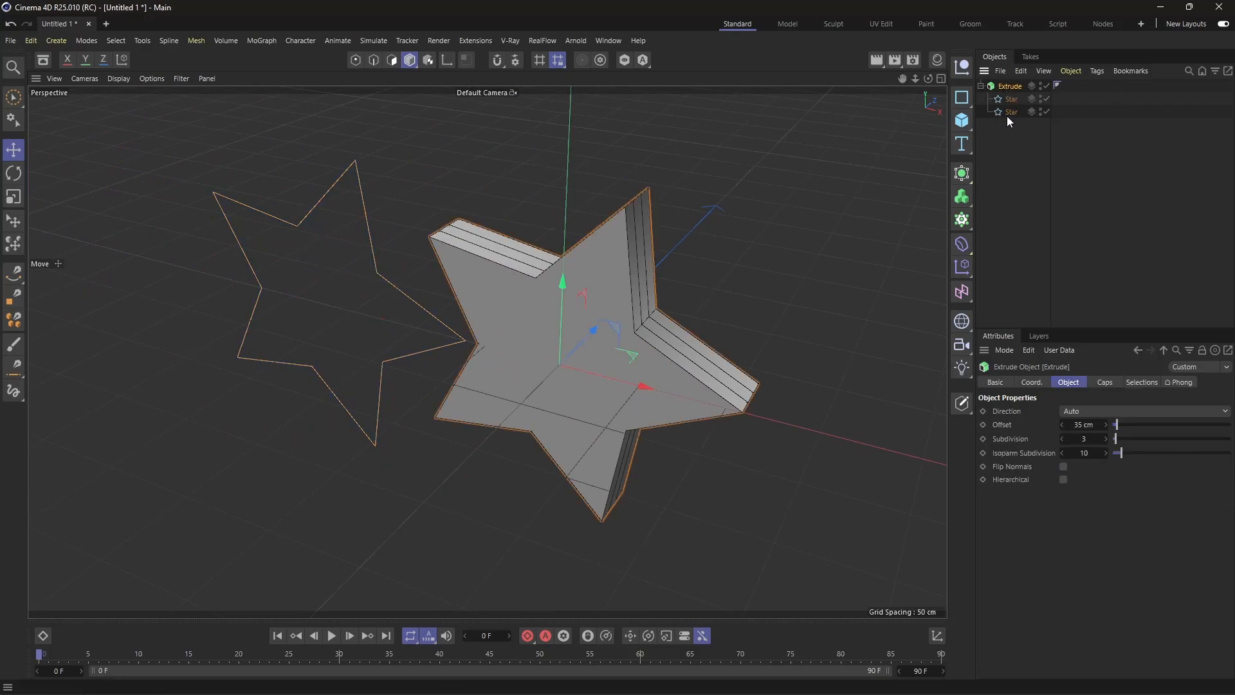
pyautogui.click(1012, 101)
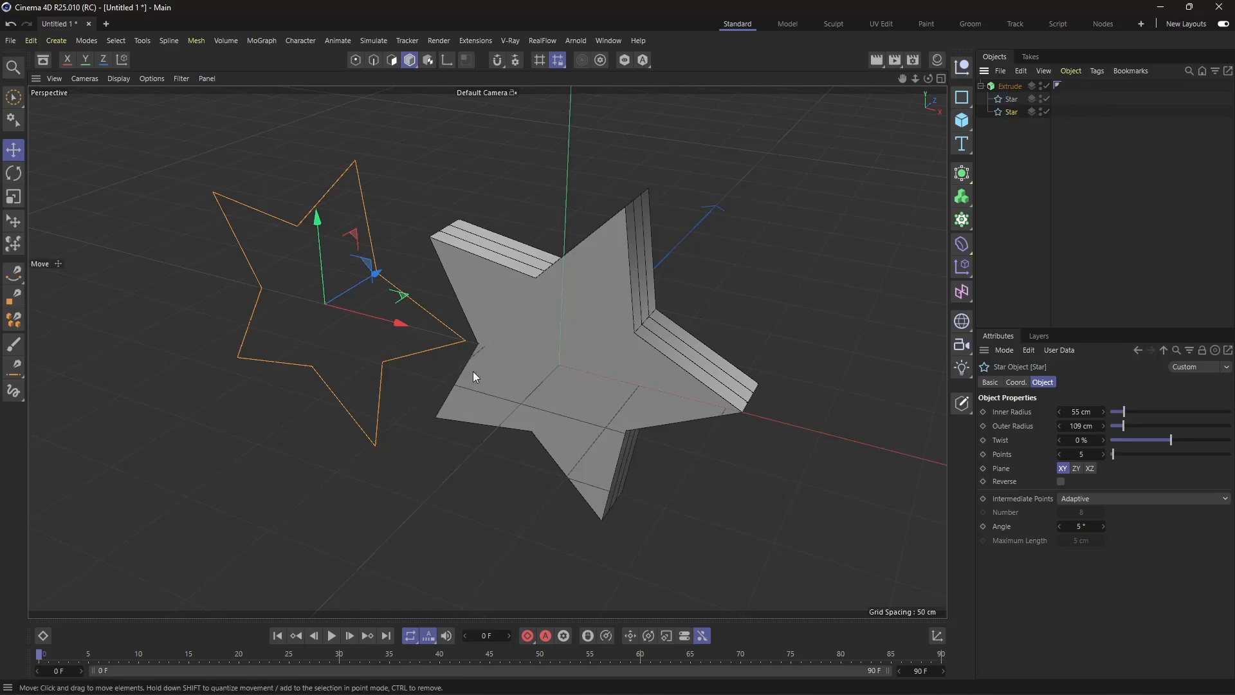
pyautogui.click(1009, 87)
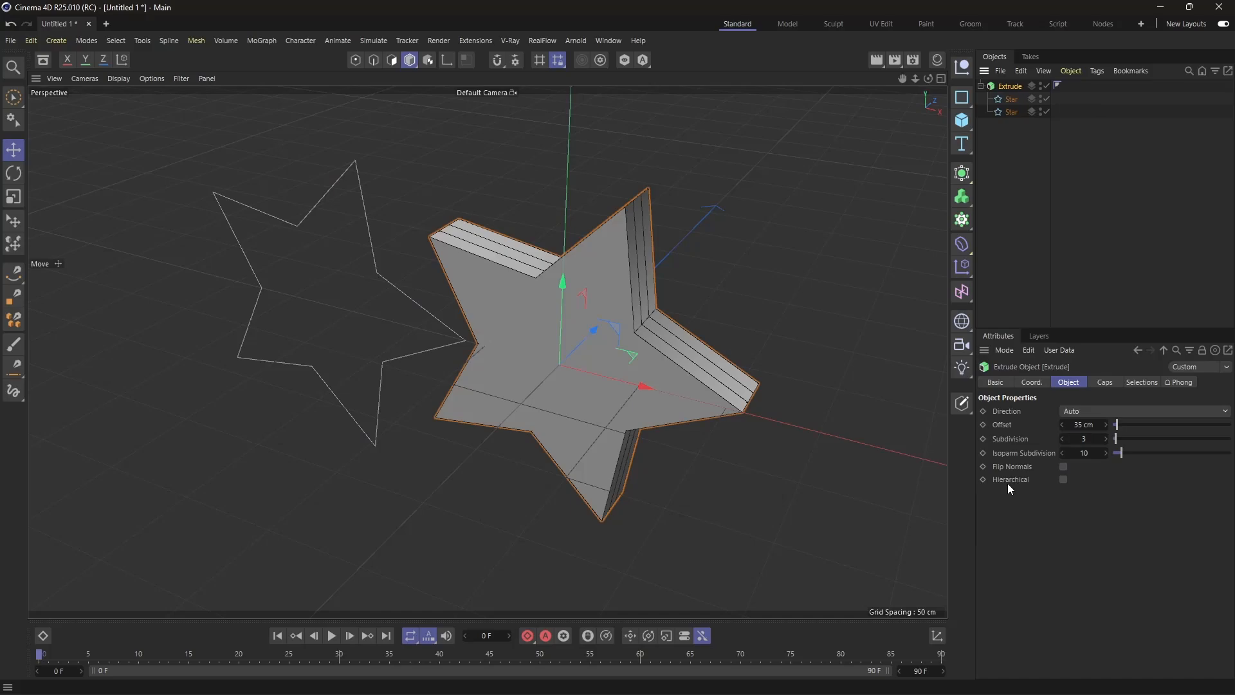
pyautogui.click(1063, 479)
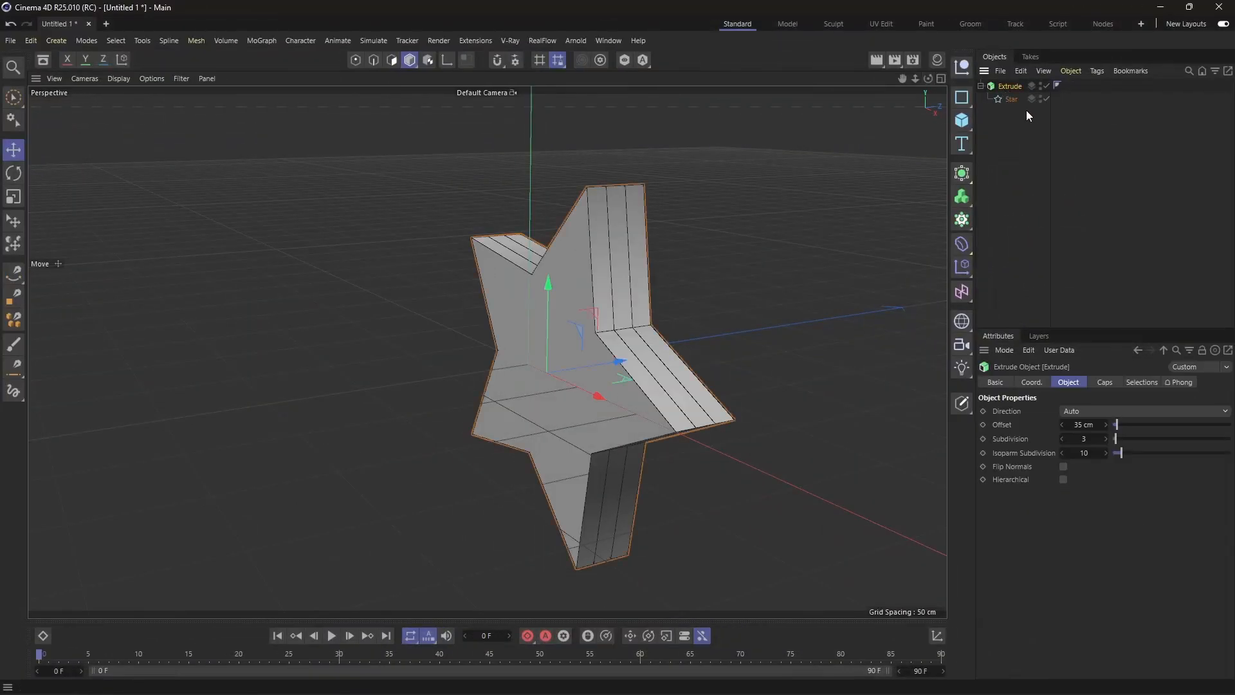
# Step: Give both caps of the extruded star a small bevel with the Round shape
pyautogui.click(1109, 382)
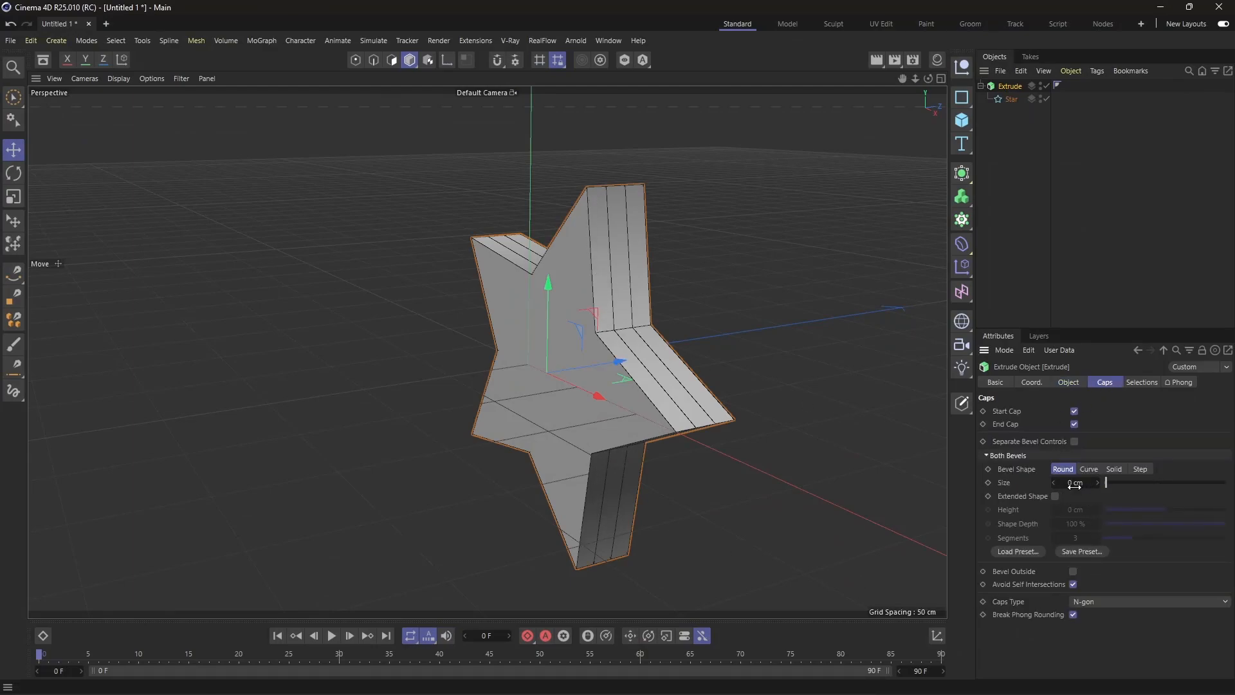
pyautogui.moveTo(1103, 485); pyautogui.dragTo(1109, 484)
pyautogui.click(861, 444)
pyautogui.scroll(3, 553, 239)
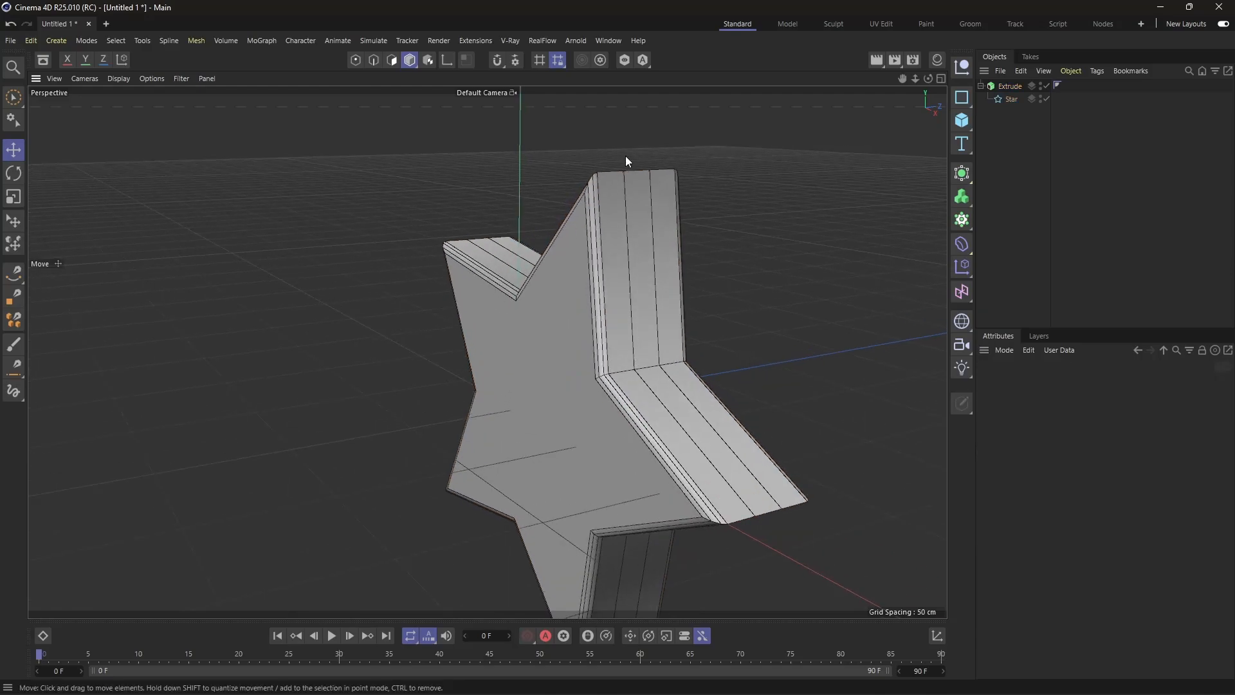
# Step: Switch the viewport display to Gouraud Shading and inspect the star's beveled edges from several angles
pyautogui.click(114, 78)
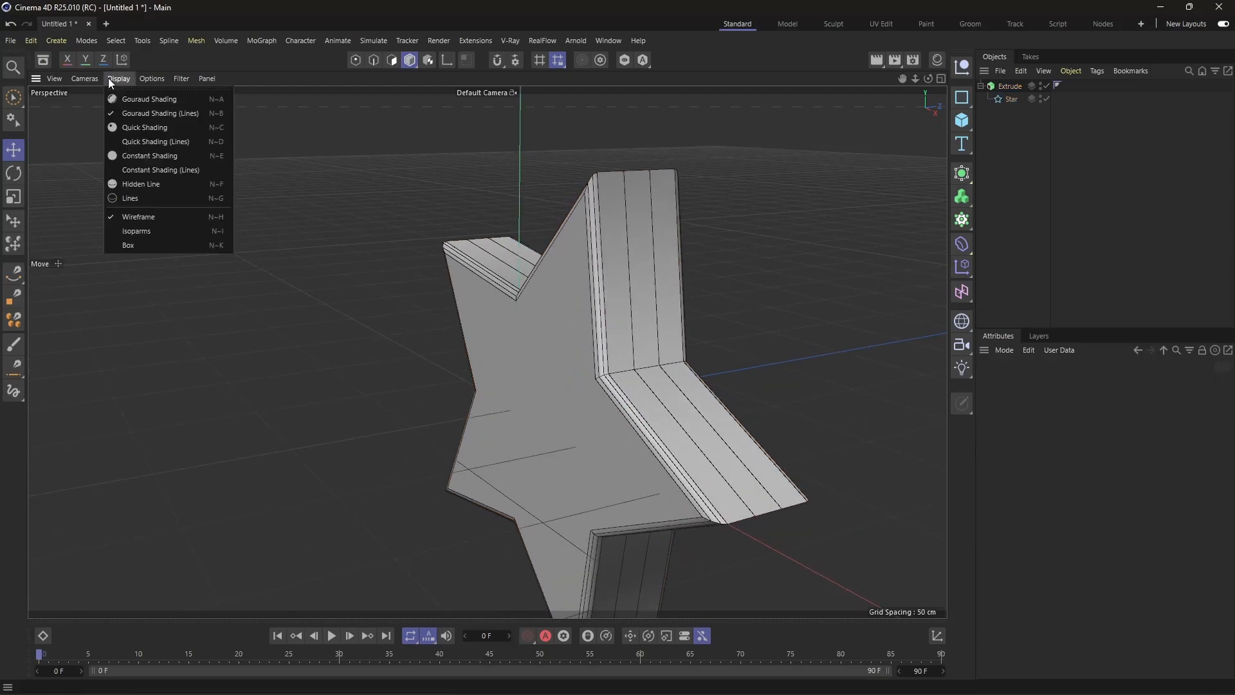
pyautogui.click(148, 99)
pyautogui.scroll(2, 640, 370)
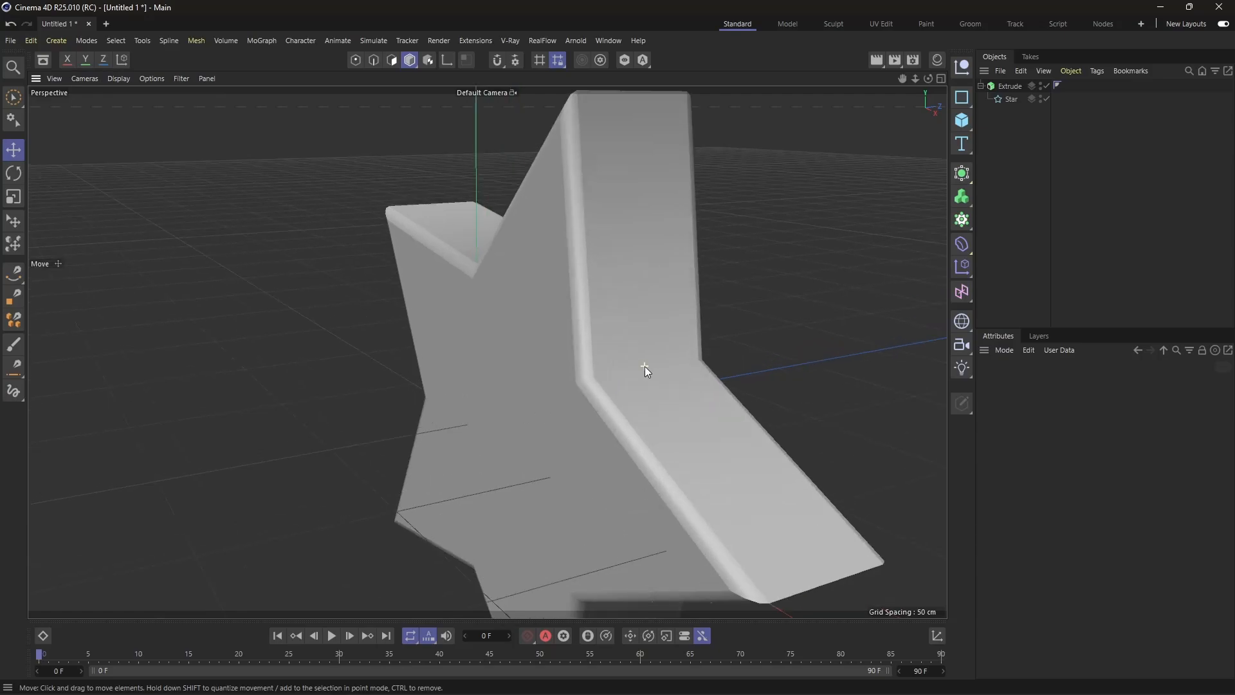
pyautogui.scroll(-3, 588, 291)
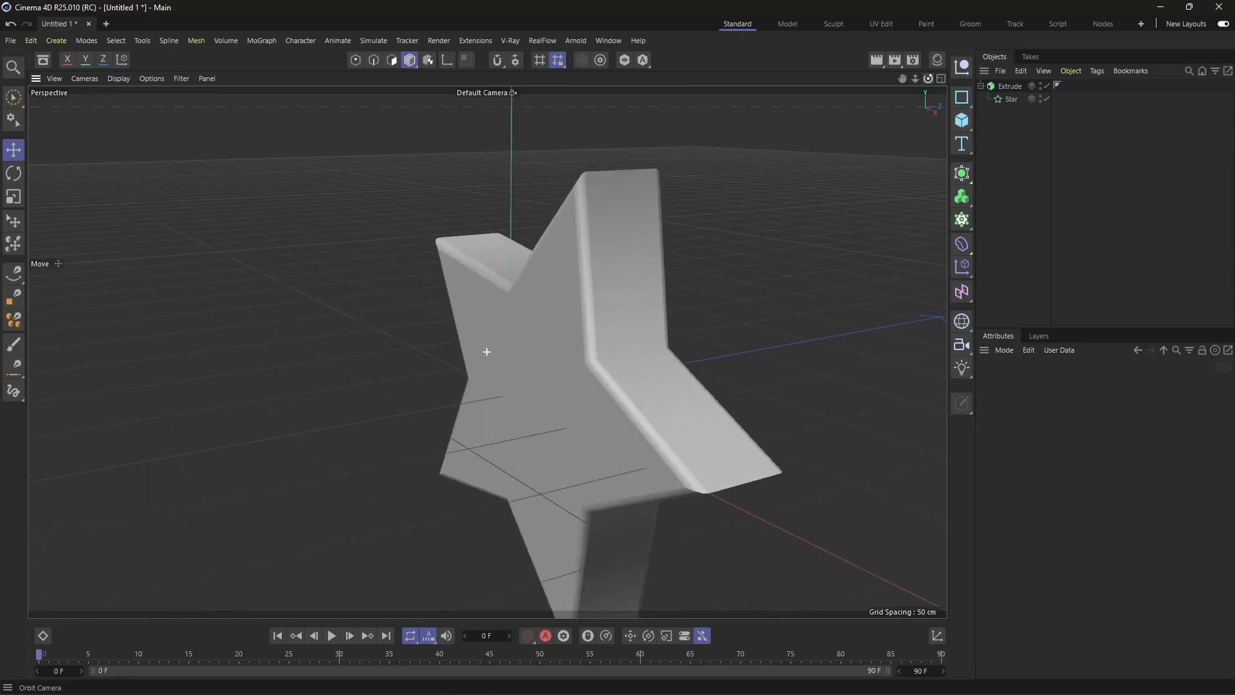
pyautogui.keyDown('alt'); pyautogui.moveTo(485, 350); pyautogui.dragTo(487, 352); pyautogui.keyUp('alt')
pyautogui.moveTo(928, 79); pyautogui.dragTo(971, 122)
pyautogui.moveTo(926, 82); pyautogui.dragTo(772, 70)
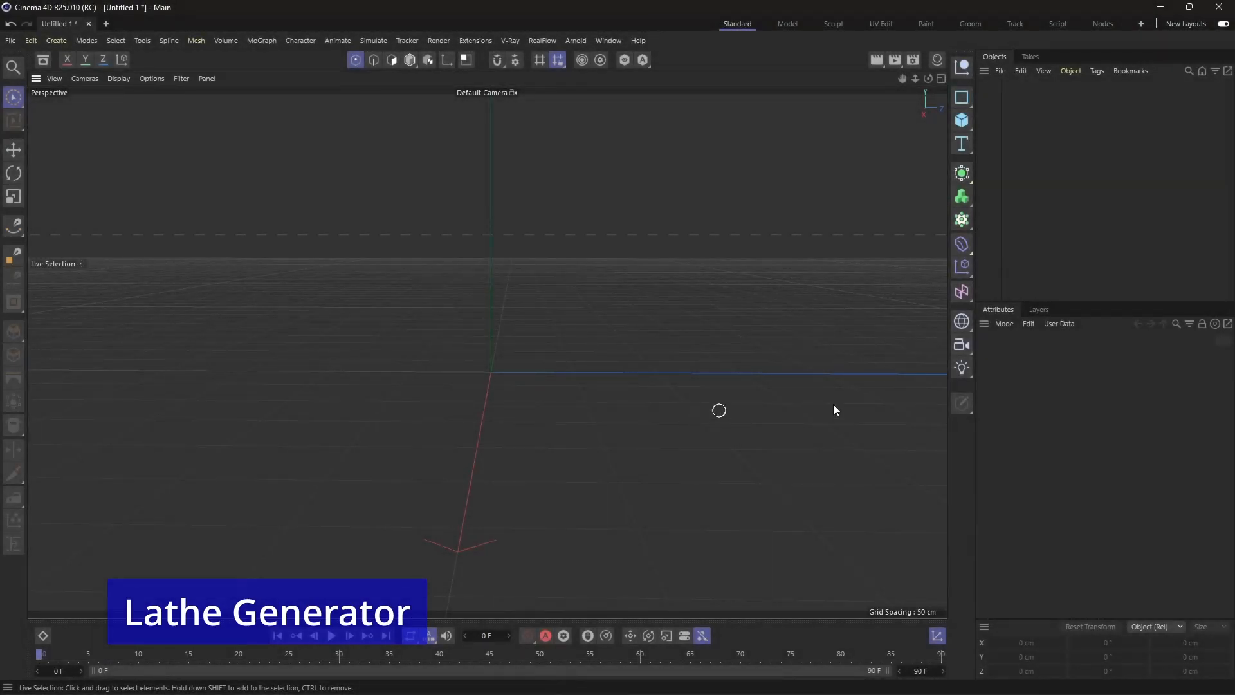
# Step: Add a Lathe generator and a Rectangle spline to the empty scene
pyautogui.click(964, 179)
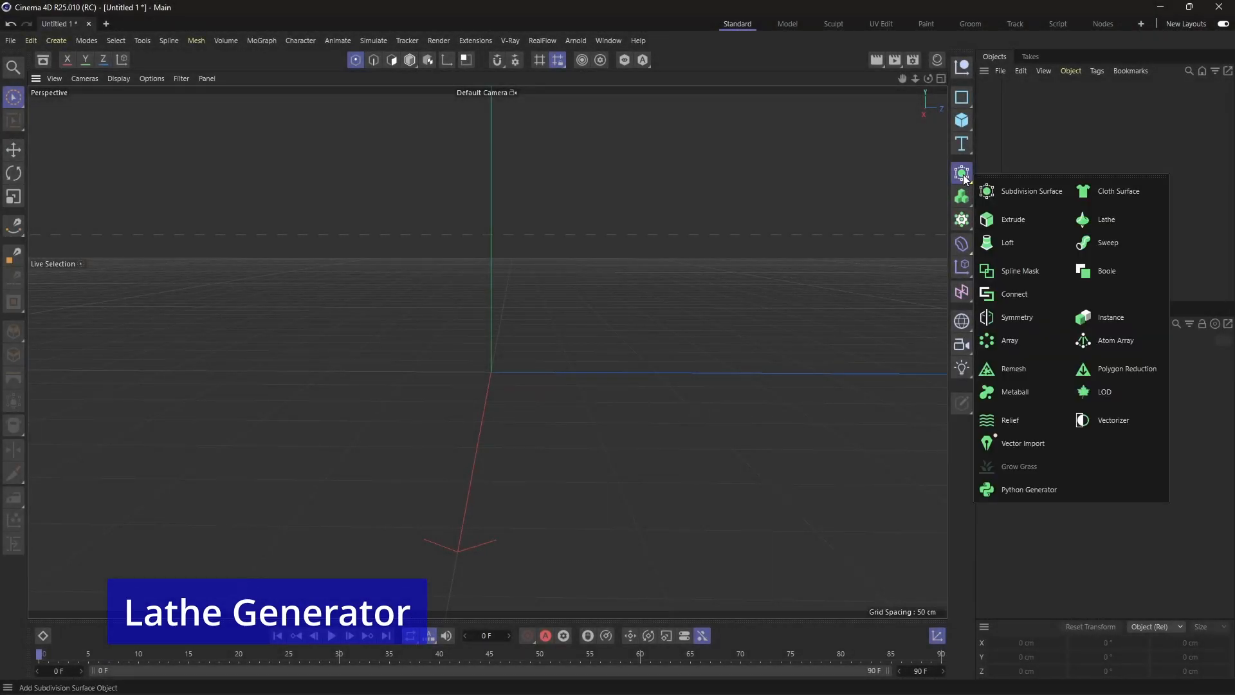
pyautogui.click(1107, 223)
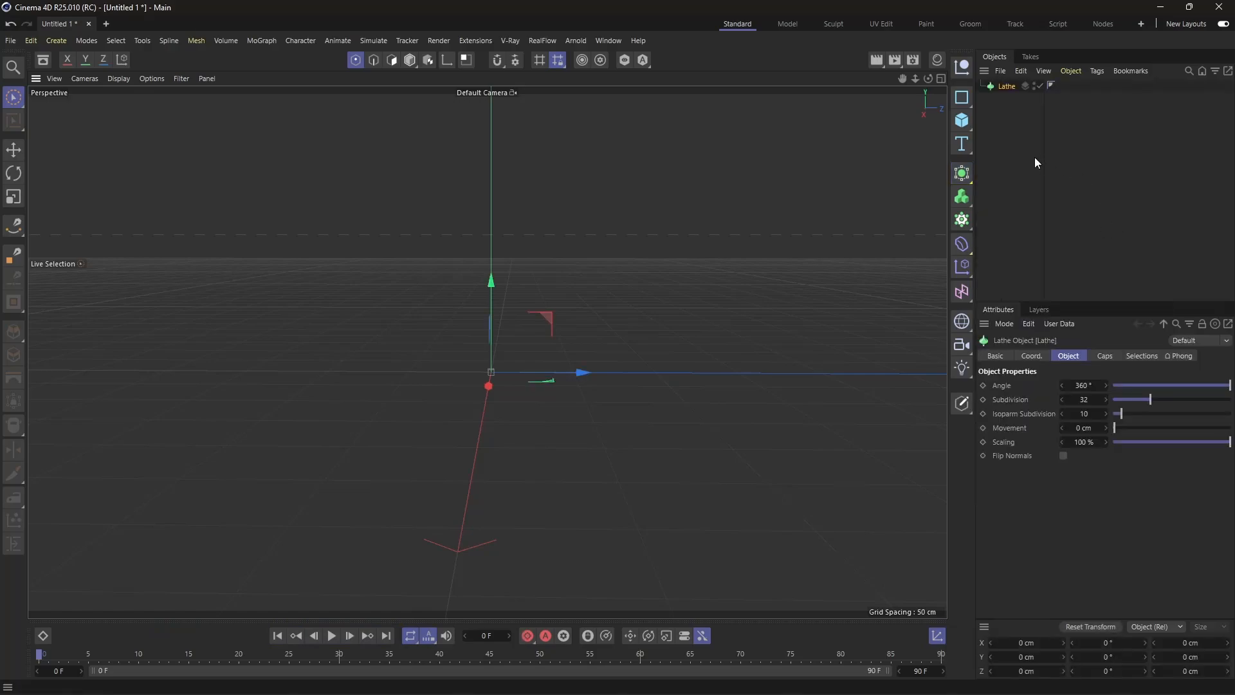
pyautogui.click(1034, 157)
pyautogui.click(1004, 86)
pyautogui.click(966, 99)
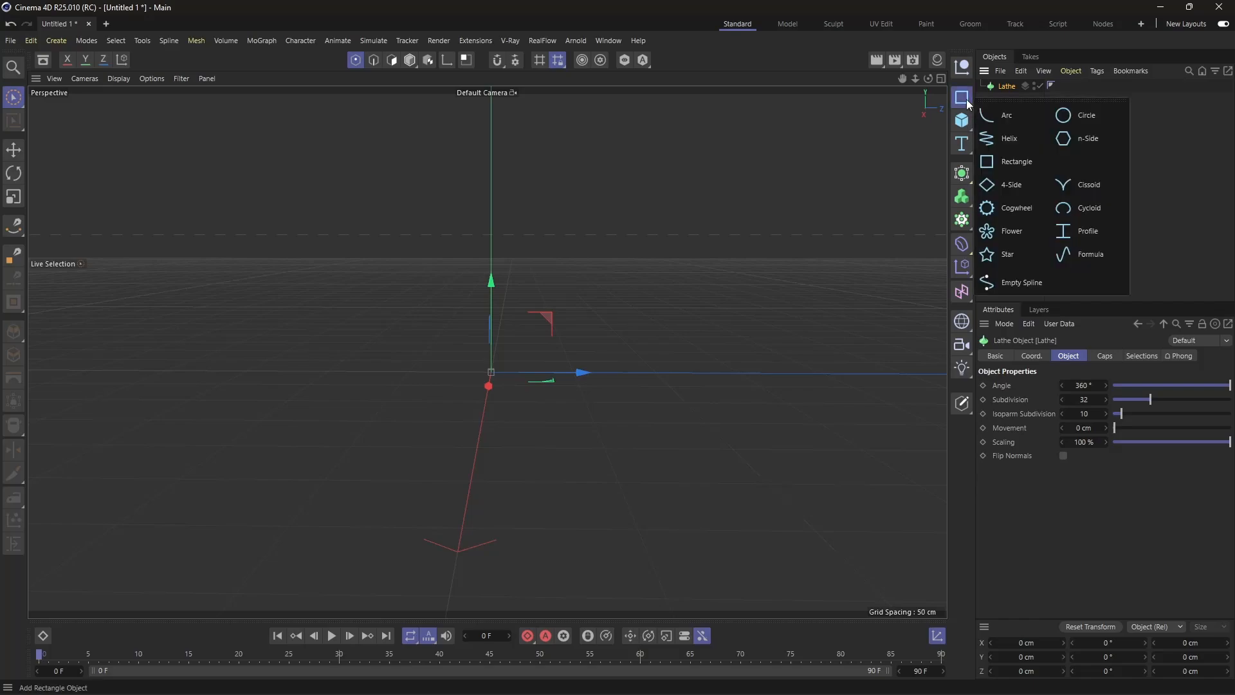
pyautogui.click(998, 166)
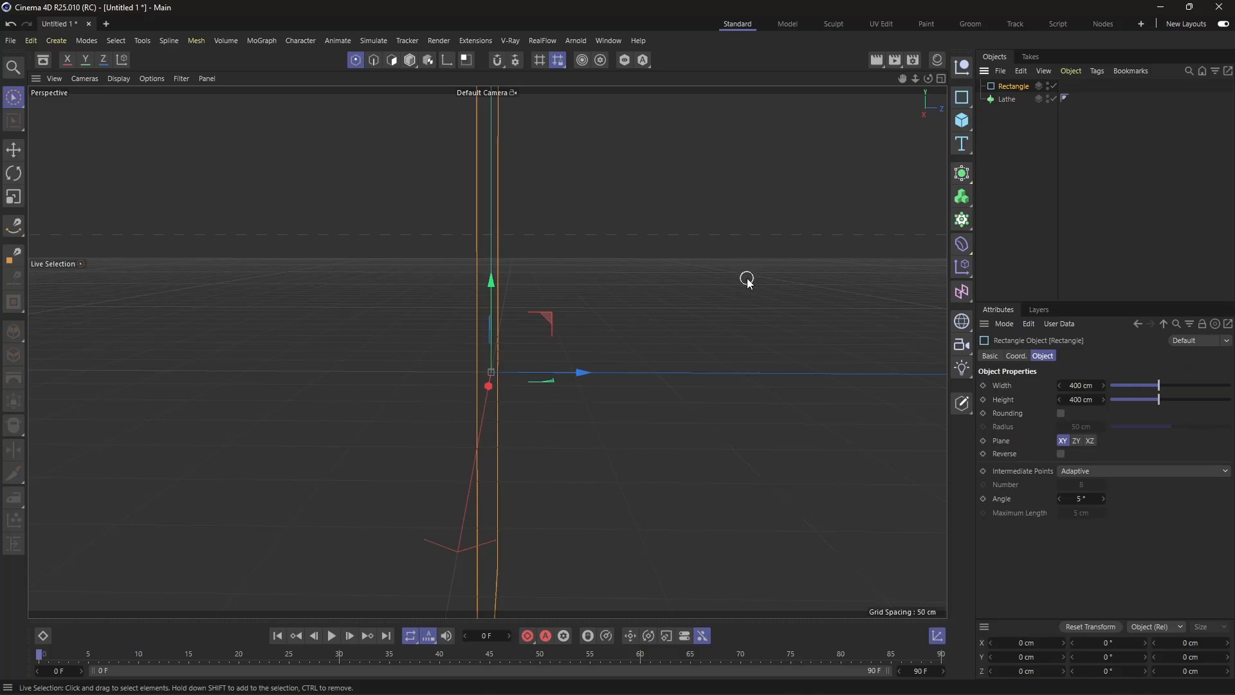
# Step: Set the rectangle's plane to ZY and reduce it to 19 cm wide and 45 cm high
pyautogui.click(1076, 440)
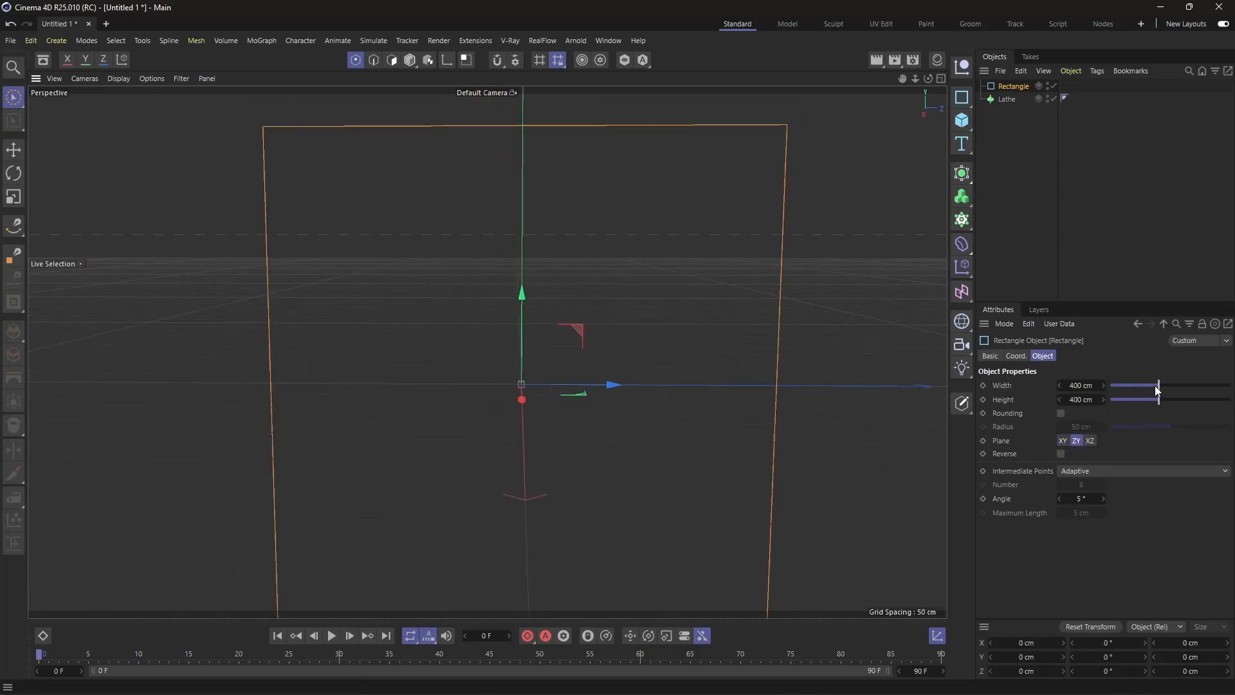
pyautogui.moveTo(1157, 385); pyautogui.dragTo(1115, 401)
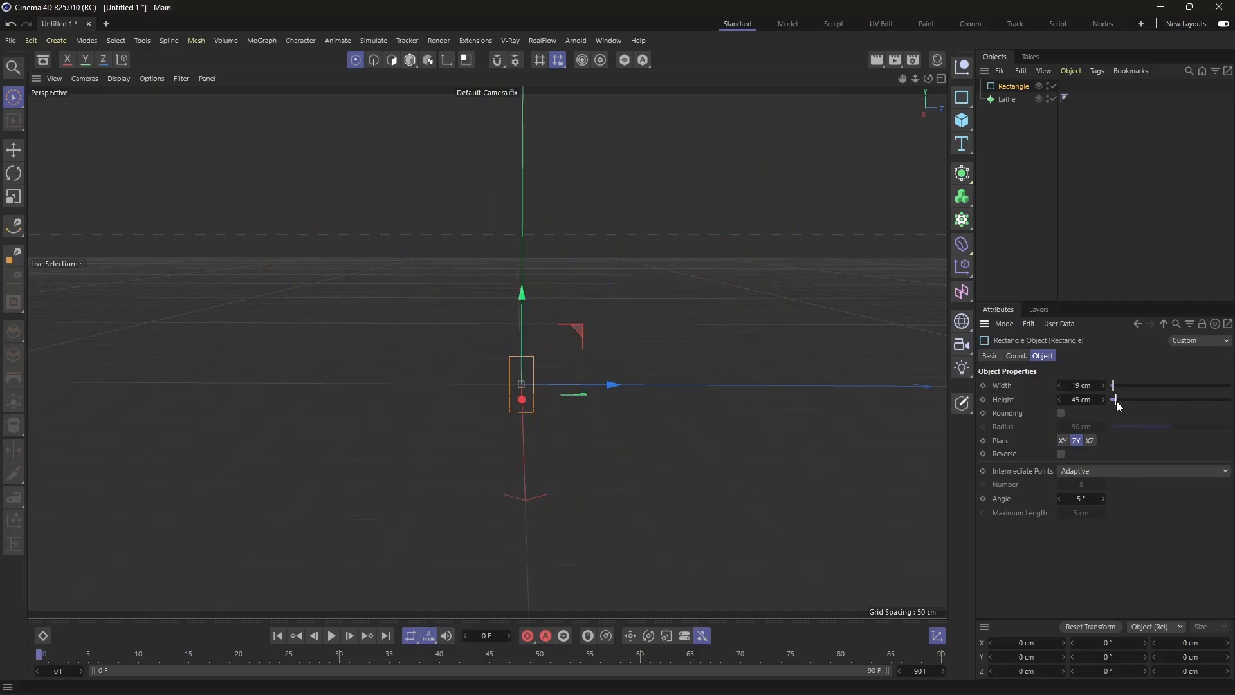
pyautogui.scroll(4, 562, 389)
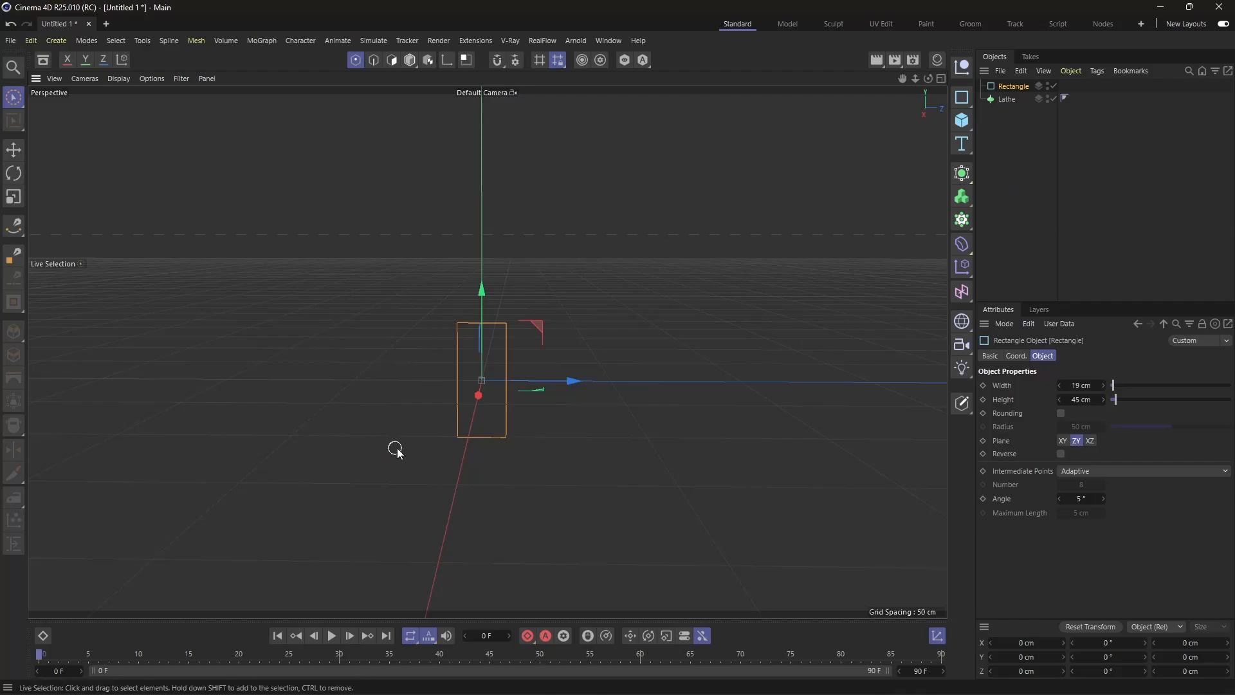
pyautogui.scroll(3, 430, 422)
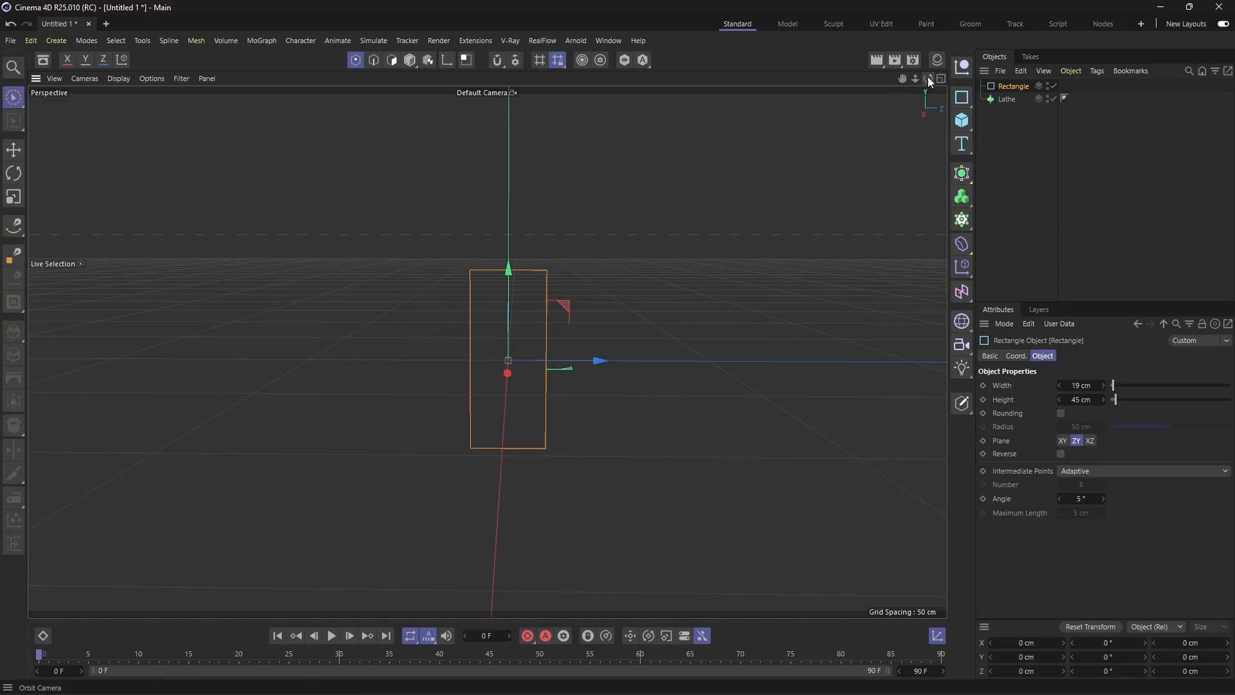
# Step: Move the rectangle outward along the X axis and rotate it a quarter turn around its vertical axis
pyautogui.moveTo(928, 78); pyautogui.dragTo(1068, 141)
pyautogui.moveTo(487, 351); pyautogui.dragTo(527, 348)
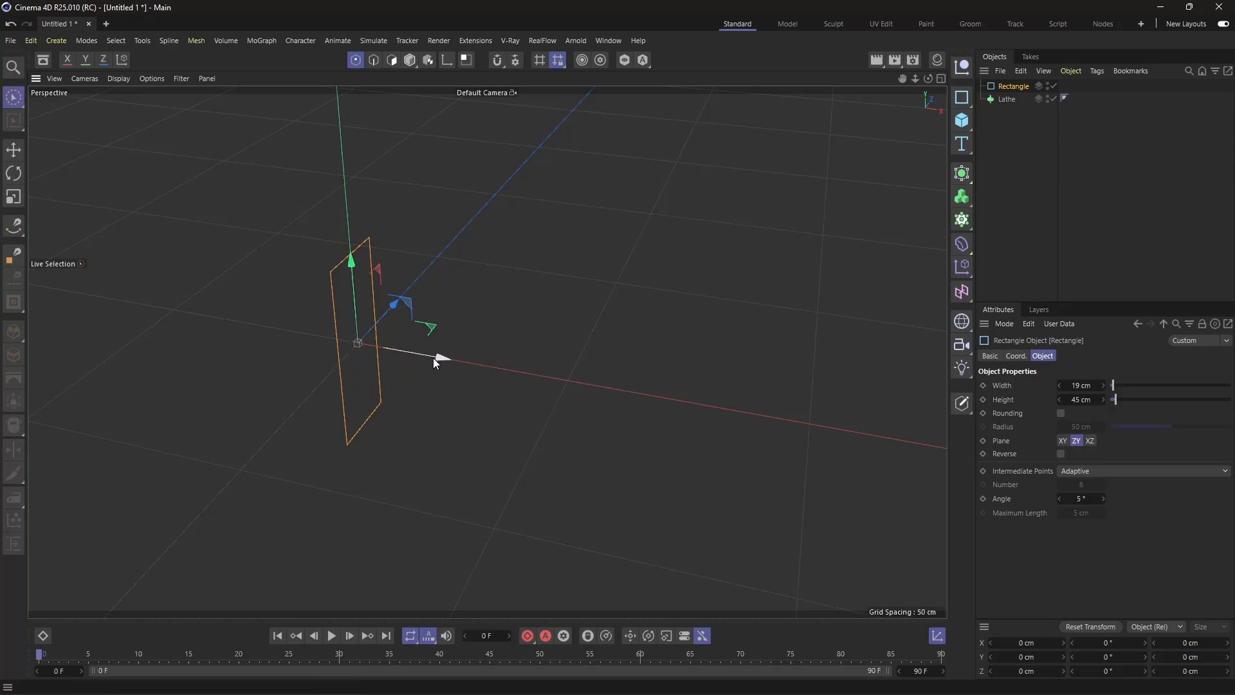
pyautogui.moveTo(436, 357); pyautogui.dragTo(505, 372)
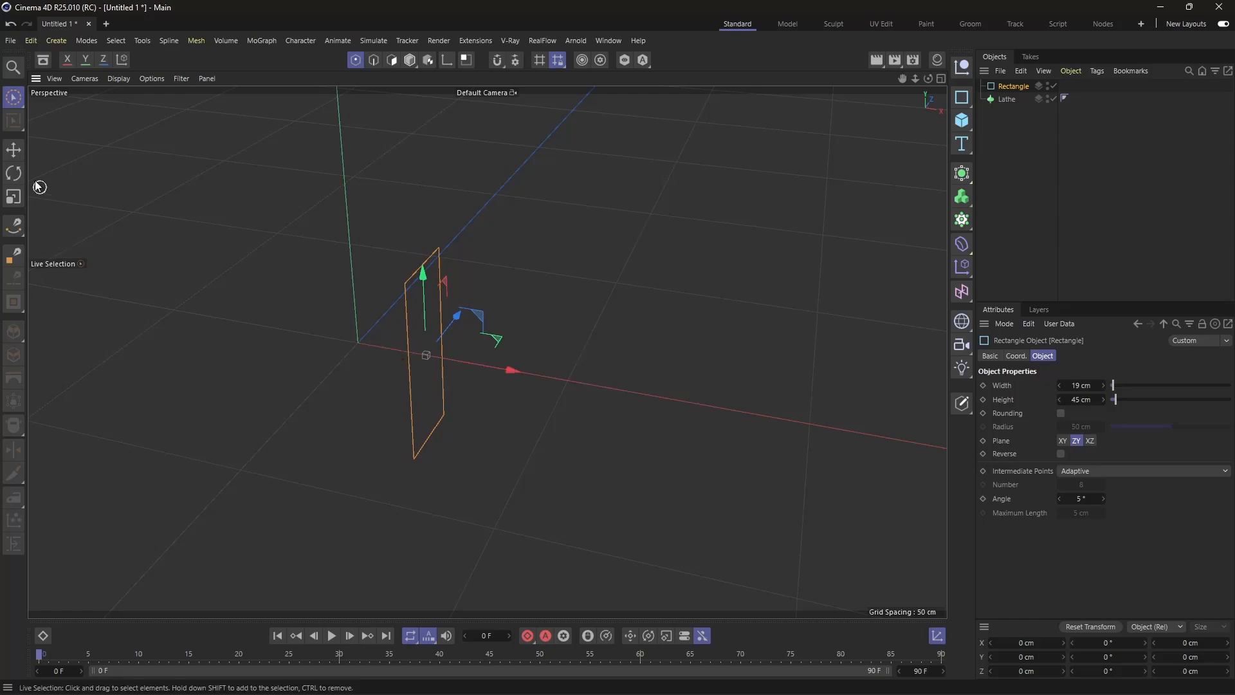
pyautogui.press('r')
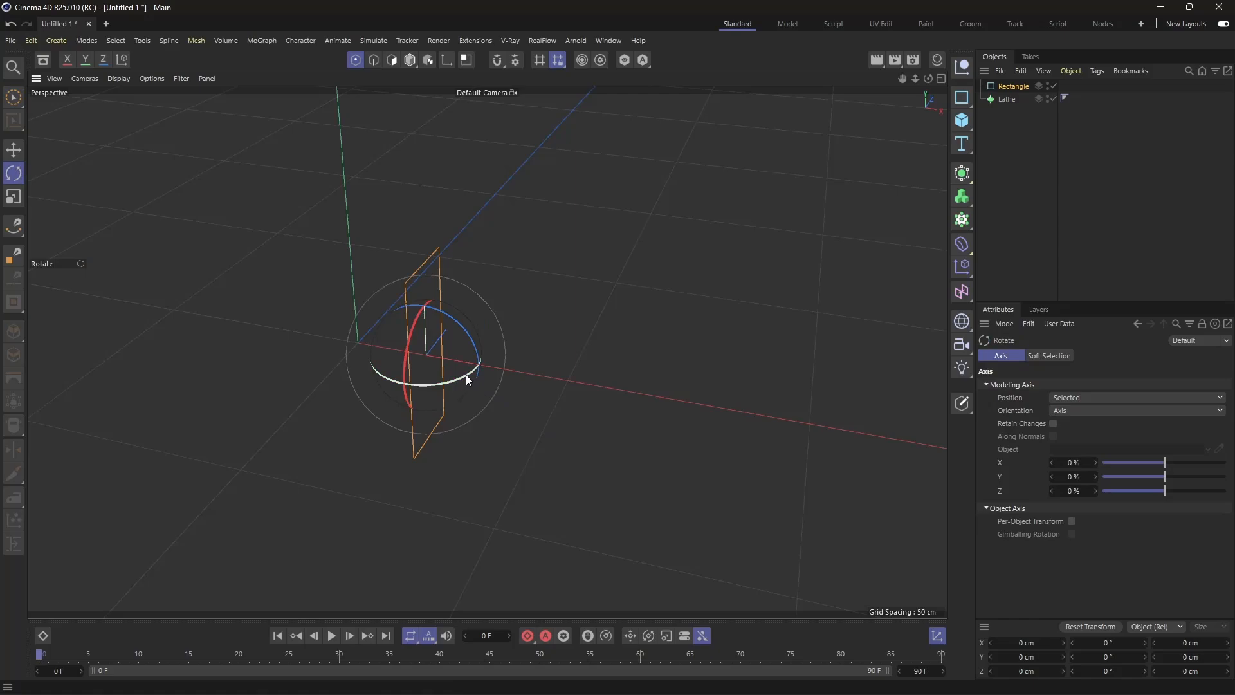
pyautogui.moveTo(464, 373); pyautogui.dragTo(389, 375)
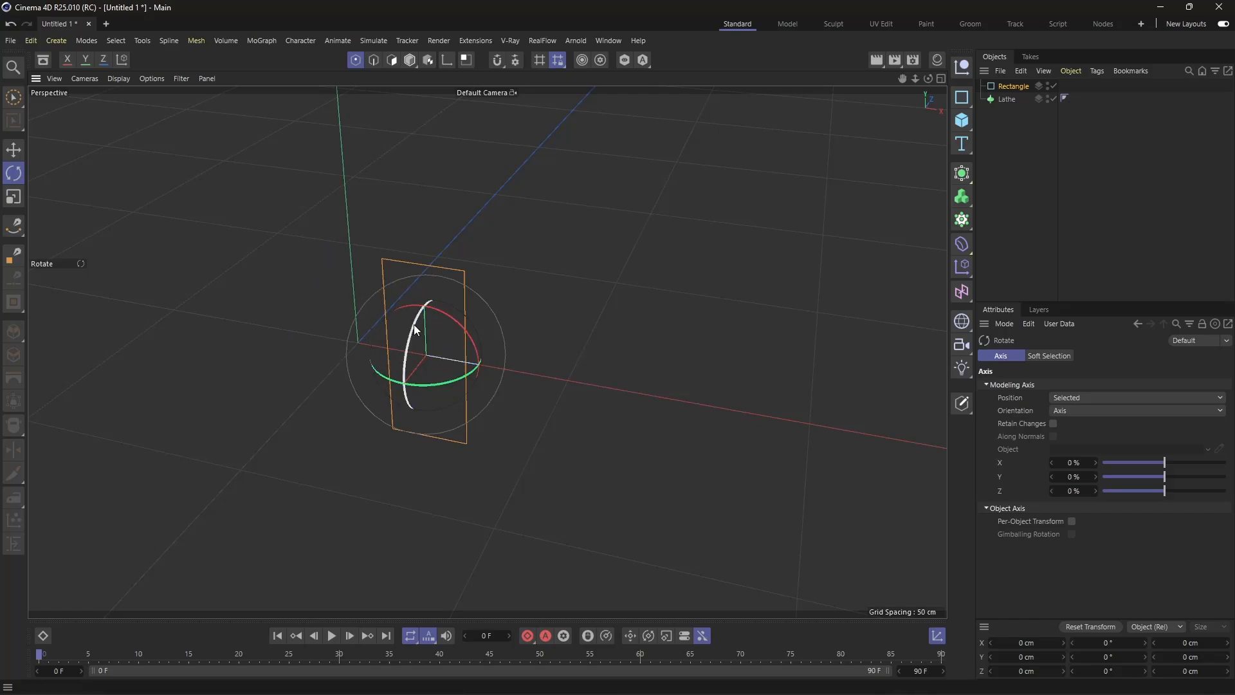
# Step: Make the rectangle a child of the Lathe and reduce the Lathe's Angle below a full revolution
pyautogui.moveTo(1012, 87); pyautogui.dragTo(1009, 97)
pyautogui.scroll(-2, 322, 338)
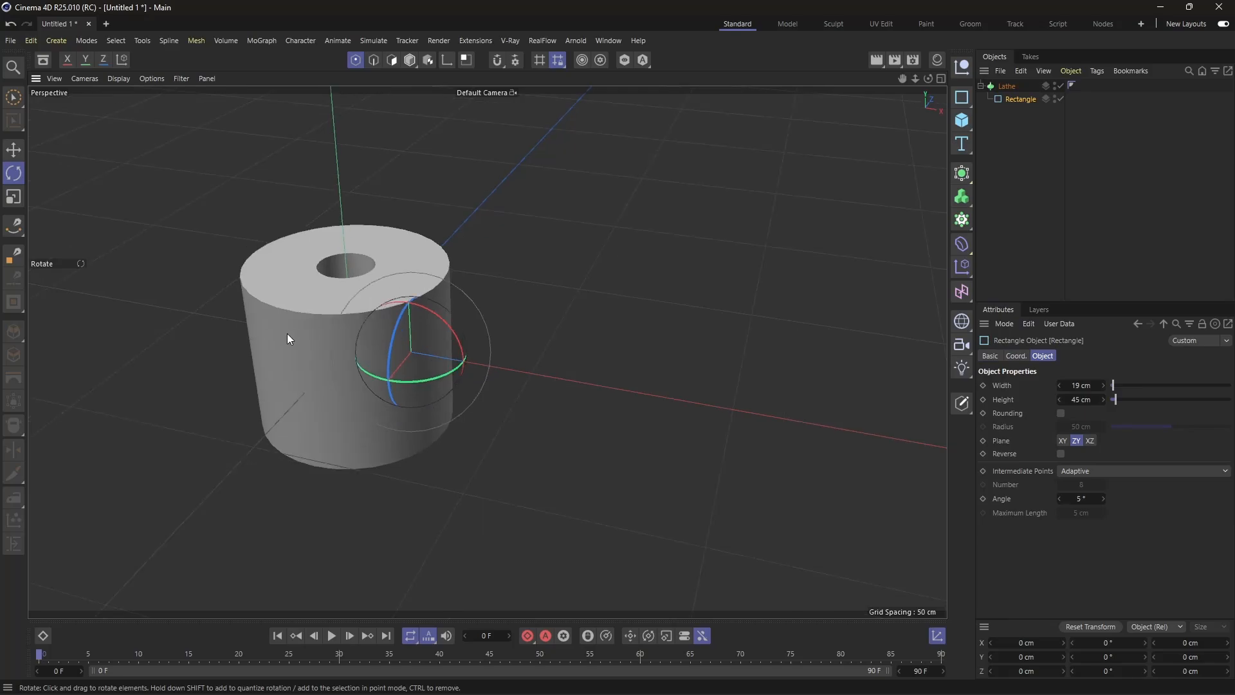
pyautogui.click(1006, 86)
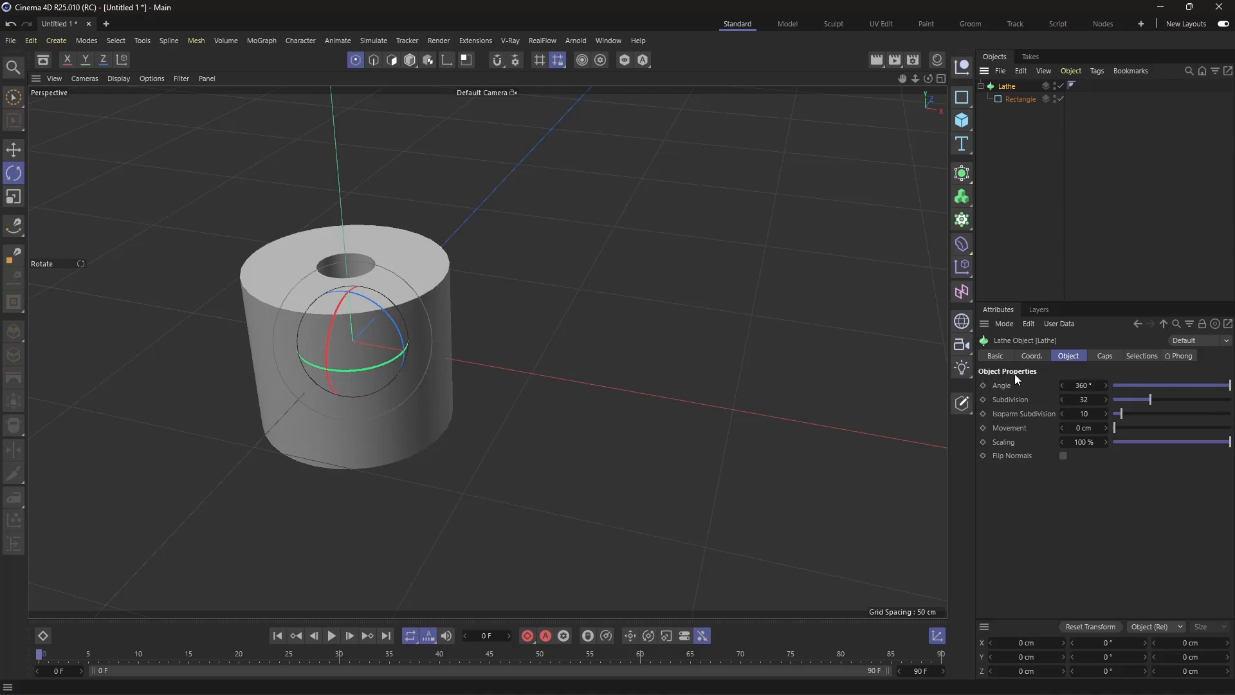
pyautogui.moveTo(1229, 385); pyautogui.dragTo(1205, 392)
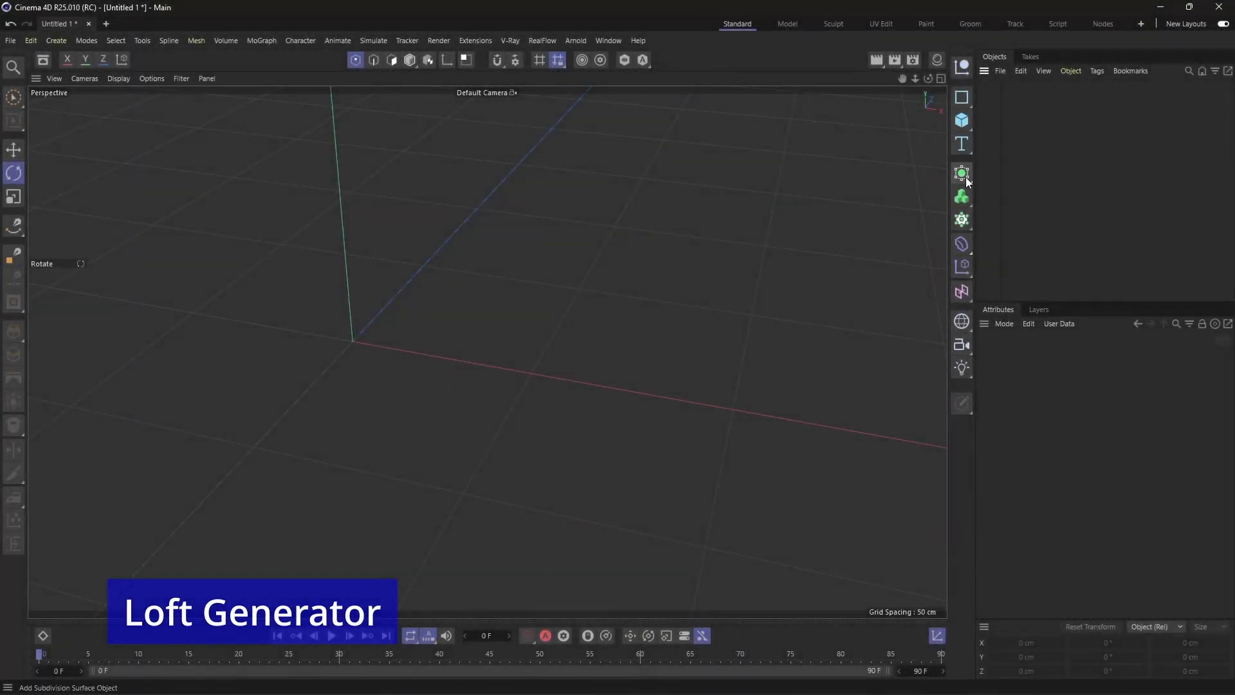
# Step: Add a Loft generator and an n-Side spline to the empty scene
pyautogui.click(967, 182)
pyautogui.click(1023, 245)
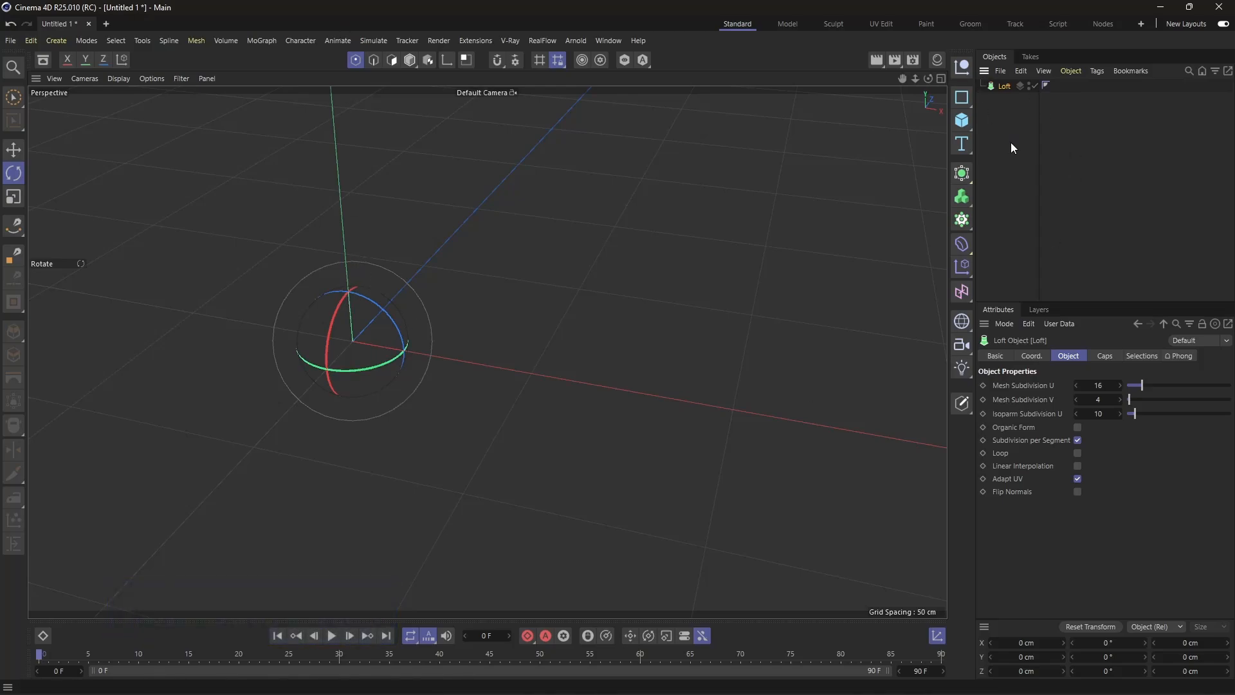
pyautogui.click(969, 100)
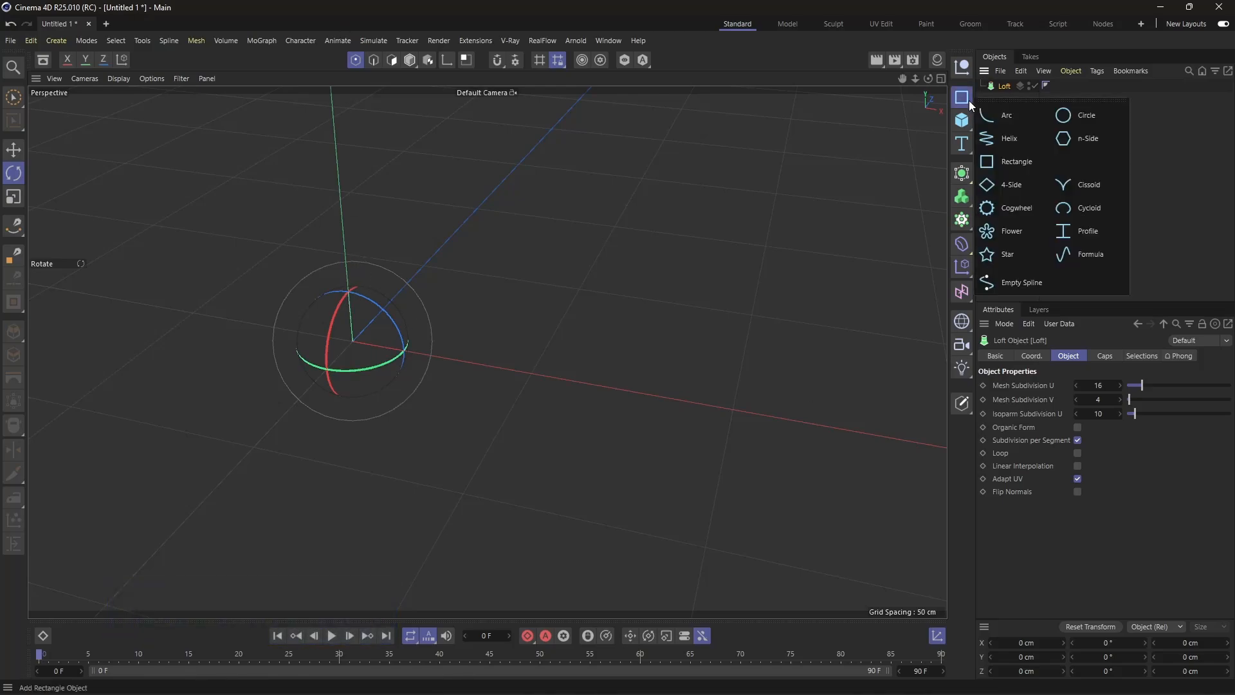
pyautogui.click(1079, 138)
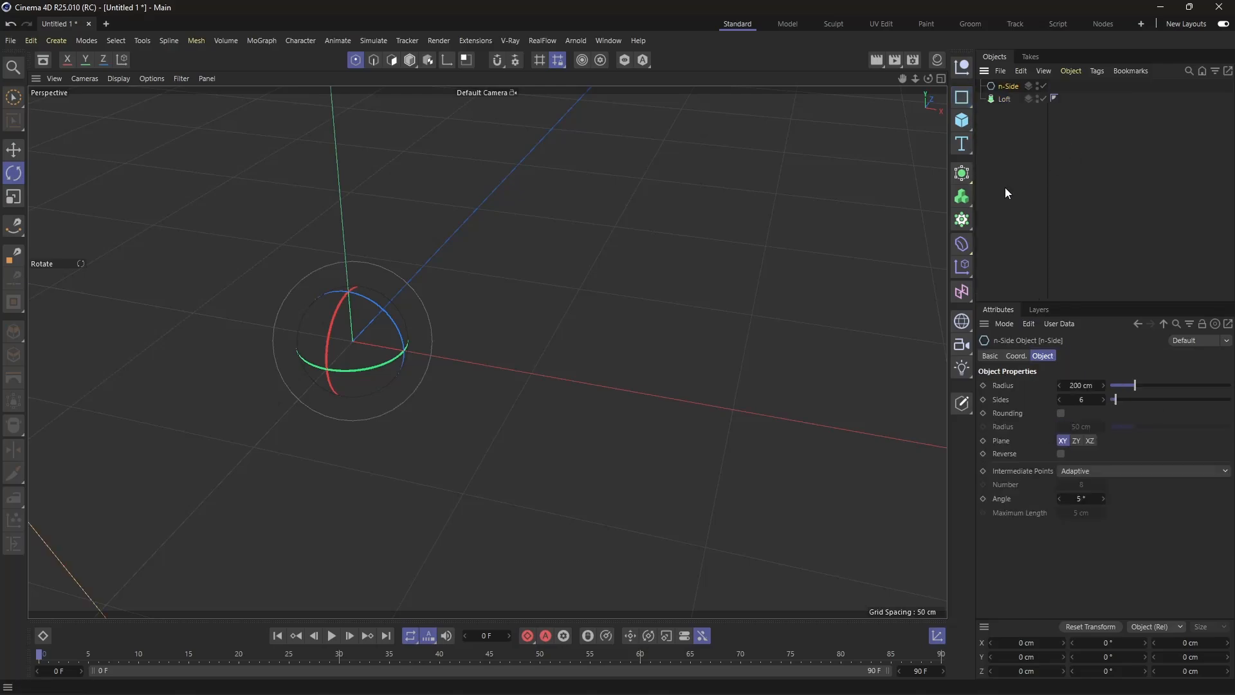
# Step: Set the n-Side spline's plane to XZ and its radius to 35 cm
pyautogui.scroll(-5, 518, 336)
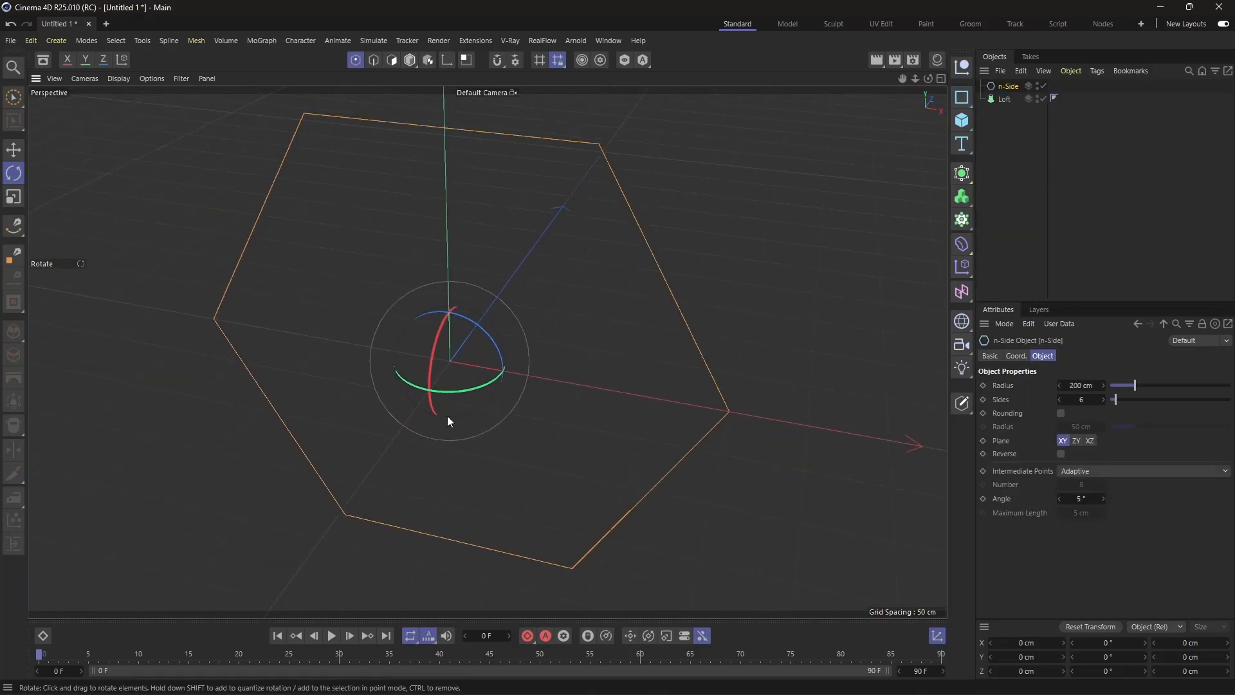
pyautogui.click(1090, 441)
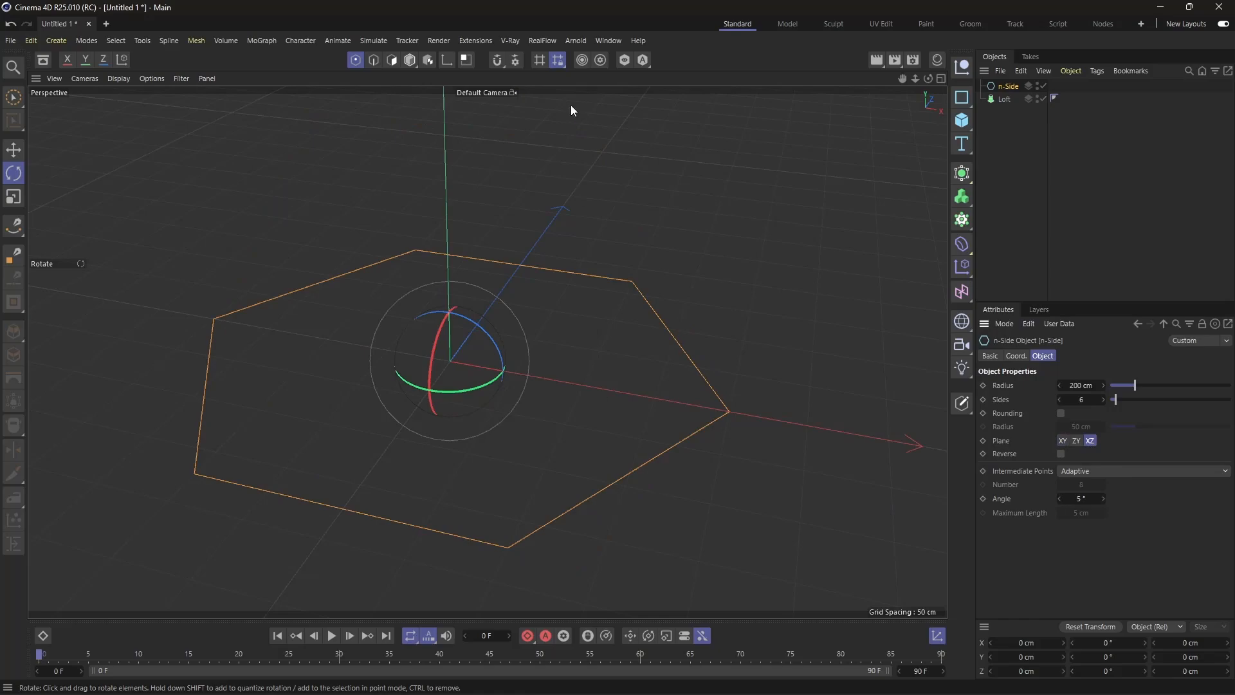
pyautogui.press('e')
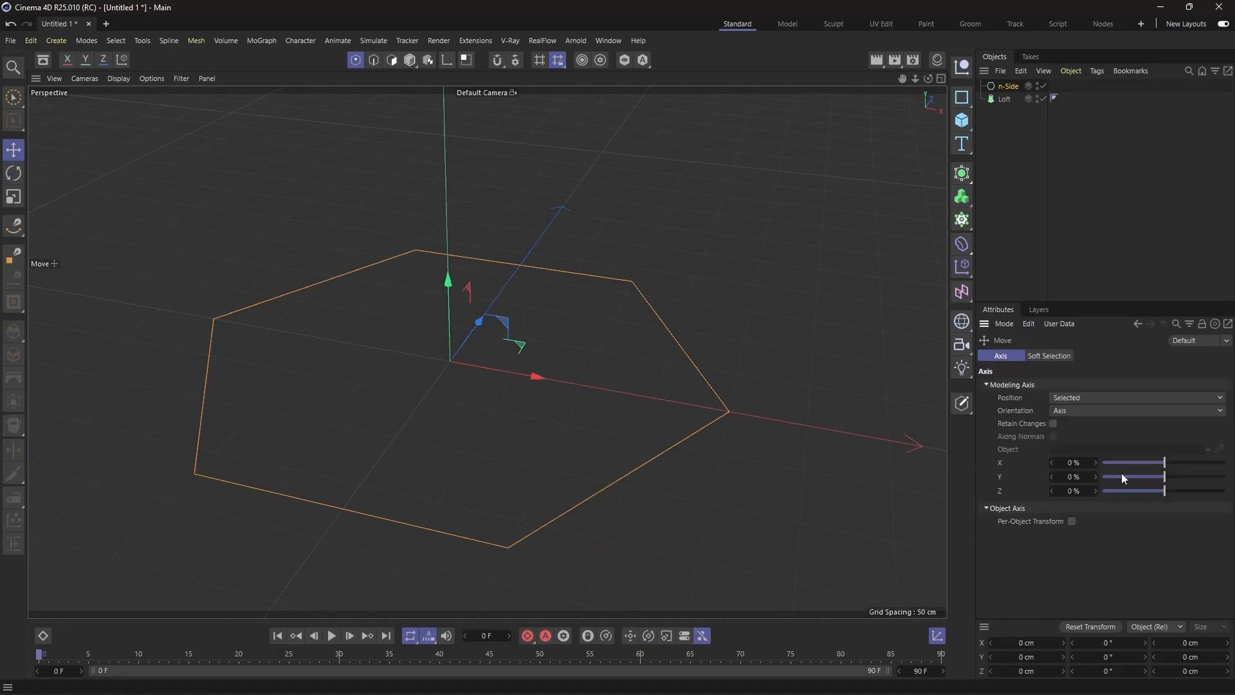
pyautogui.click(1007, 86)
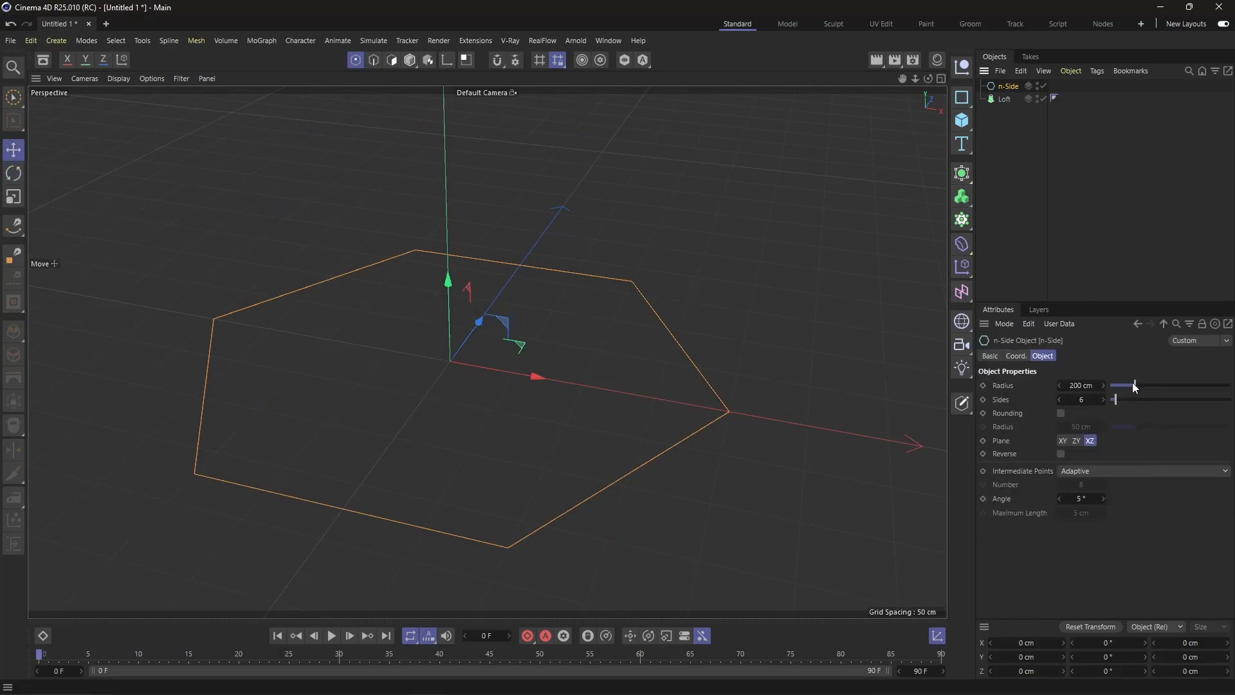
pyautogui.moveTo(1134, 386); pyautogui.dragTo(1113, 387)
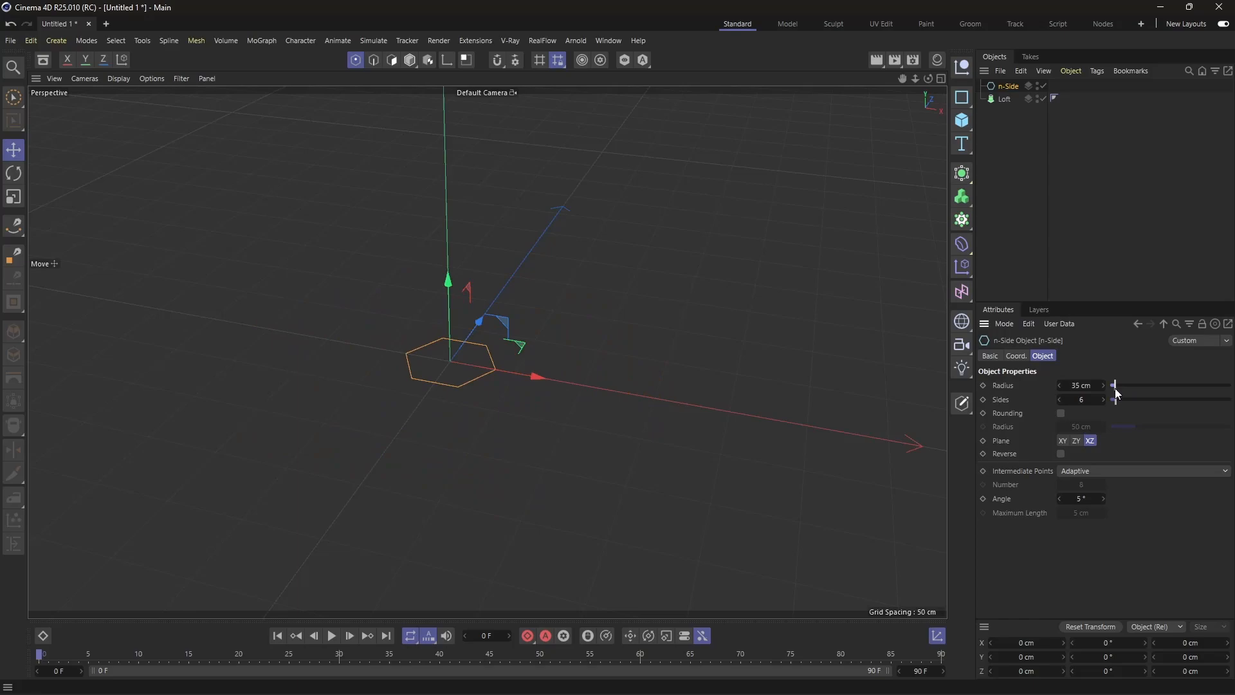
pyautogui.click(1107, 295)
pyautogui.scroll(3, 456, 352)
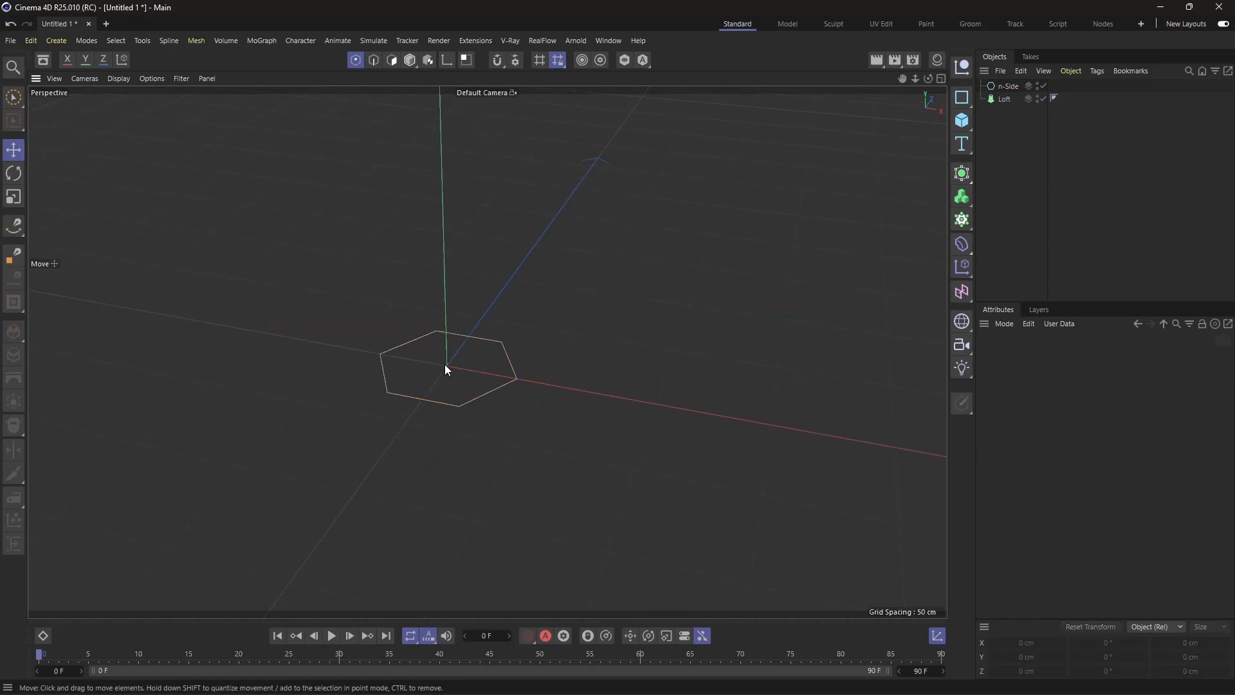
# Step: Make the n-Side spline a child of the Loft and duplicate it as a second child below the first
pyautogui.click(499, 343)
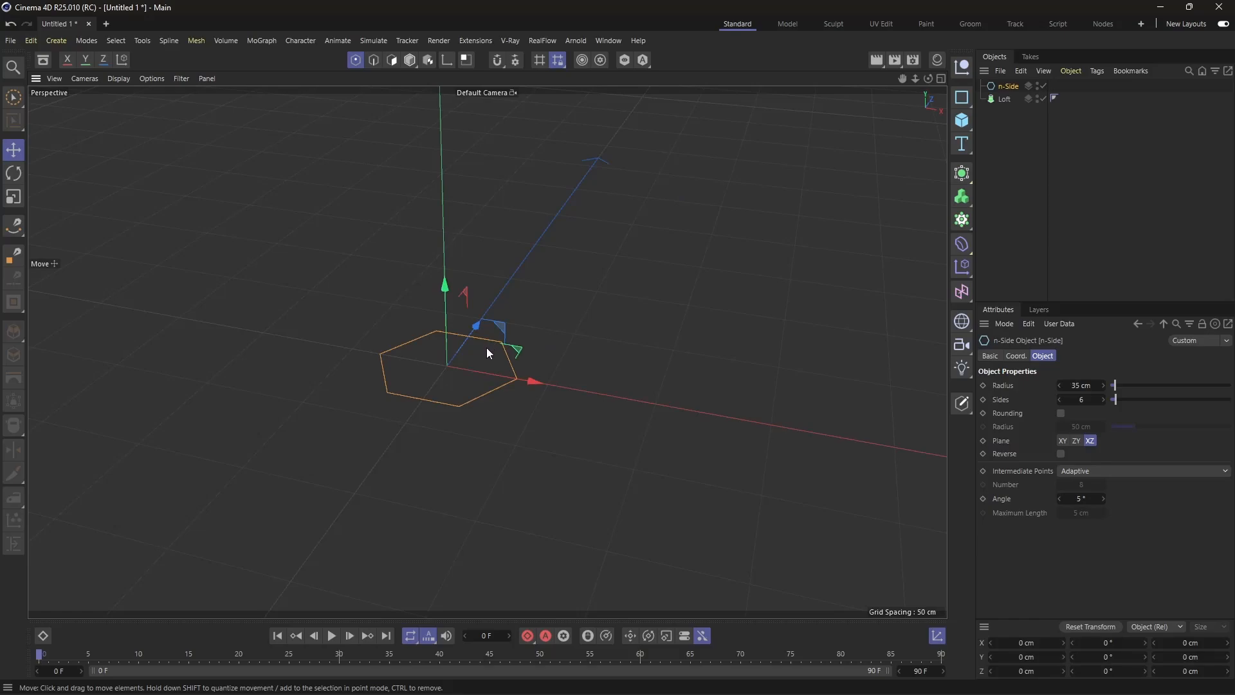
pyautogui.moveTo(1007, 86); pyautogui.dragTo(1005, 98)
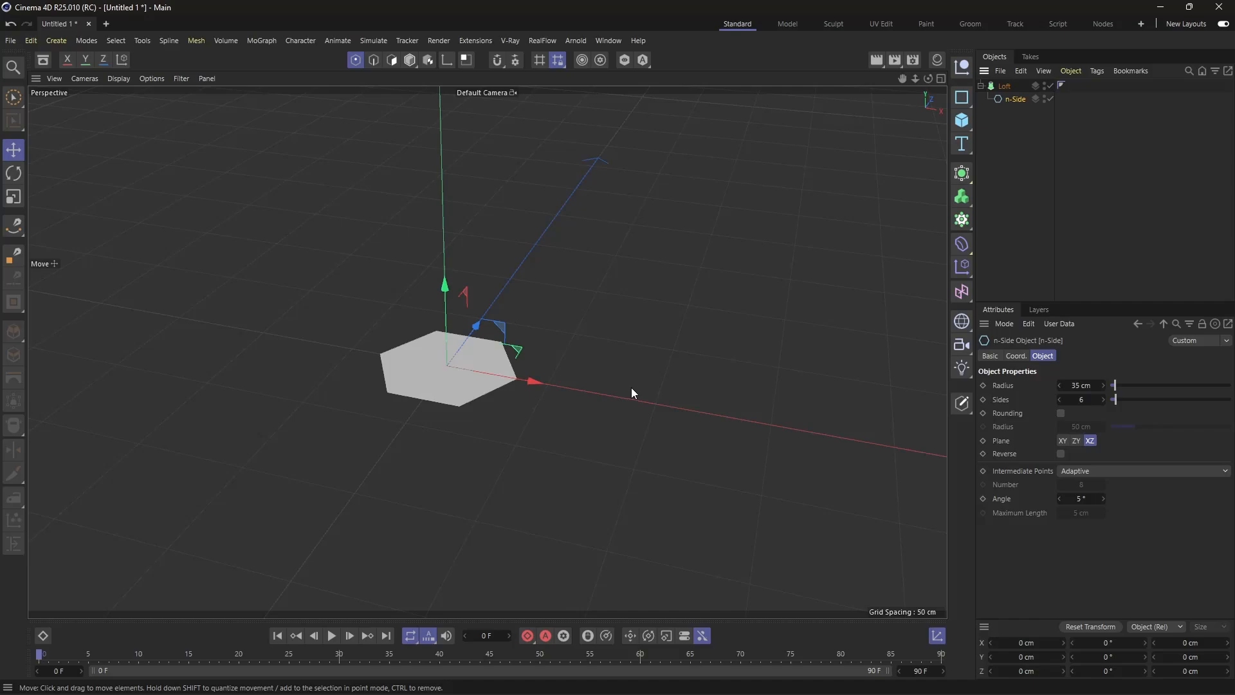
pyautogui.click(1014, 102)
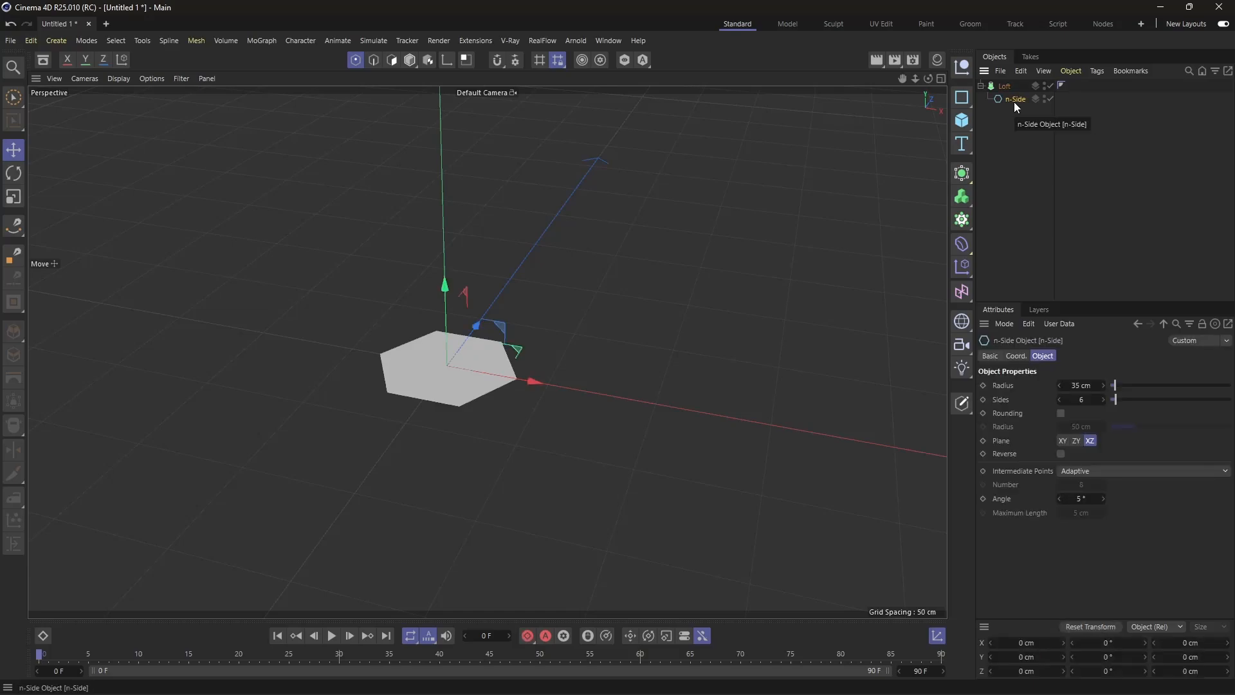
pyautogui.moveTo(1013, 102); pyautogui.dragTo(1017, 112)
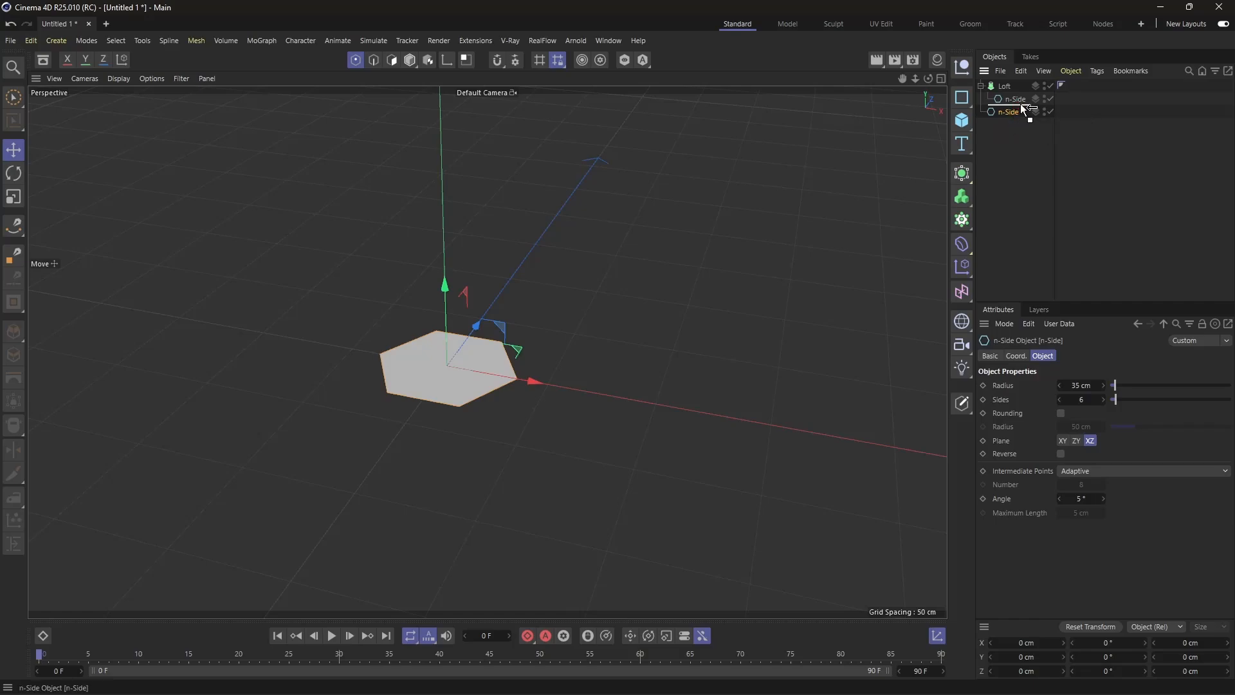
pyautogui.moveTo(1020, 102); pyautogui.dragTo(1019, 107)
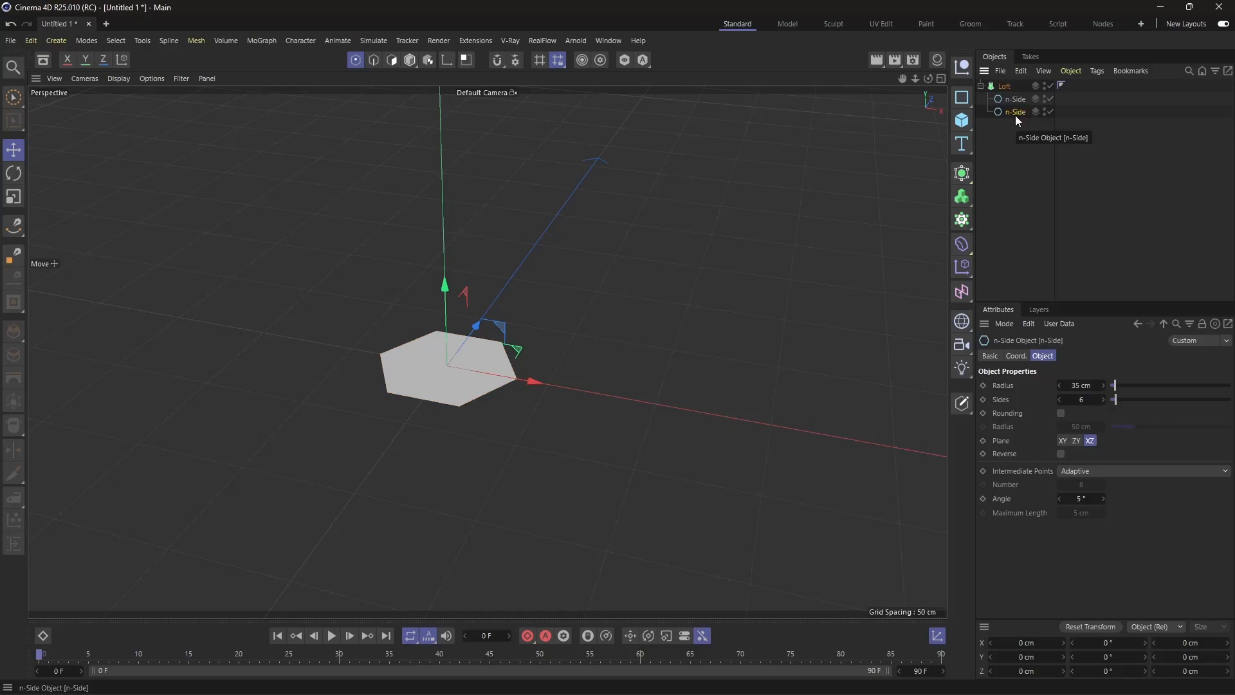
# Step: Raise the duplicate n-Side along Y to form a hexagonal prism, and shift the whole Loft slightly upward
pyautogui.moveTo(444, 284); pyautogui.dragTo(457, 195)
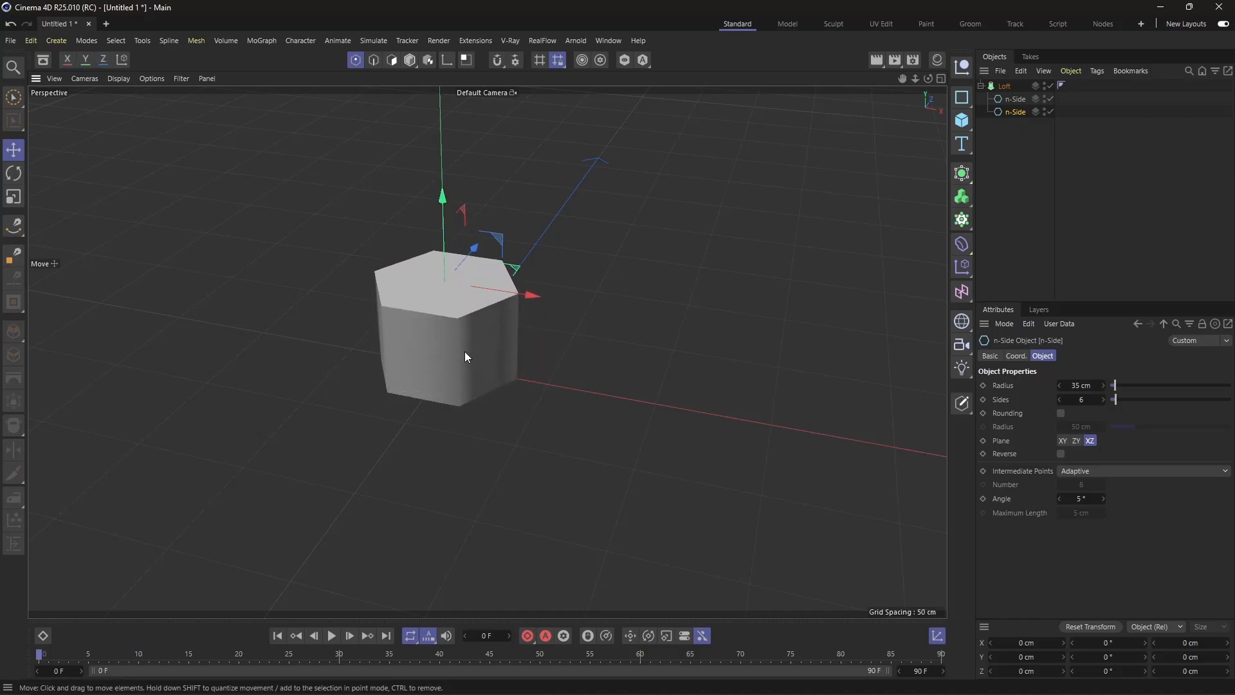
pyautogui.click(1005, 88)
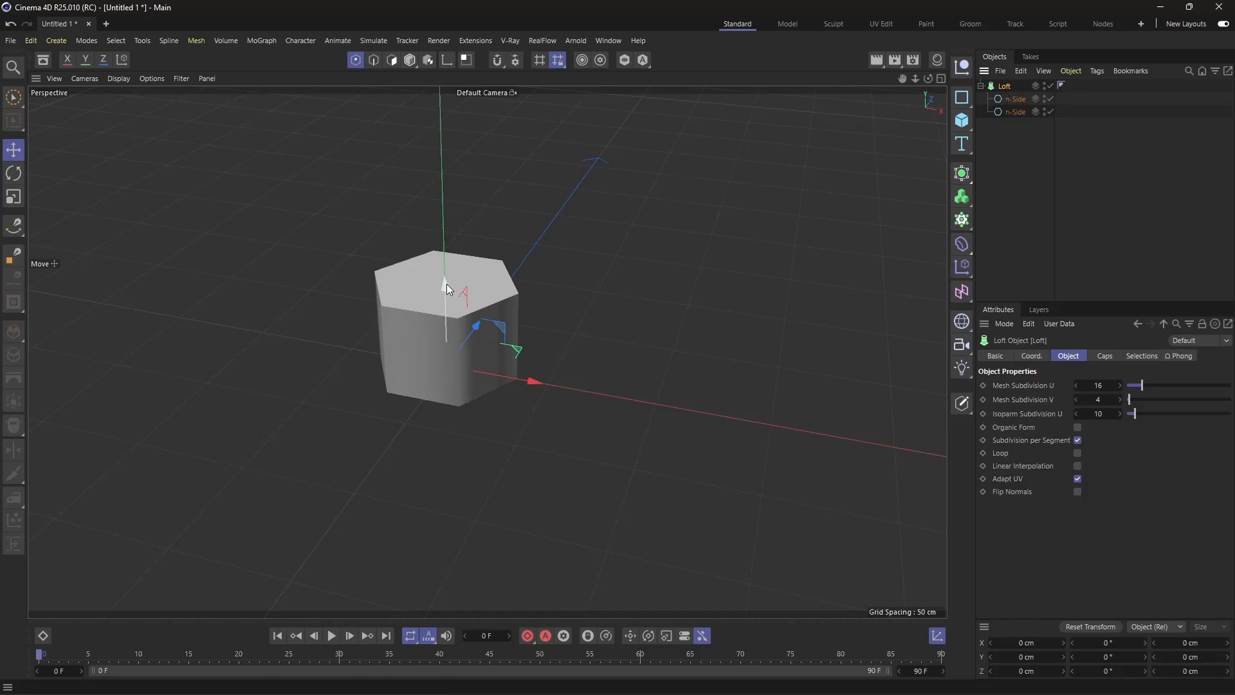
pyautogui.moveTo(447, 285)
pyautogui.mouseDown()
pyautogui.moveTo(457, 321)
pyautogui.moveTo(465, 258)
pyautogui.moveTo(464, 281)
pyautogui.mouseUp()
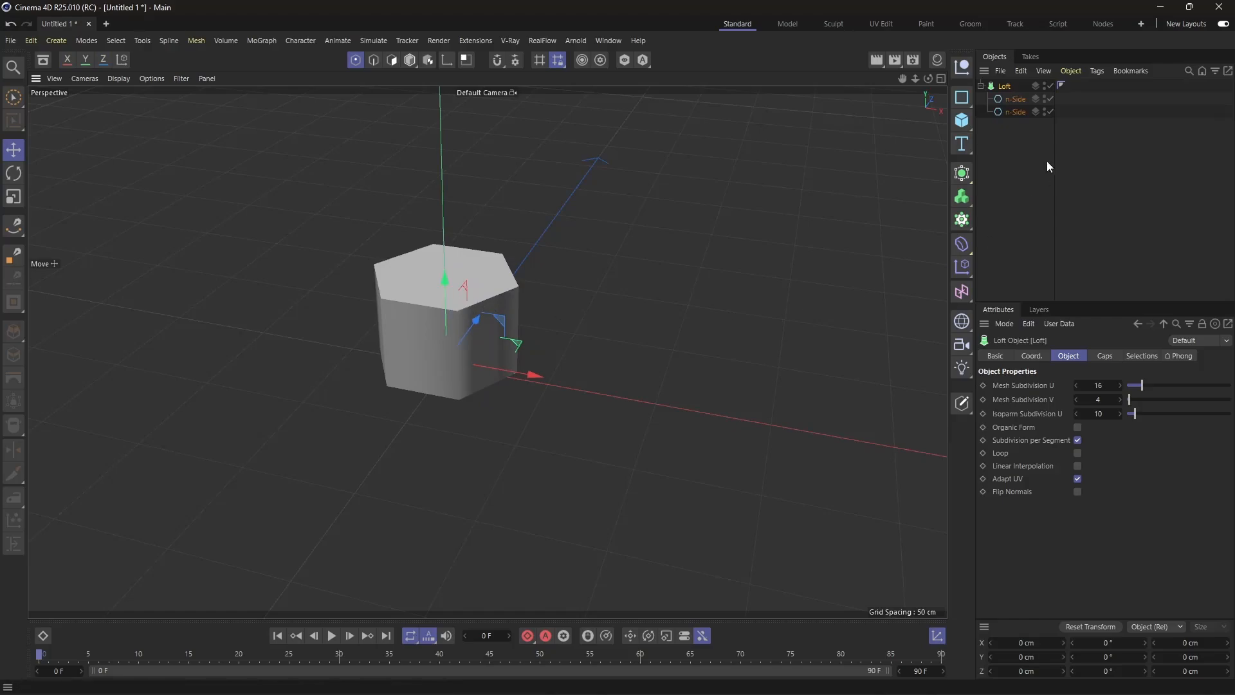
# Step: Add a Circle spline in the XZ plane and reduce its radius to 27 cm
pyautogui.click(962, 97)
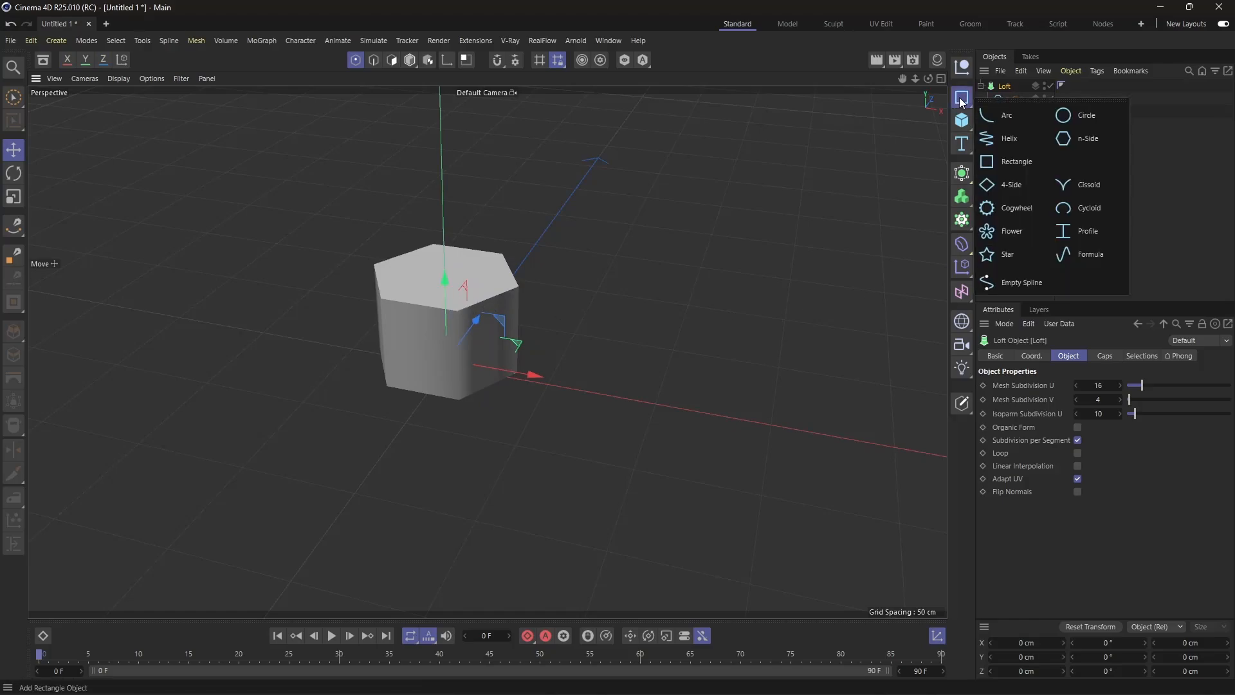
pyautogui.click(1100, 118)
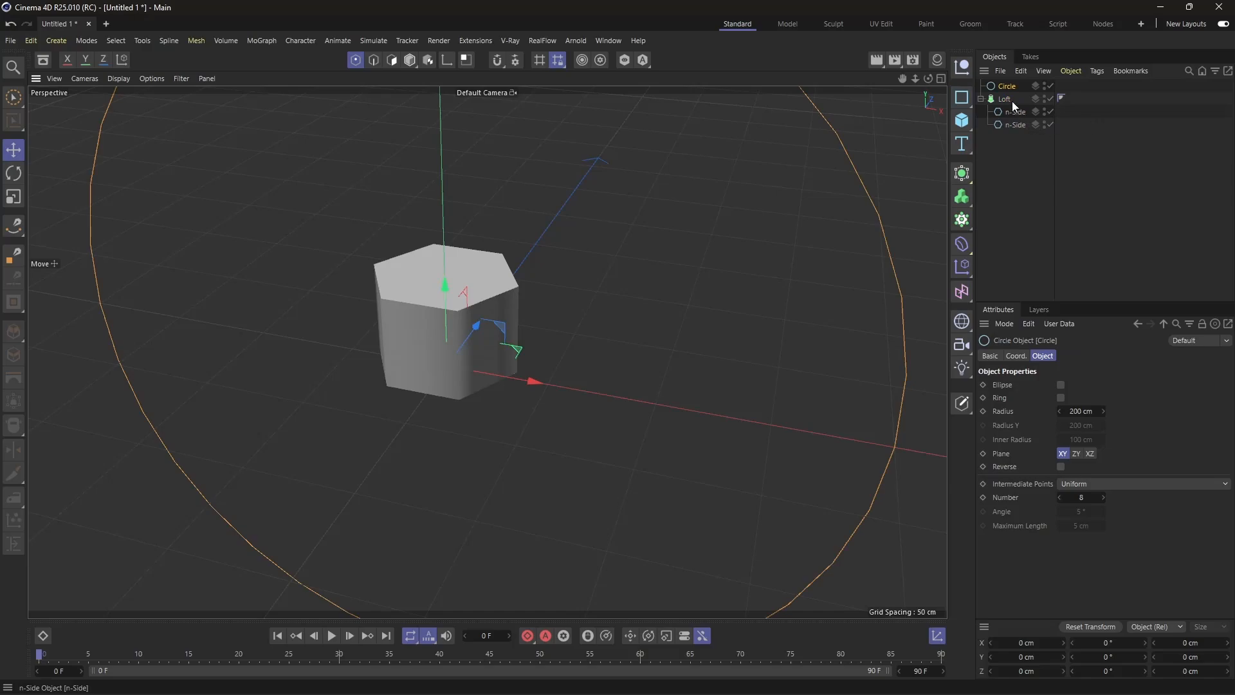
pyautogui.click(1093, 456)
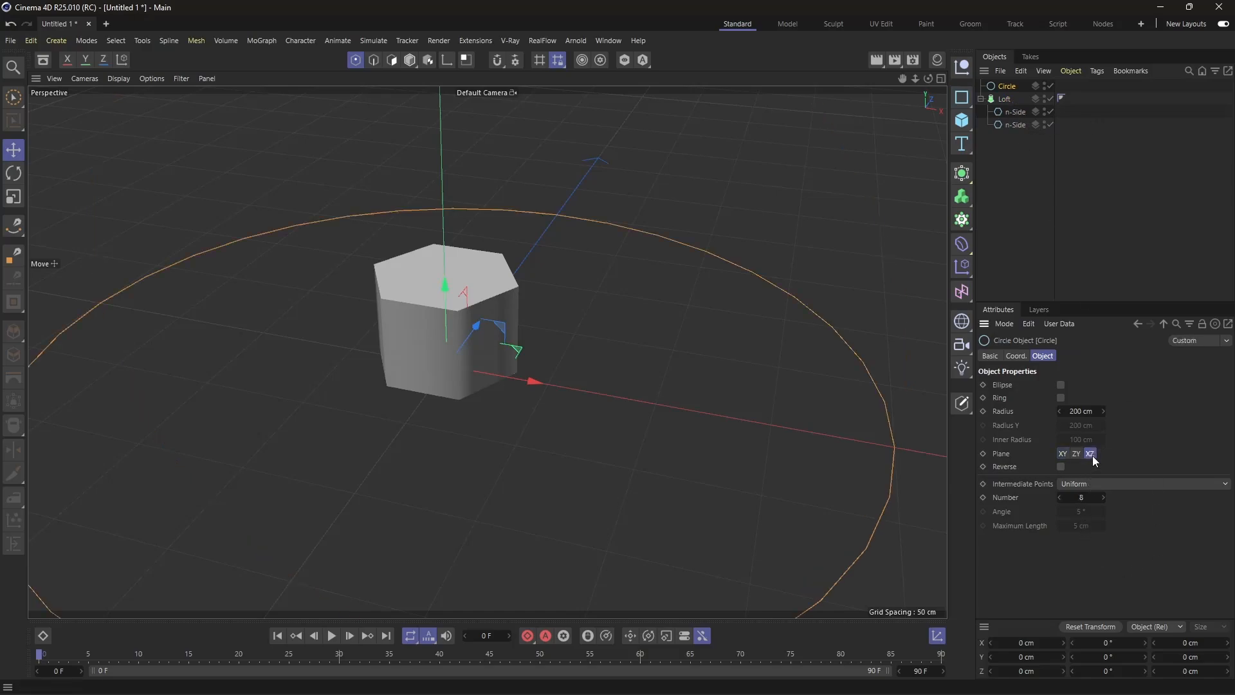
pyautogui.doubleClick(1080, 411)
pyautogui.write('50')
pyautogui.press('Return')
pyautogui.moveTo(1103, 411); pyautogui.dragTo(1087, 411)
# Step: Make the circle the last child of the Loft and raise it along Y well above the upper hexagon
pyautogui.moveTo(1010, 91); pyautogui.dragTo(1016, 130)
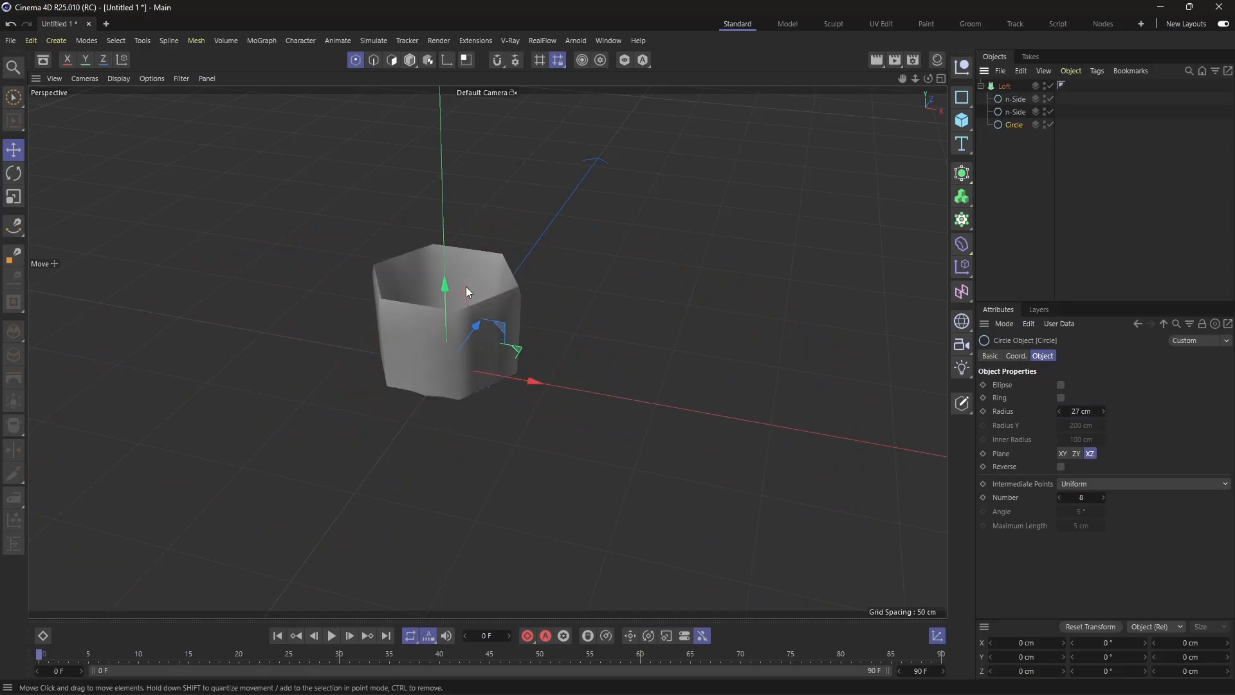
pyautogui.moveTo(444, 285); pyautogui.dragTo(442, 93)
pyautogui.scroll(-1, 510, 527)
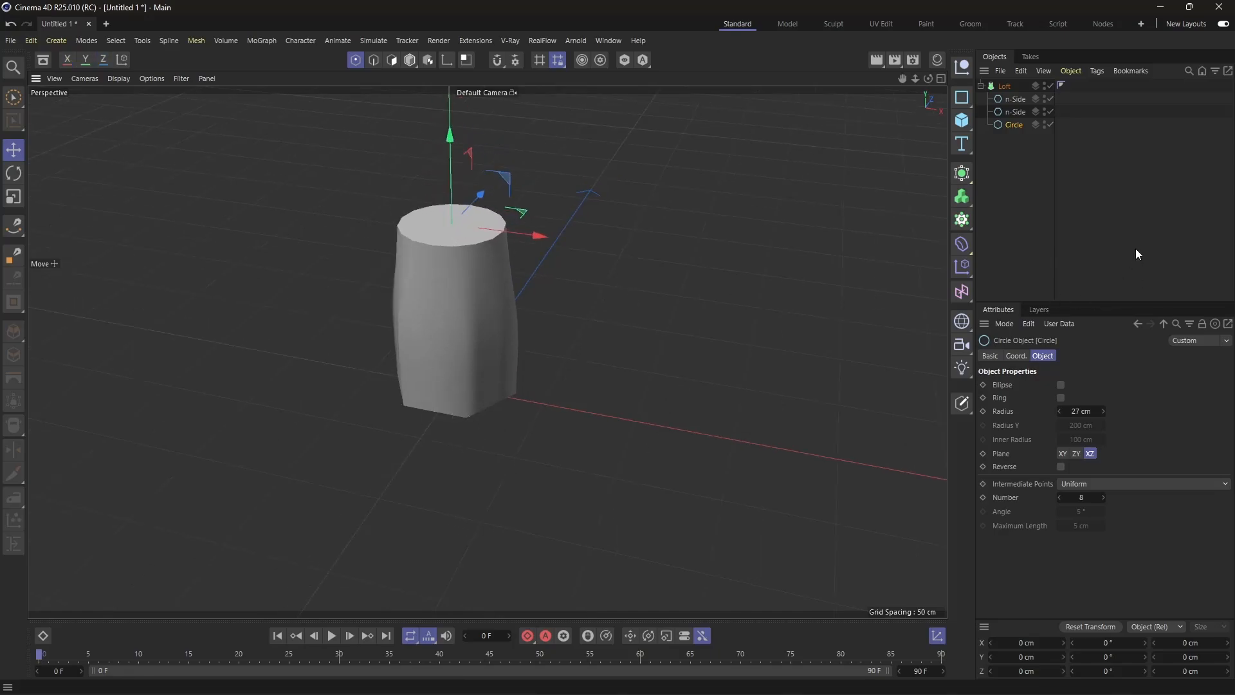
pyautogui.moveTo(451, 136)
pyautogui.mouseDown()
pyautogui.moveTo(464, 145)
pyautogui.moveTo(457, 161)
pyautogui.moveTo(455, 138)
pyautogui.mouseUp()
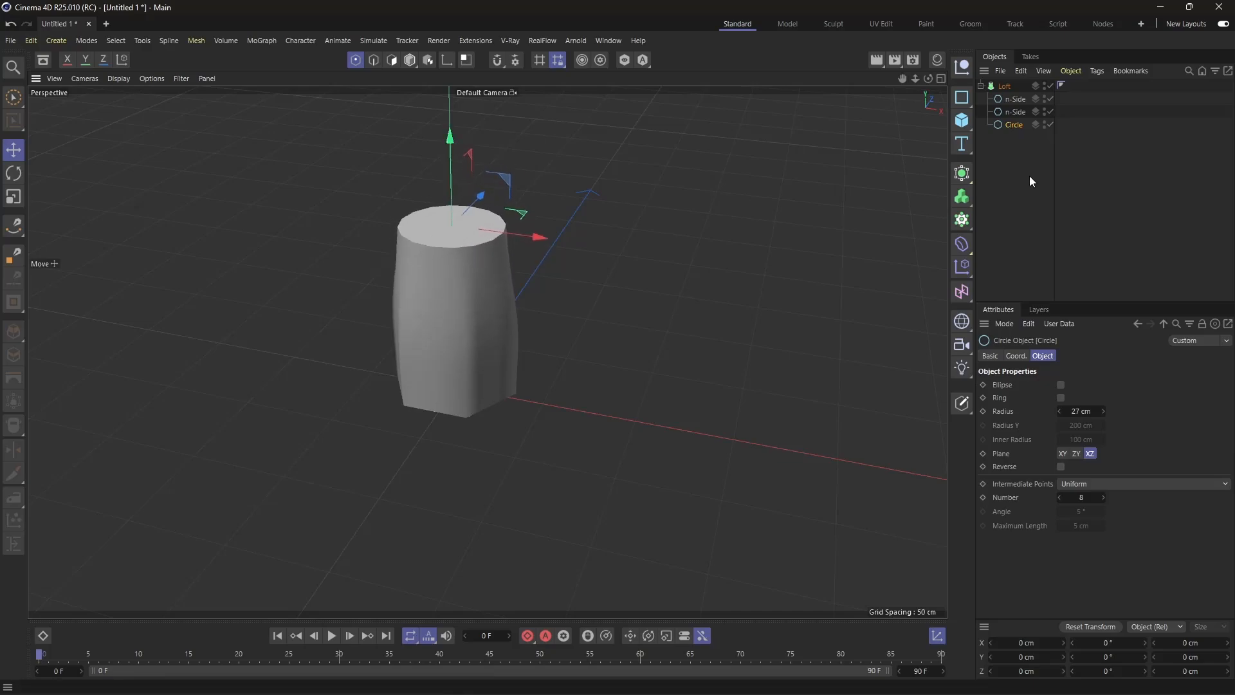
# Step: Duplicate the circle as the Loft's last child, set its radius to 61 cm, and raise it along Y to flare the top
pyautogui.moveTo(1009, 123); pyautogui.dragTo(1011, 131)
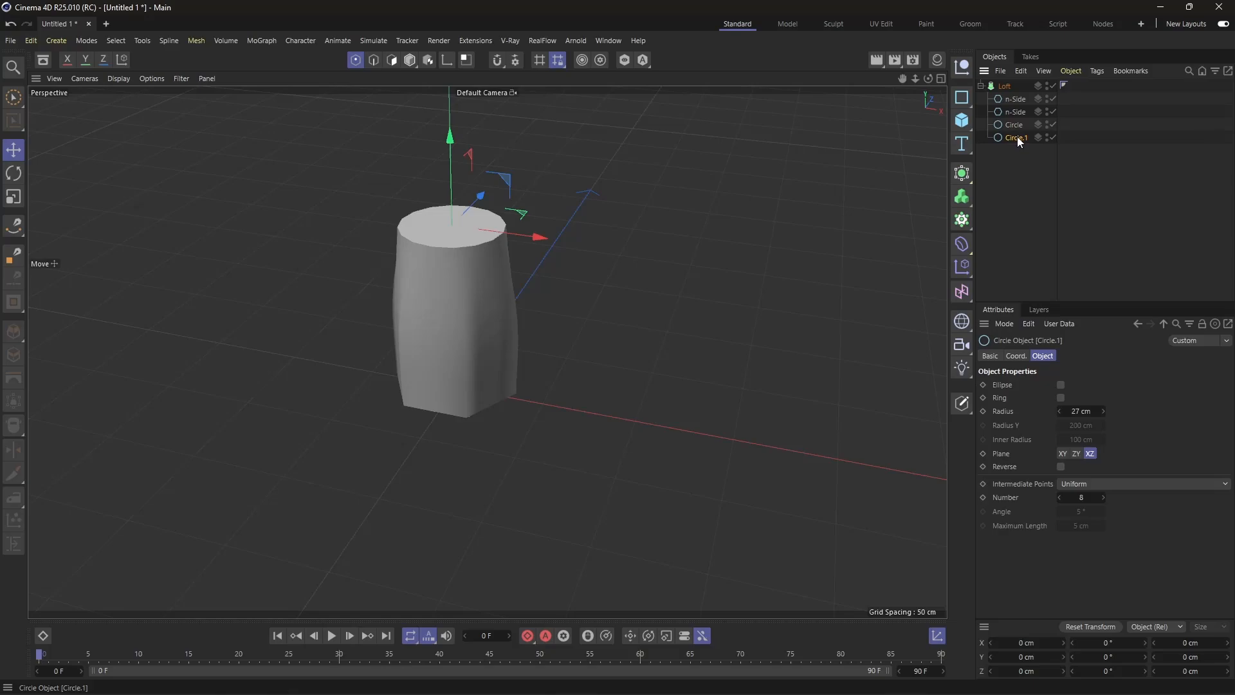
pyautogui.moveTo(1079, 411); pyautogui.dragTo(1101, 411)
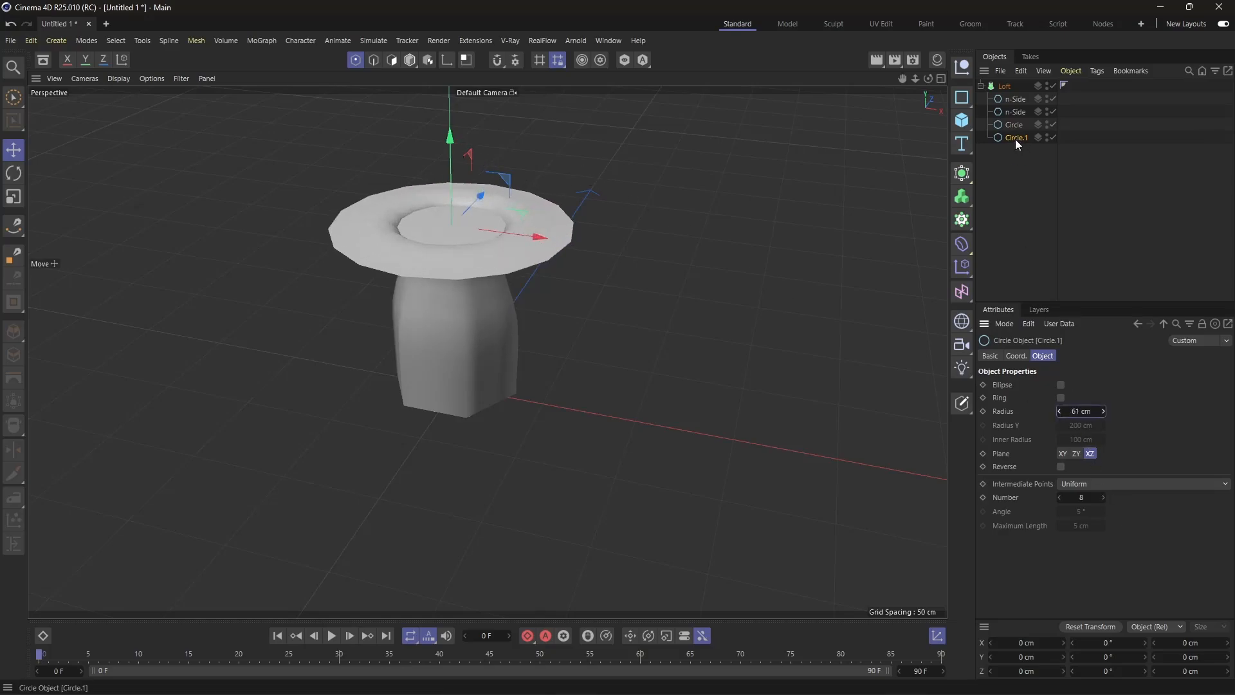
pyautogui.moveTo(449, 133); pyautogui.dragTo(449, 98)
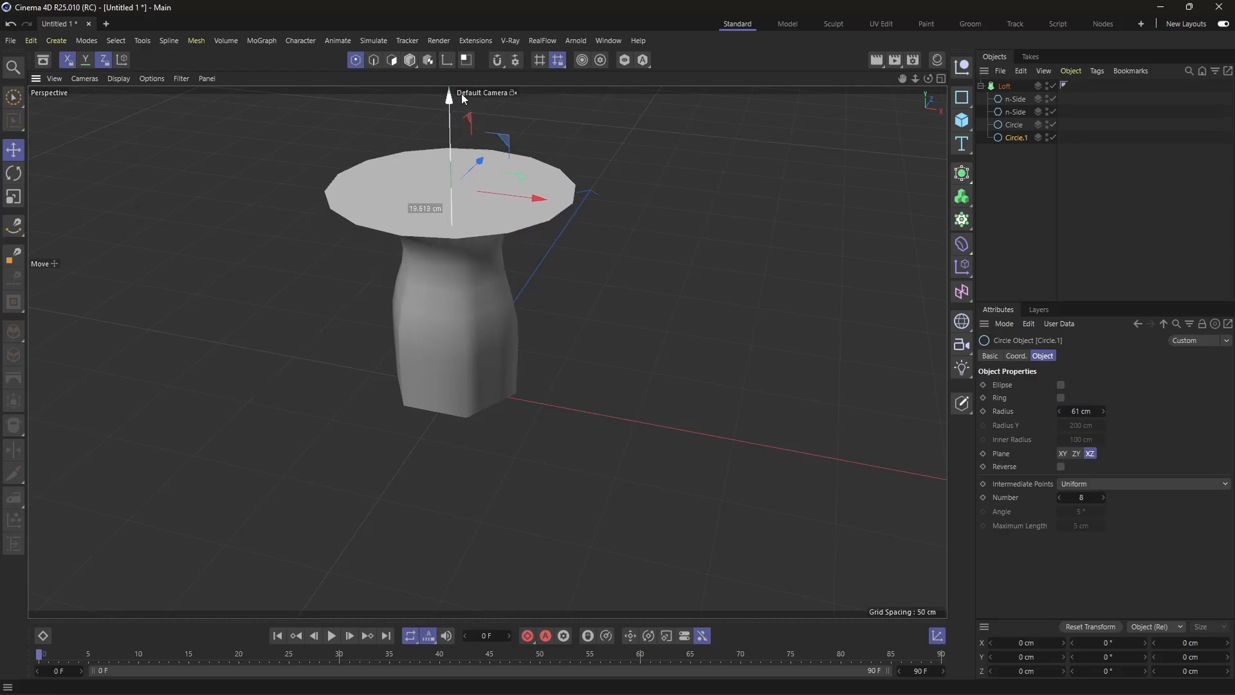
pyautogui.moveTo(927, 78); pyautogui.dragTo(927, 52)
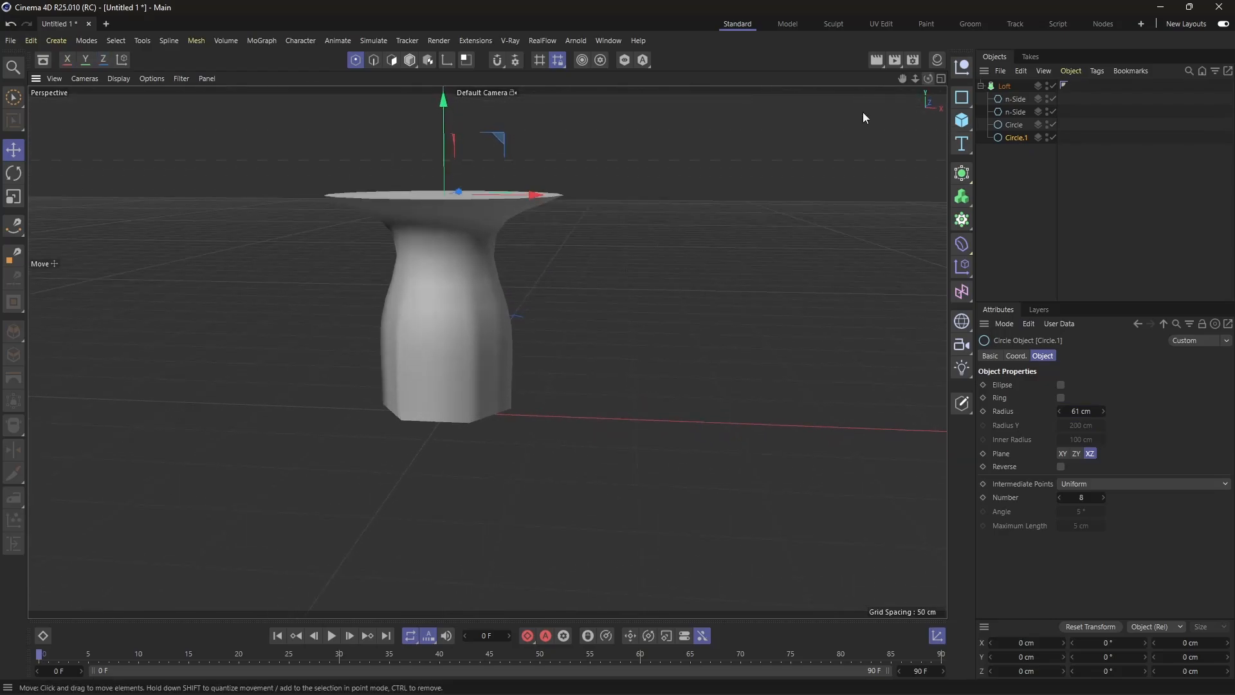
pyautogui.moveTo(441, 122); pyautogui.dragTo(442, 97)
pyautogui.scroll(-3, 480, 418)
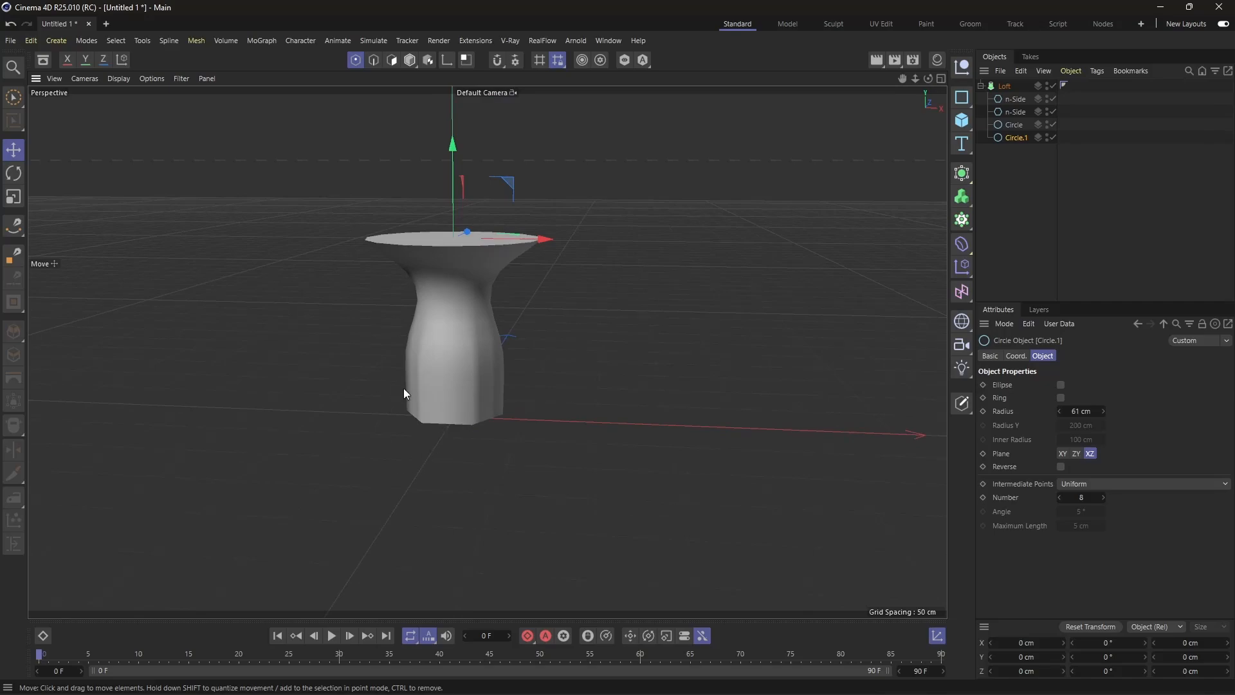
pyautogui.moveTo(455, 238); pyautogui.dragTo(461, 106)
# Step: Duplicate the 61 cm circle below it in the Loft, raise the copy slightly along Y, and reduce its radius to 57 cm
pyautogui.keyDown('ctrl'); pyautogui.moveTo(1017, 138); pyautogui.dragTo(1017, 141); pyautogui.keyUp('ctrl')
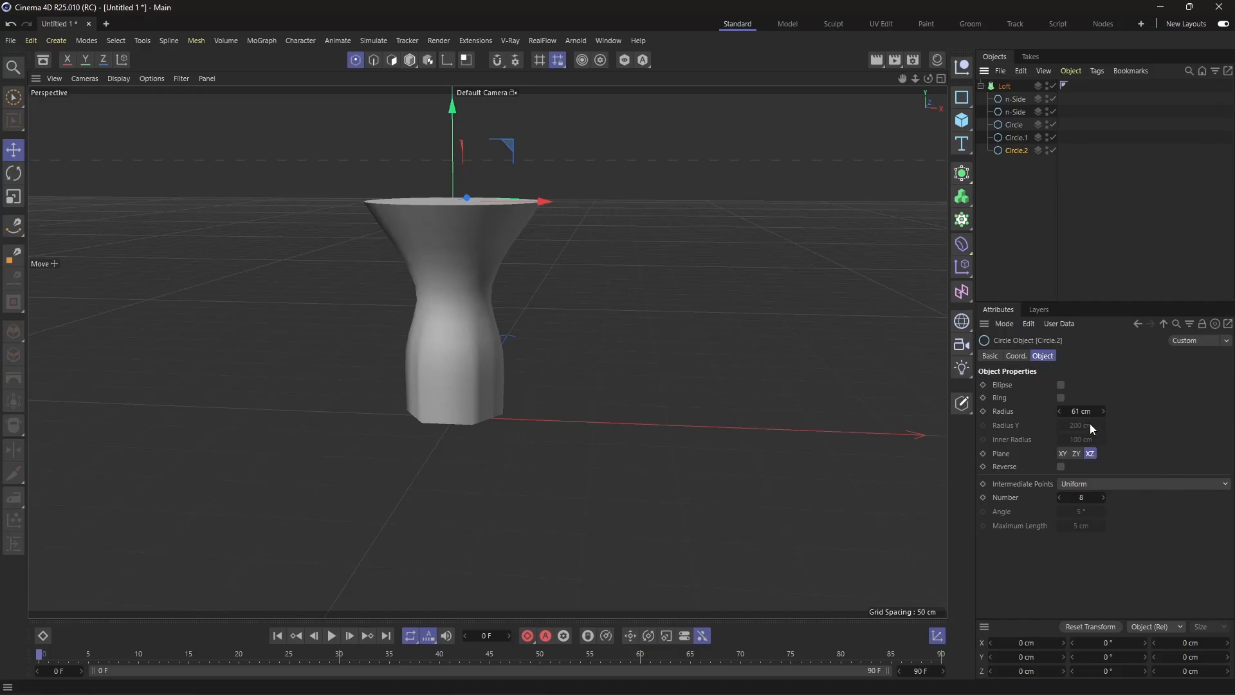
pyautogui.moveTo(453, 114); pyautogui.dragTo(453, 110)
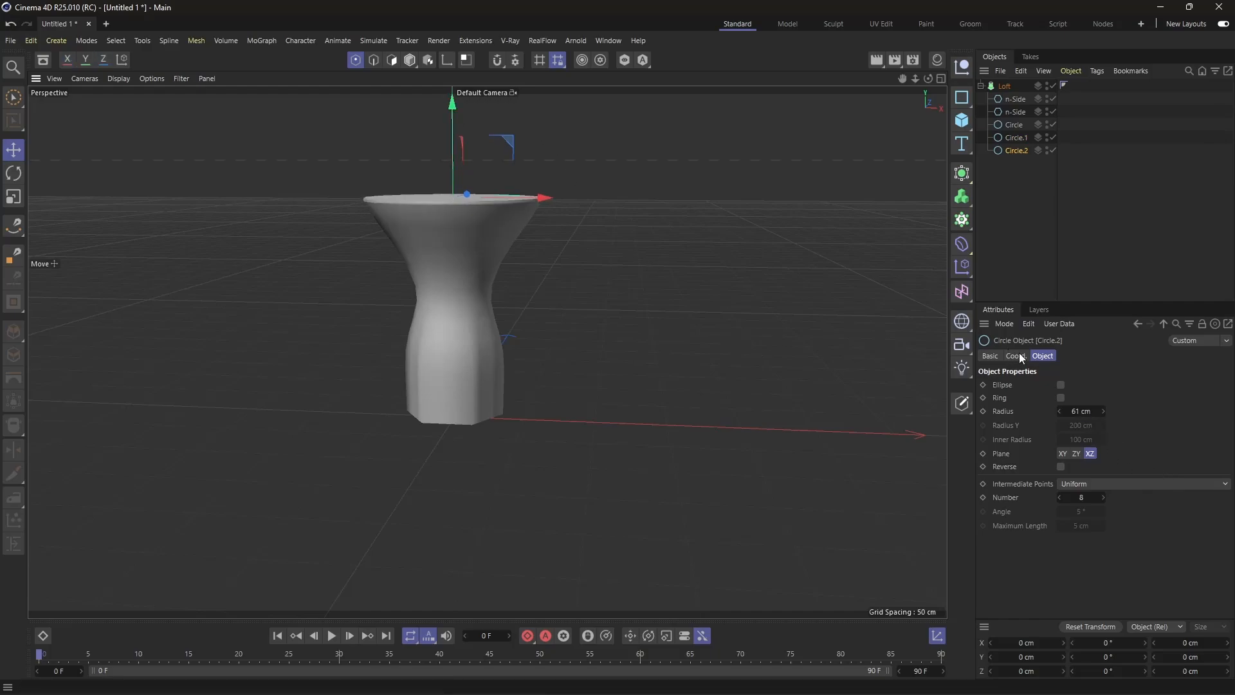
pyautogui.moveTo(1071, 413); pyautogui.dragTo(1066, 414)
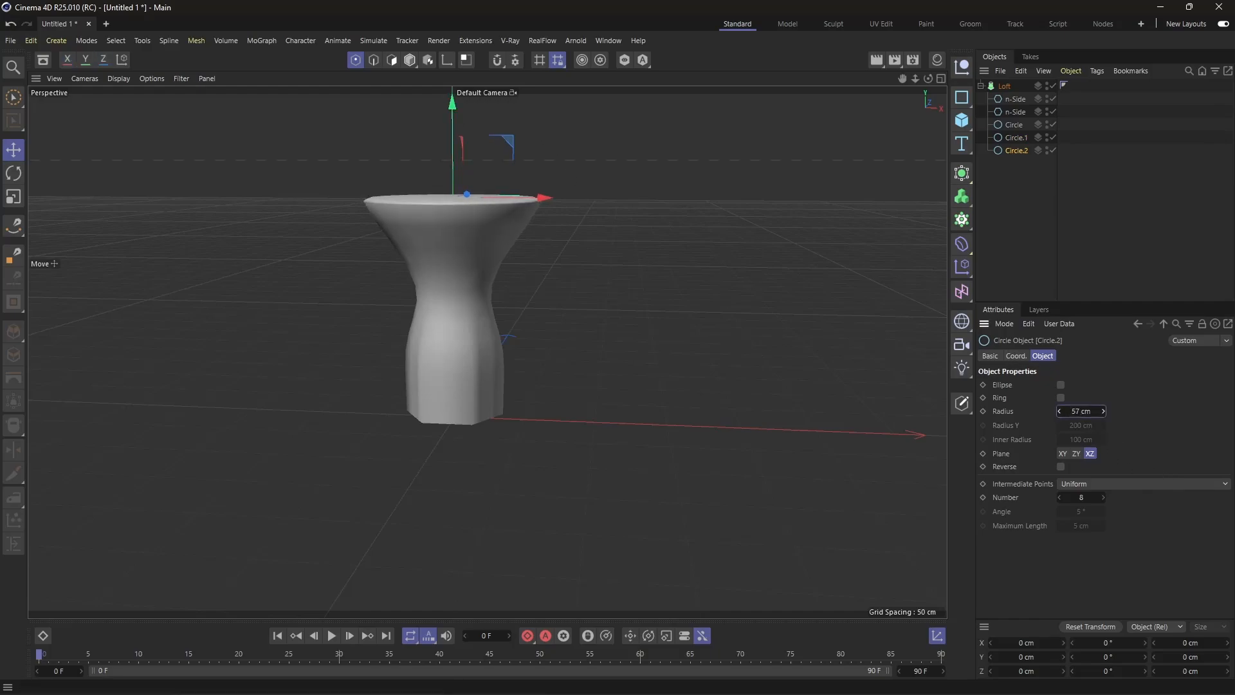
# Step: Duplicate the 57 cm circle as the Loft's last child, reduce the copy's radius to 33 cm, and lower it slightly along Y
pyautogui.keyDown('ctrl'); pyautogui.moveTo(1013, 150); pyautogui.dragTo(1011, 158); pyautogui.keyUp('ctrl')
pyautogui.keyDown('ctrl'); pyautogui.moveTo(1013, 155); pyautogui.dragTo(1014, 155); pyautogui.keyUp('ctrl')
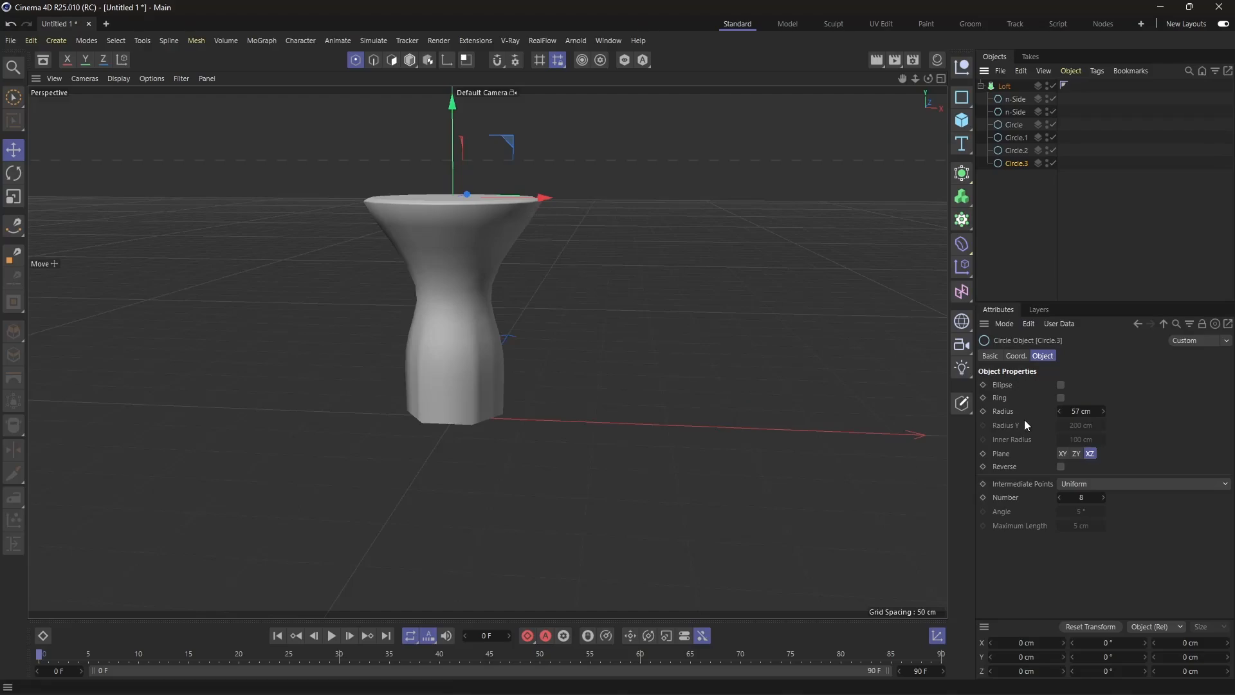
pyautogui.doubleClick(1080, 411)
pyautogui.write('44')
pyautogui.press('Return')
pyautogui.moveTo(454, 110); pyautogui.dragTo(454, 122)
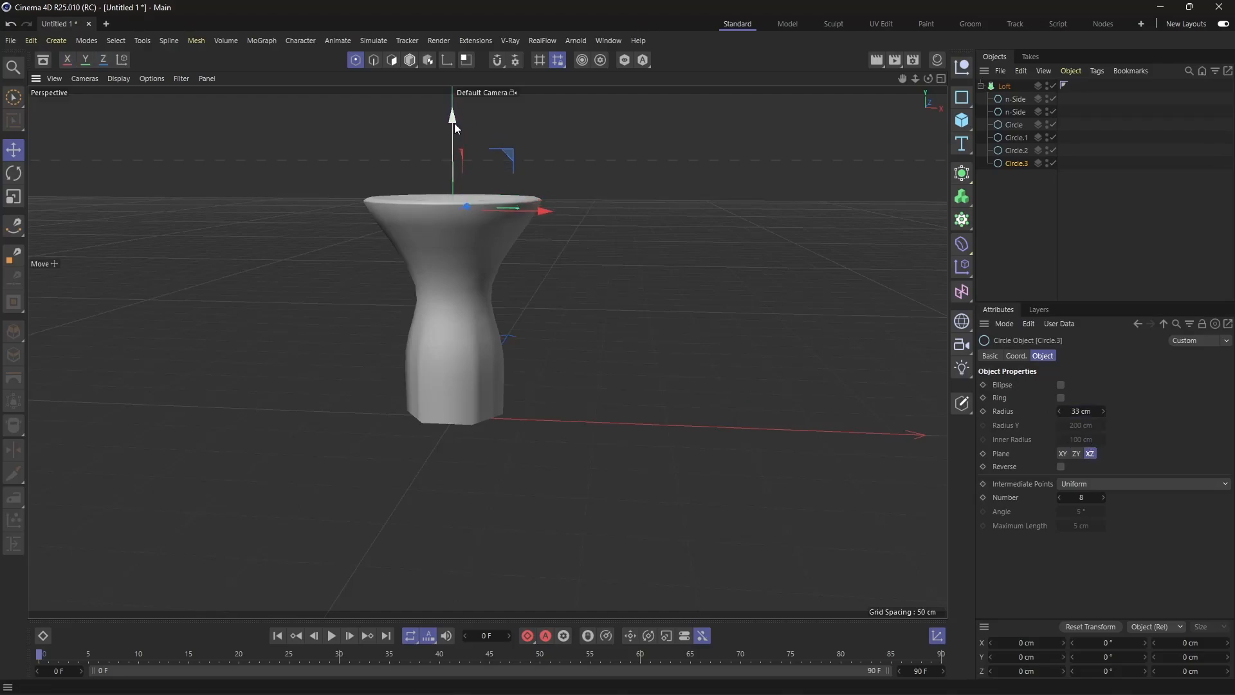
# Step: Set the innermost circle's radius to 54 cm and raise it slightly along Y to form a thin rim
pyautogui.moveTo(928, 78); pyautogui.dragTo(928, 150)
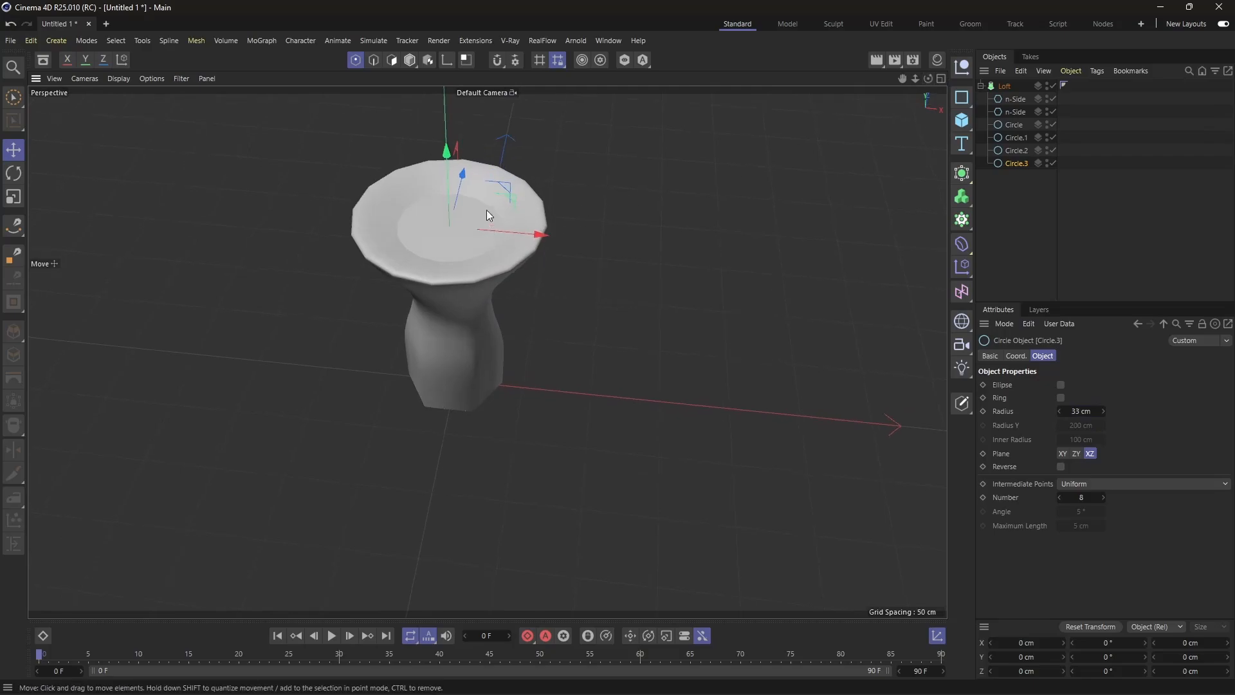
pyautogui.scroll(3, 487, 209)
pyautogui.doubleClick(1080, 411)
pyautogui.write('53')
pyautogui.press('Return')
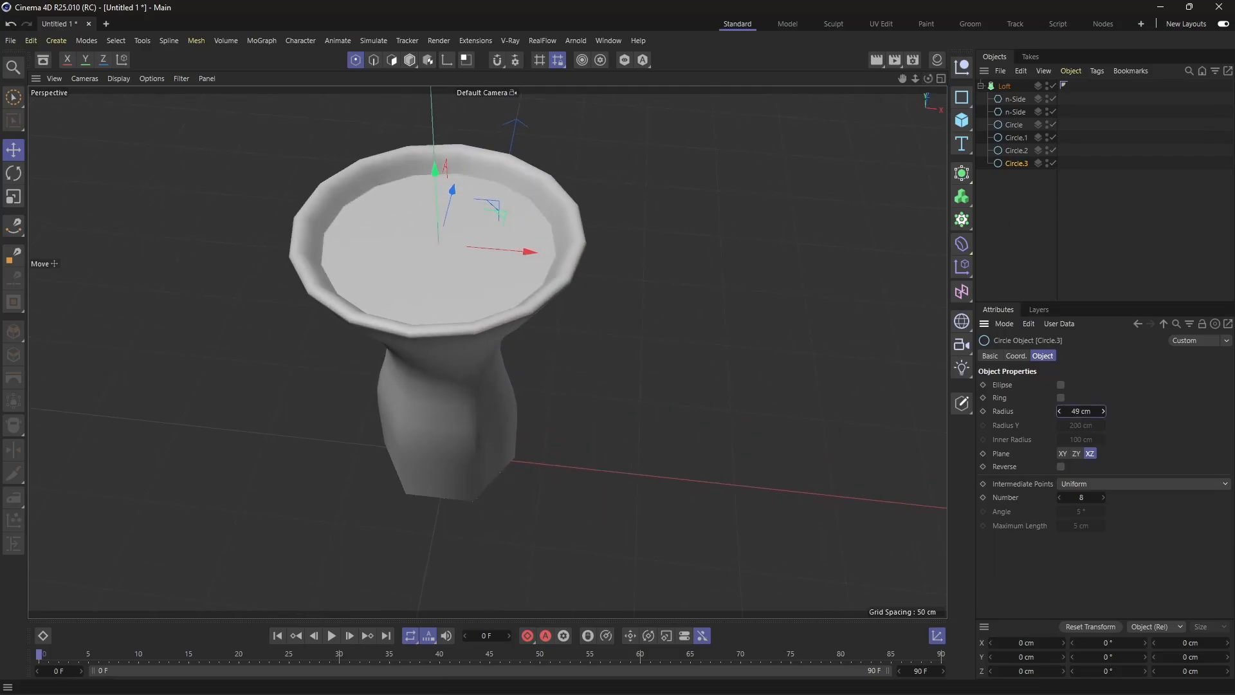
pyautogui.press('Up')
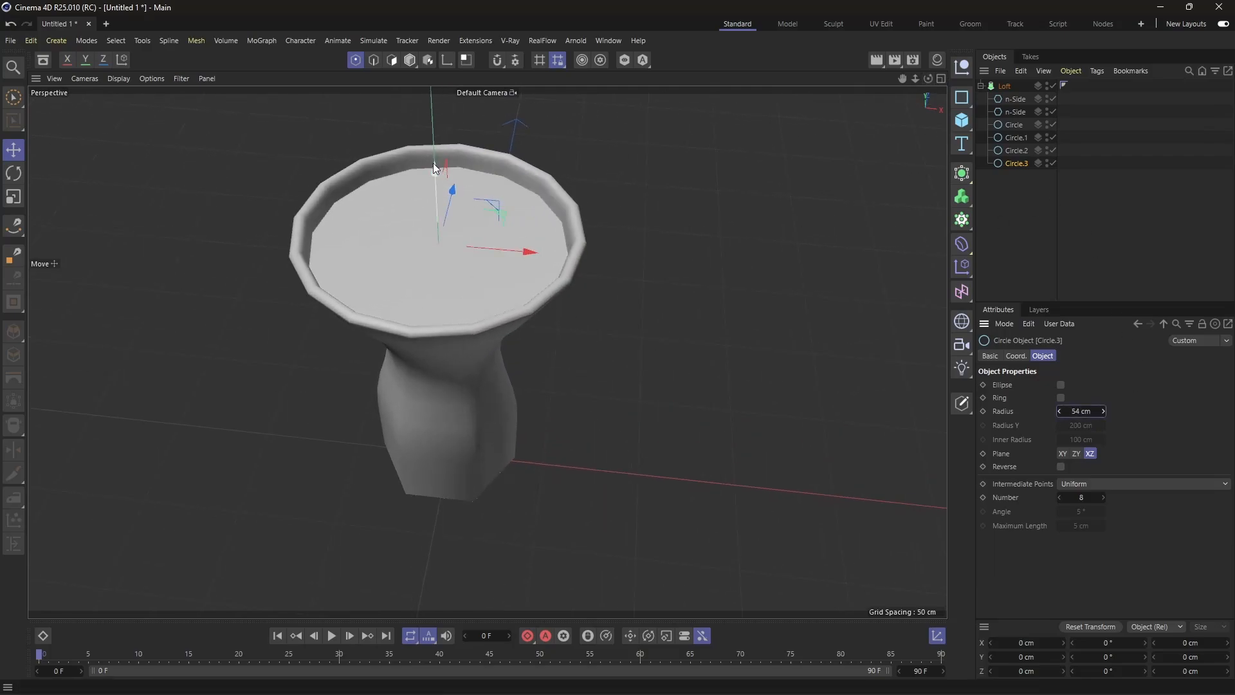
pyautogui.moveTo(434, 165); pyautogui.dragTo(438, 155)
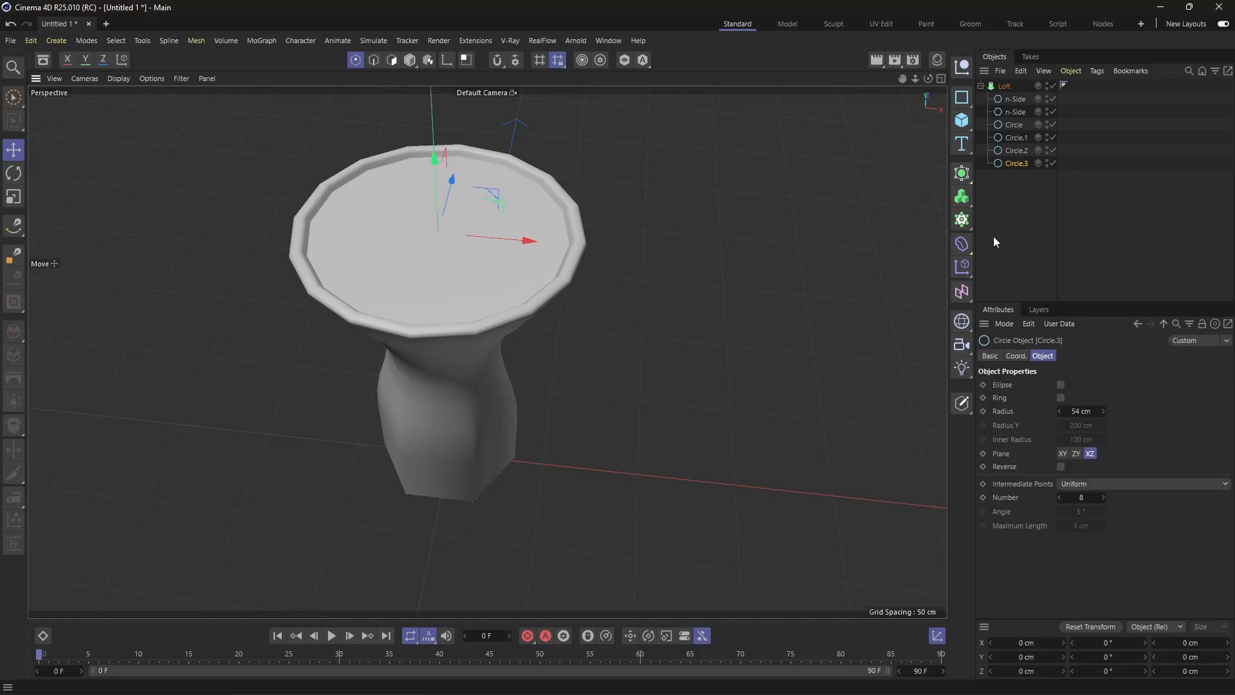
# Step: Duplicate the 54 cm circle as the last child, lower it along Y into the bowl, and set its radius to 50 cm
pyautogui.moveTo(1009, 165); pyautogui.dragTo(1011, 172)
pyautogui.moveTo(433, 160); pyautogui.dragTo(435, 186)
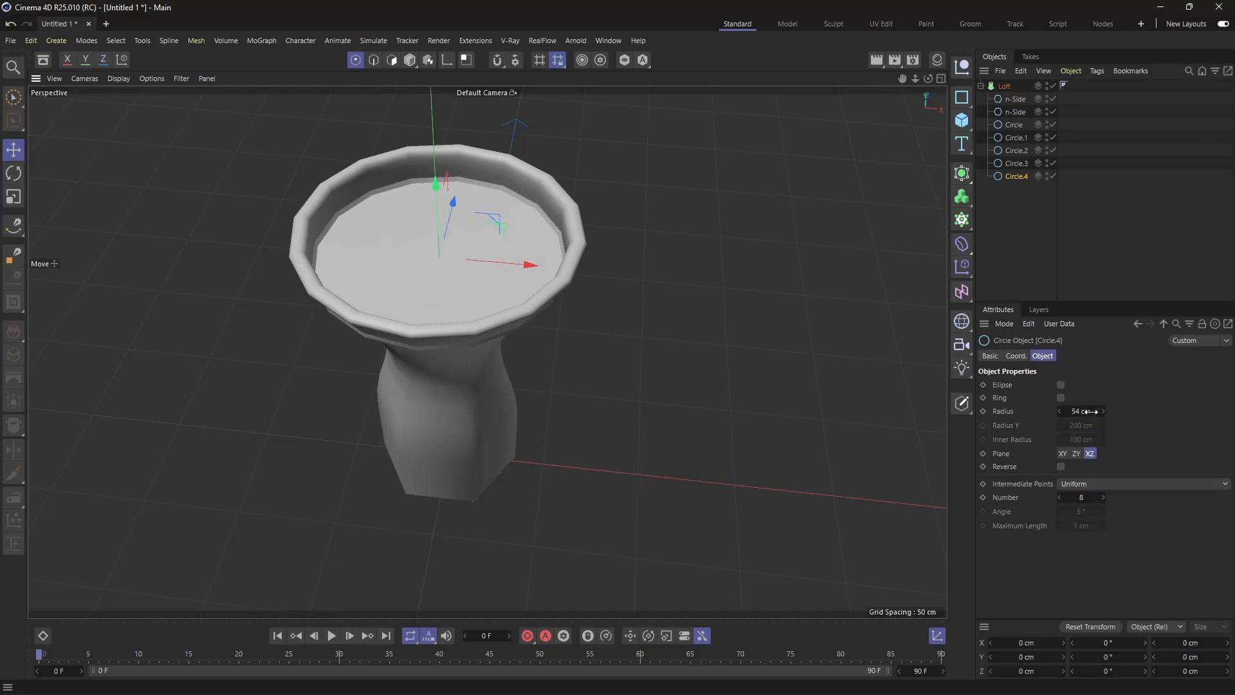
pyautogui.moveTo(1089, 412); pyautogui.dragTo(1085, 413)
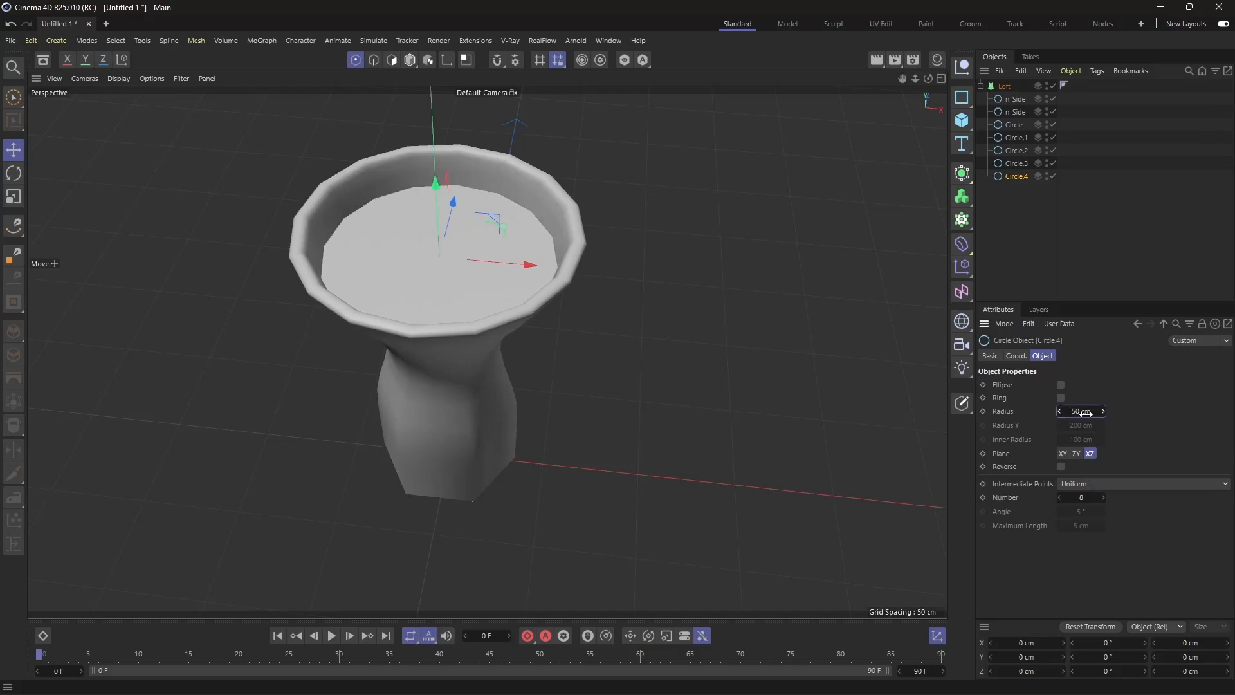
pyautogui.moveTo(928, 79); pyautogui.dragTo(861, 87)
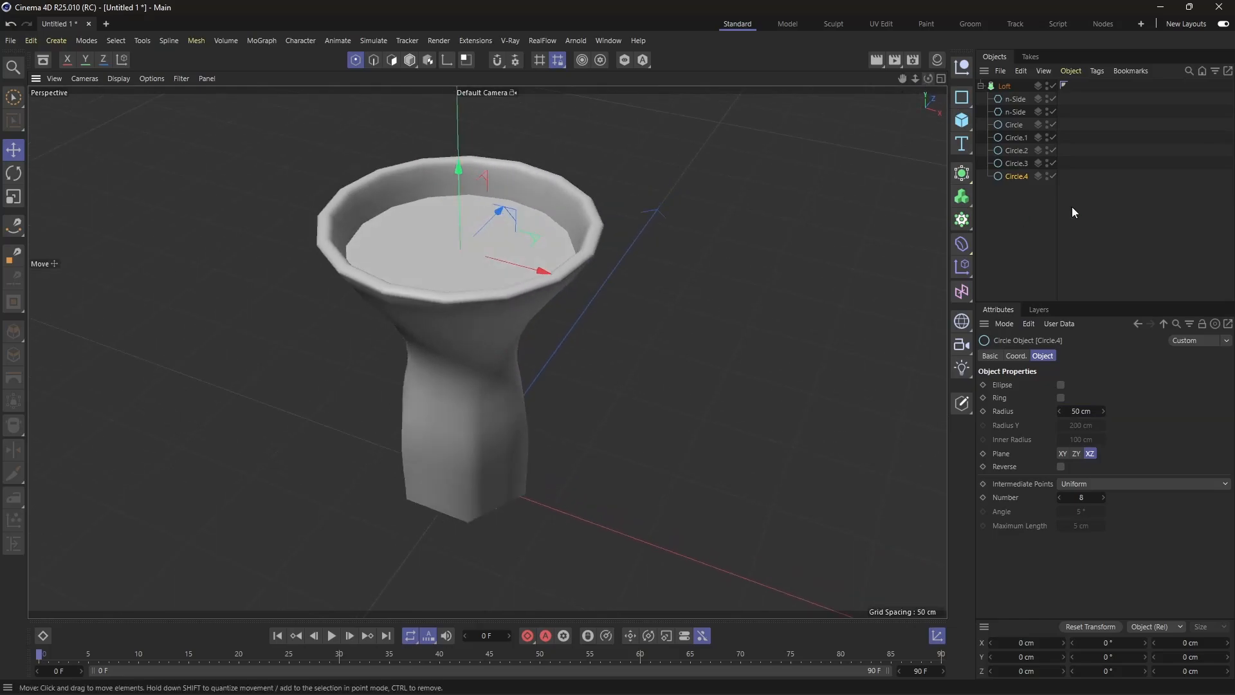
# Step: Disable the Loft temporarily to examine the stacked splines from several angles, and re-enable it
pyautogui.click(1053, 86)
pyautogui.scroll(-1, 605, 329)
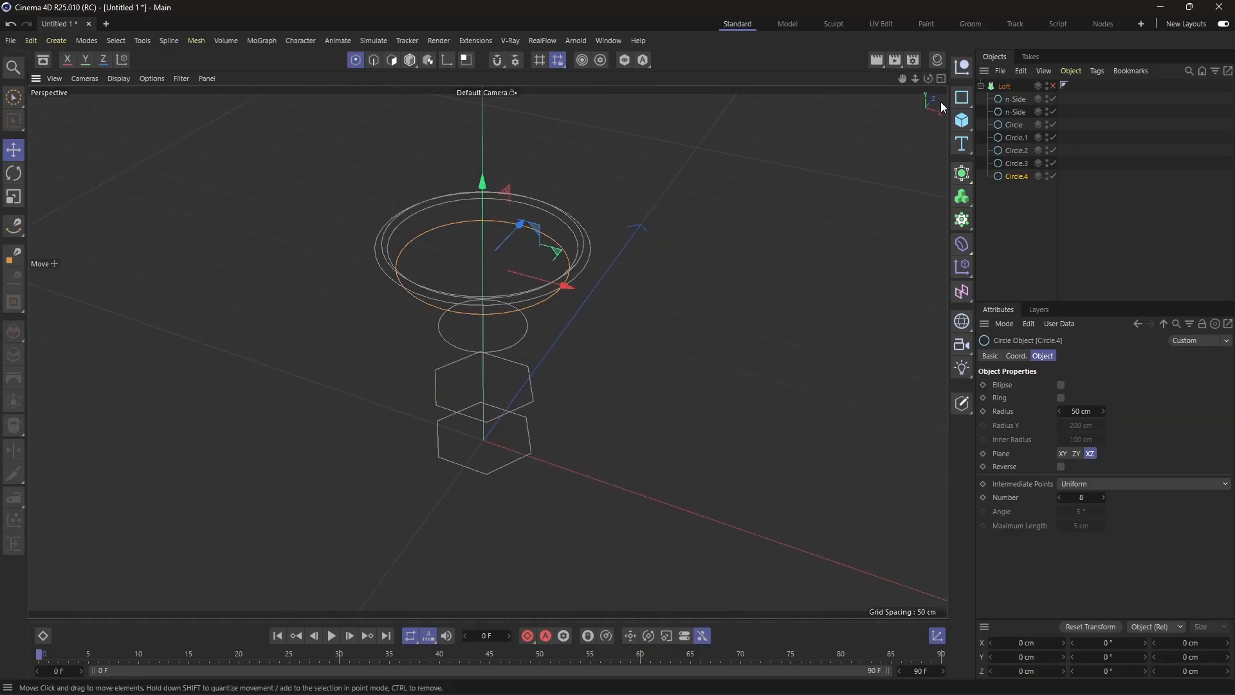
pyautogui.moveTo(929, 78); pyautogui.dragTo(930, 84)
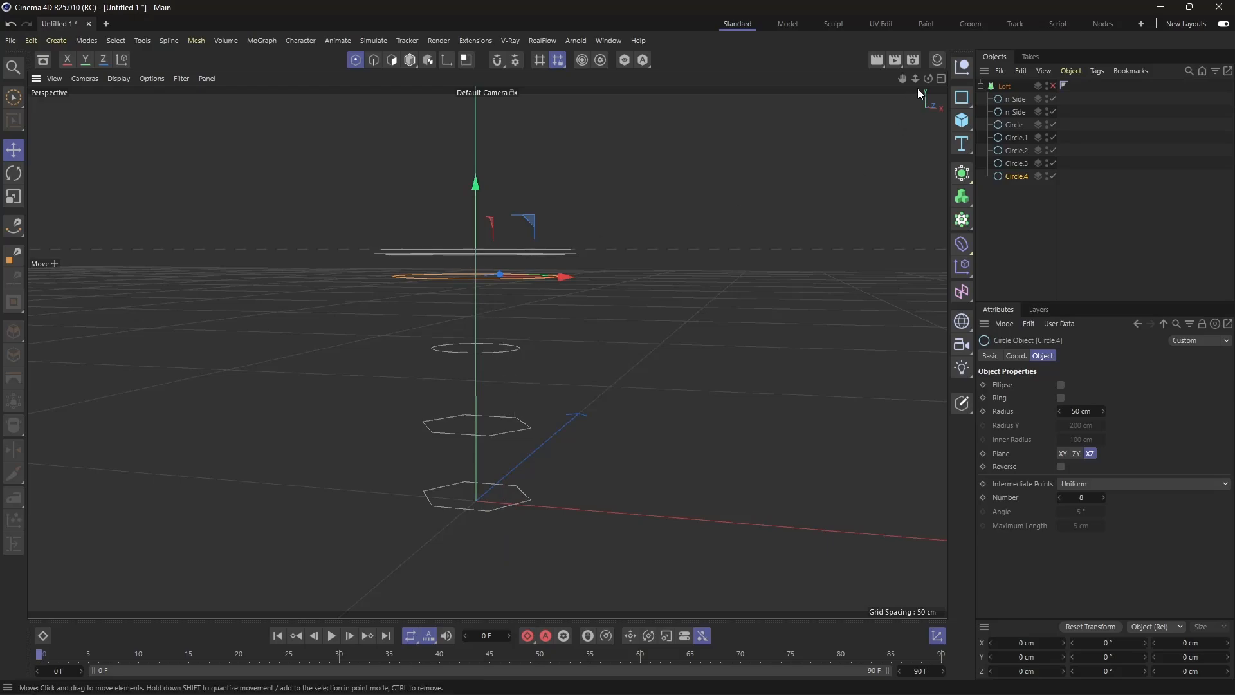
pyautogui.moveTo(927, 78); pyautogui.dragTo(928, 111)
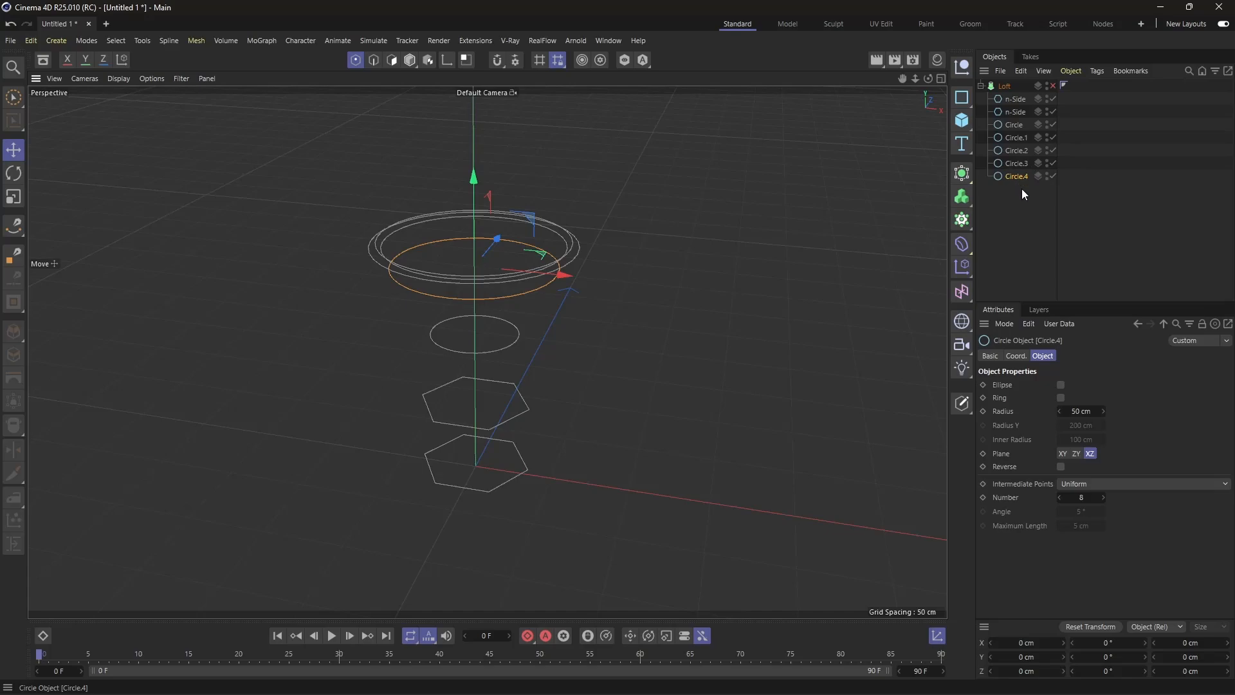
pyautogui.click(1052, 86)
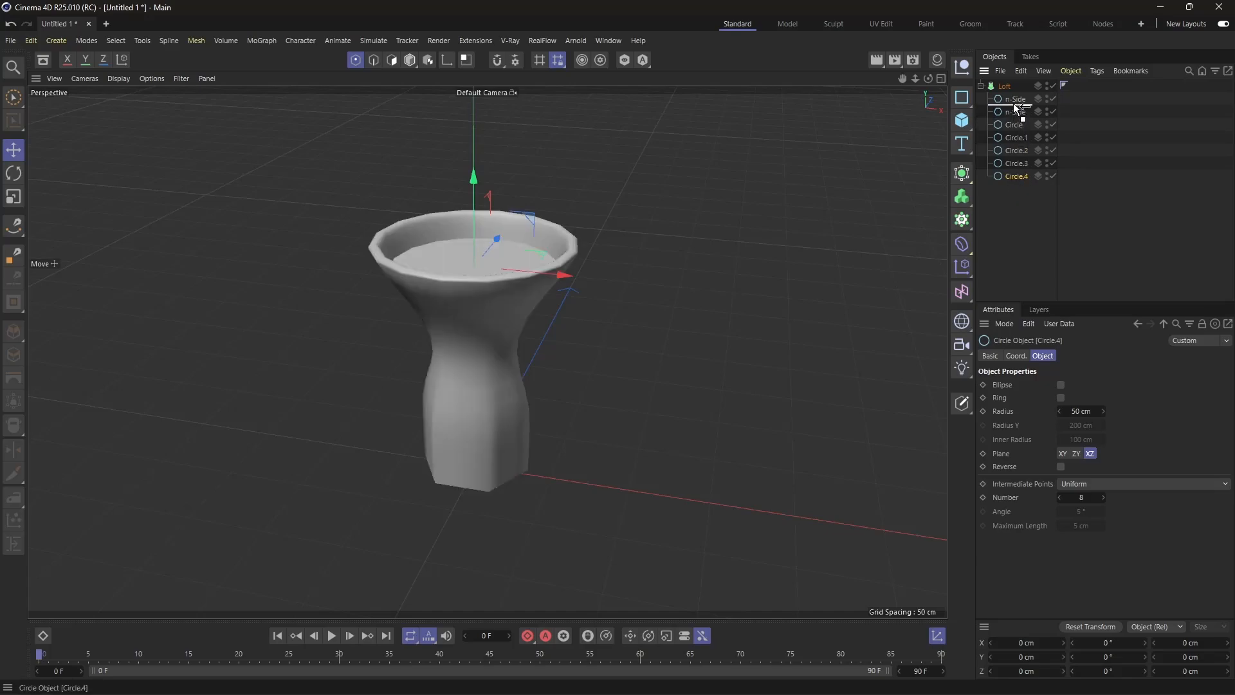
# Step: Try placing Circle.4 between the two n-Side splines in the Loft's hierarchy, and return it to the end
pyautogui.moveTo(1013, 103); pyautogui.dragTo(1013, 104)
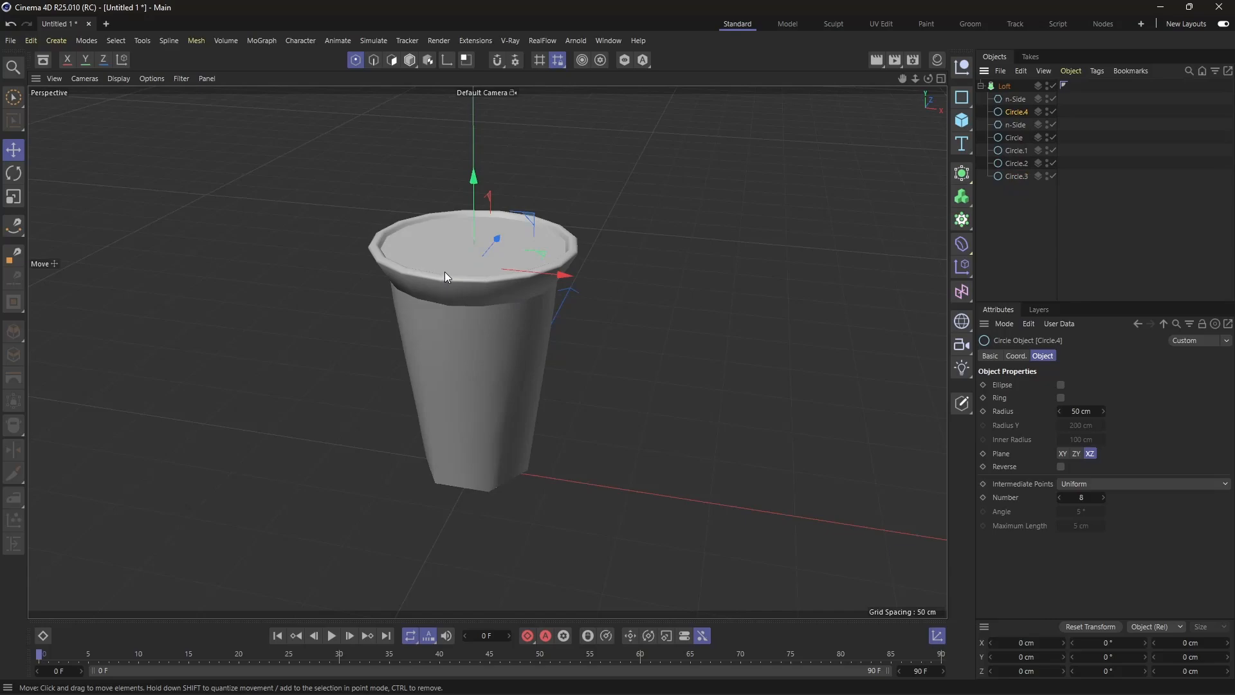
pyautogui.moveTo(928, 78); pyautogui.dragTo(926, 92)
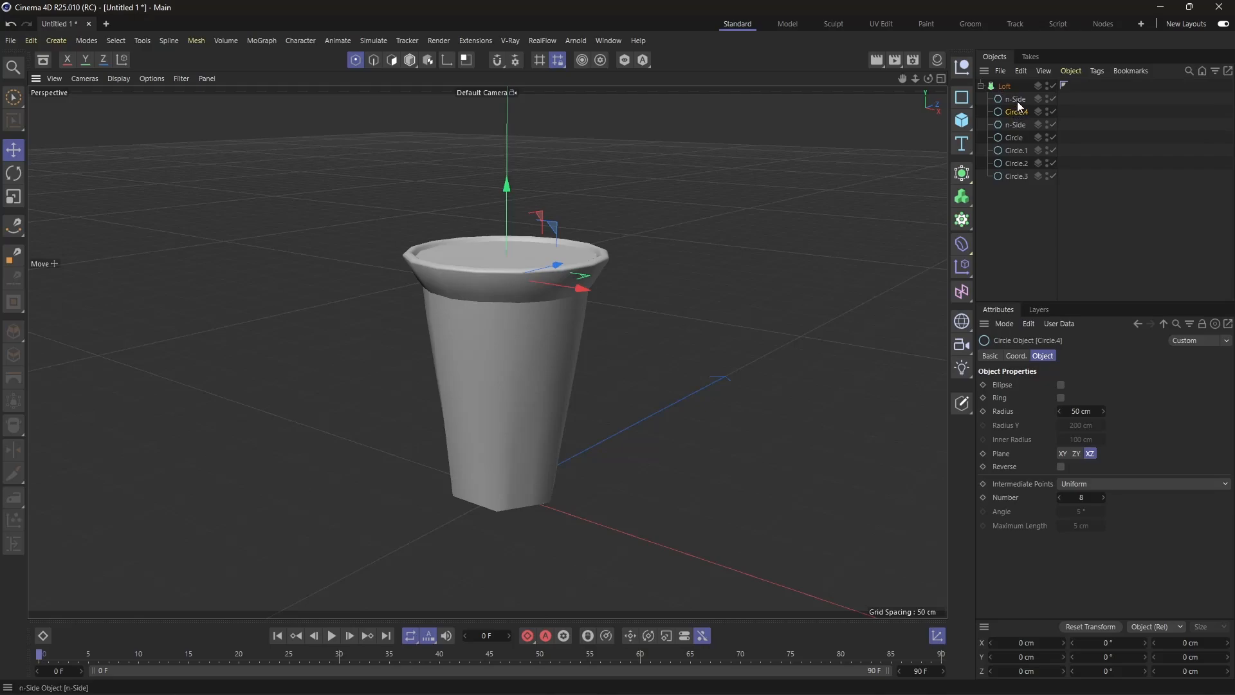
pyautogui.moveTo(1017, 102); pyautogui.dragTo(1013, 134)
pyautogui.moveTo(1018, 182); pyautogui.dragTo(1016, 179)
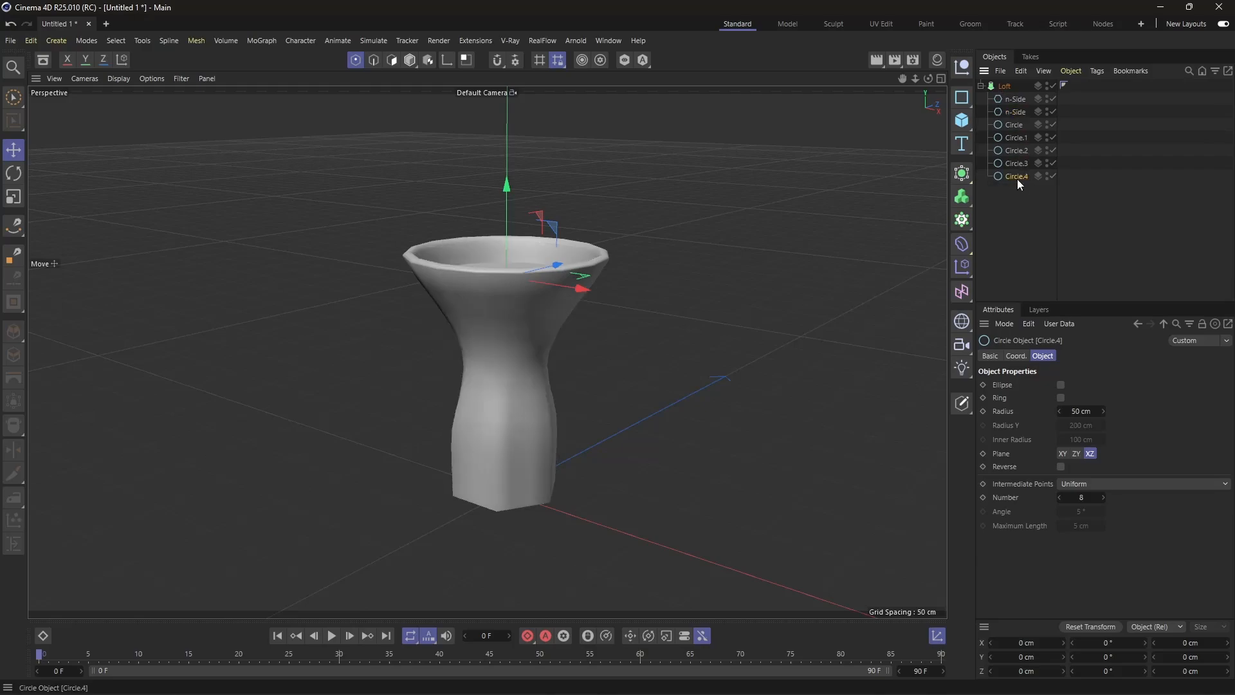
# Step: Go through the Loft's child splines in order, and move Circle.2 between the two n-Side splines to change the lofting sequence
pyautogui.click(1014, 98)
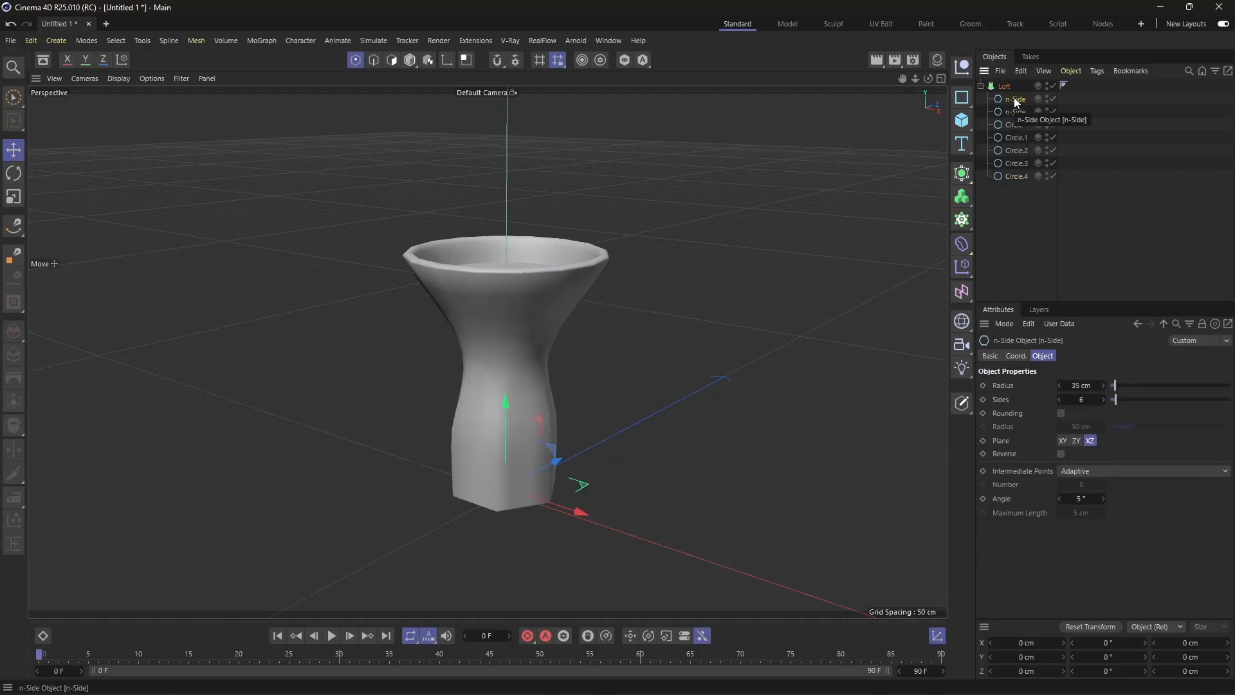
pyautogui.click(1017, 114)
pyautogui.click(1015, 124)
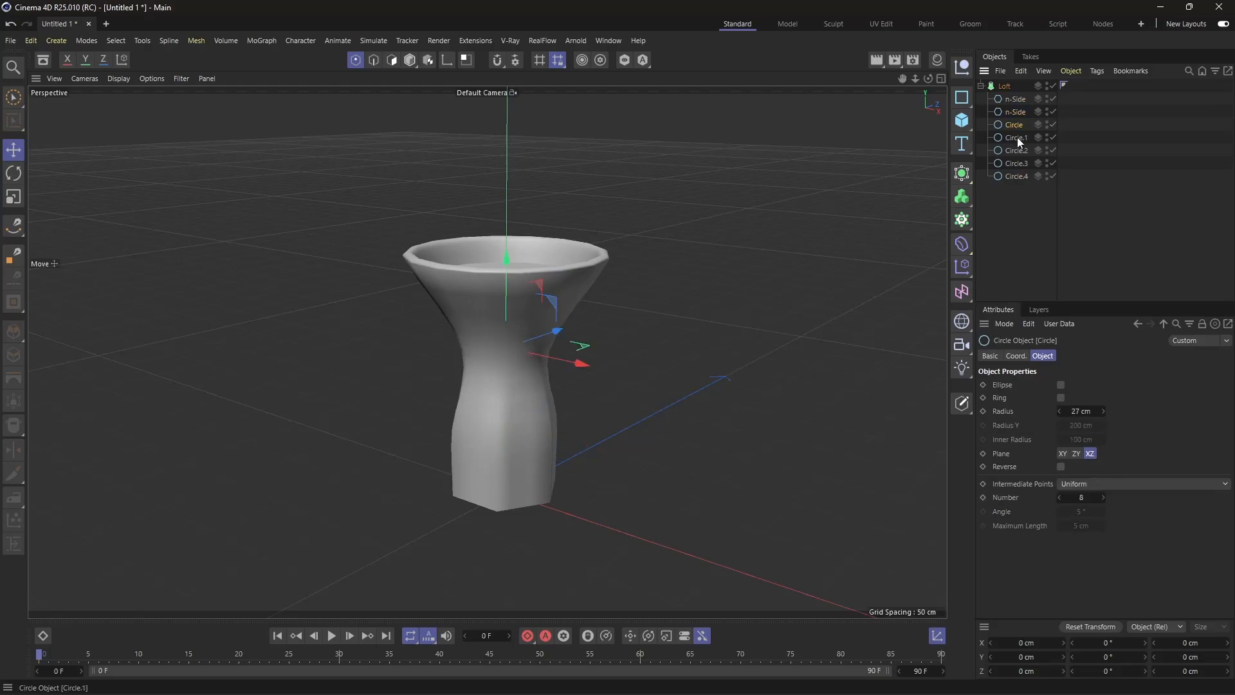
pyautogui.click(1016, 138)
pyautogui.click(1020, 162)
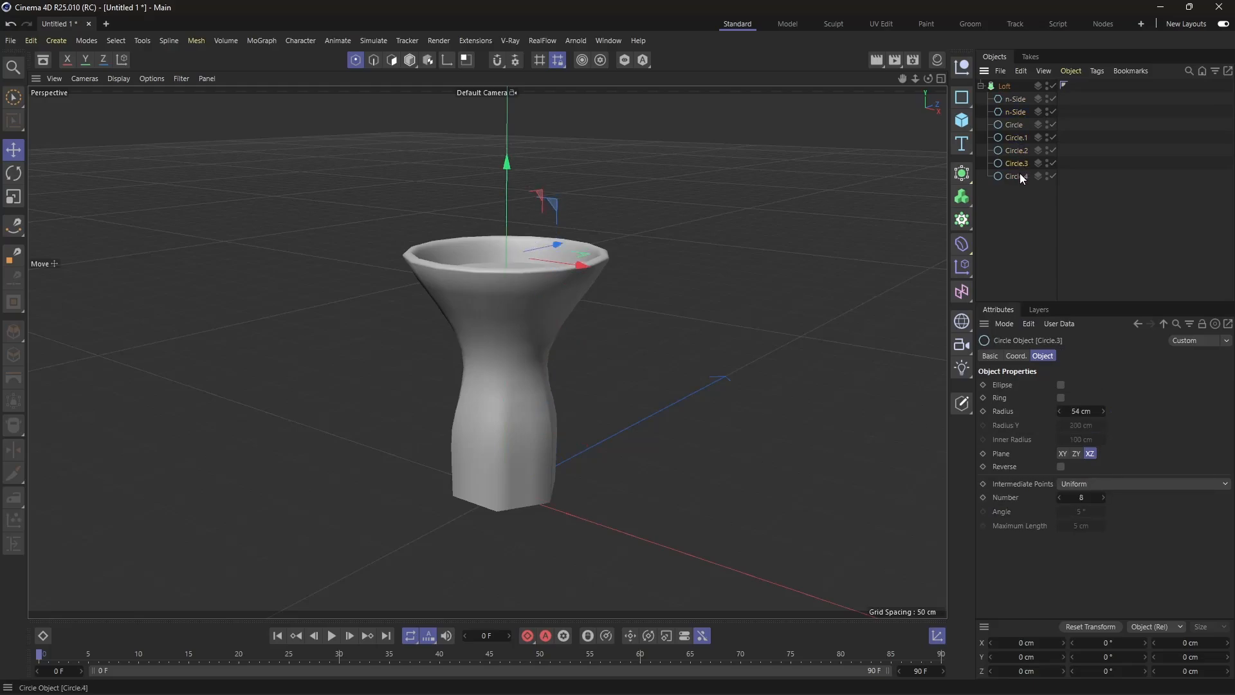
pyautogui.click(1020, 175)
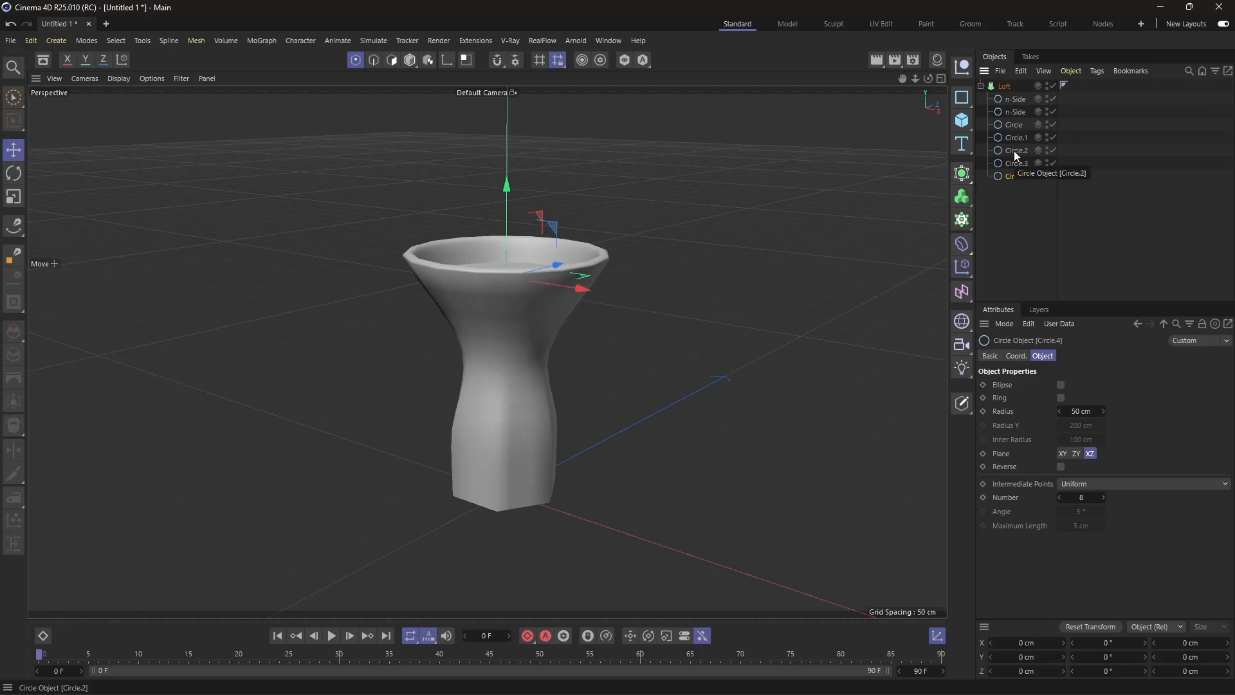
pyautogui.moveTo(1014, 151); pyautogui.dragTo(1013, 105)
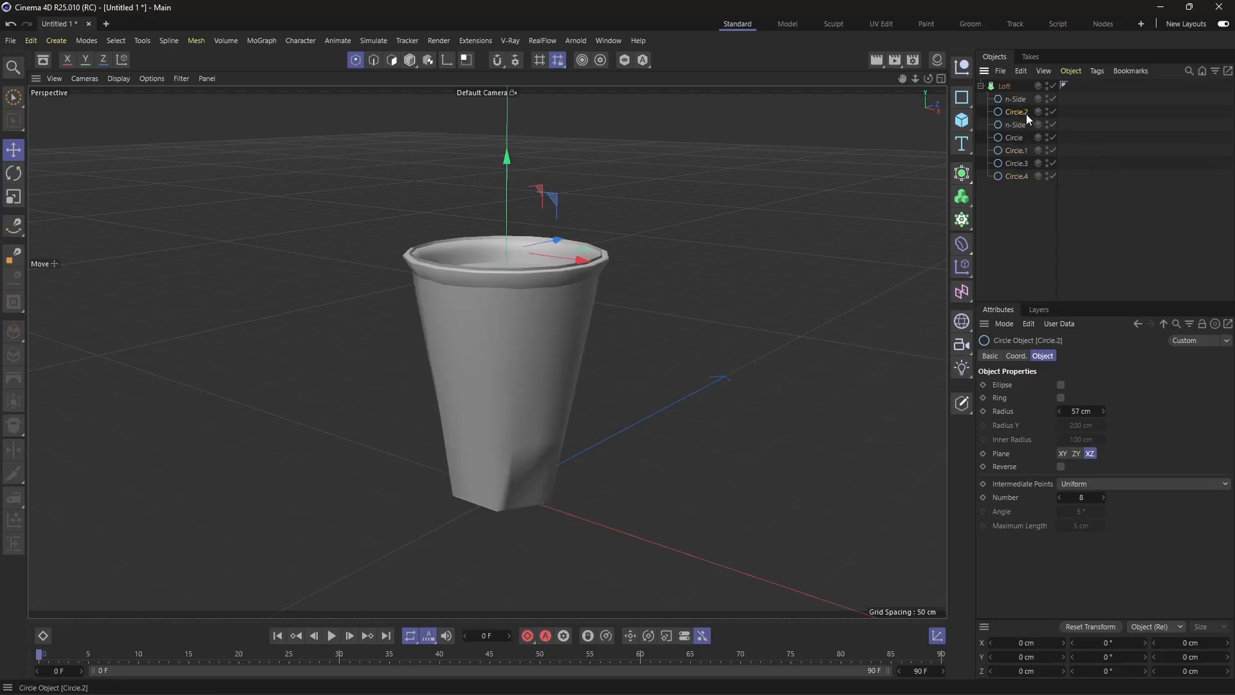
# Step: Delete the Loft with all its splines and add a Sweep generator to the empty scene
pyautogui.click(1007, 87)
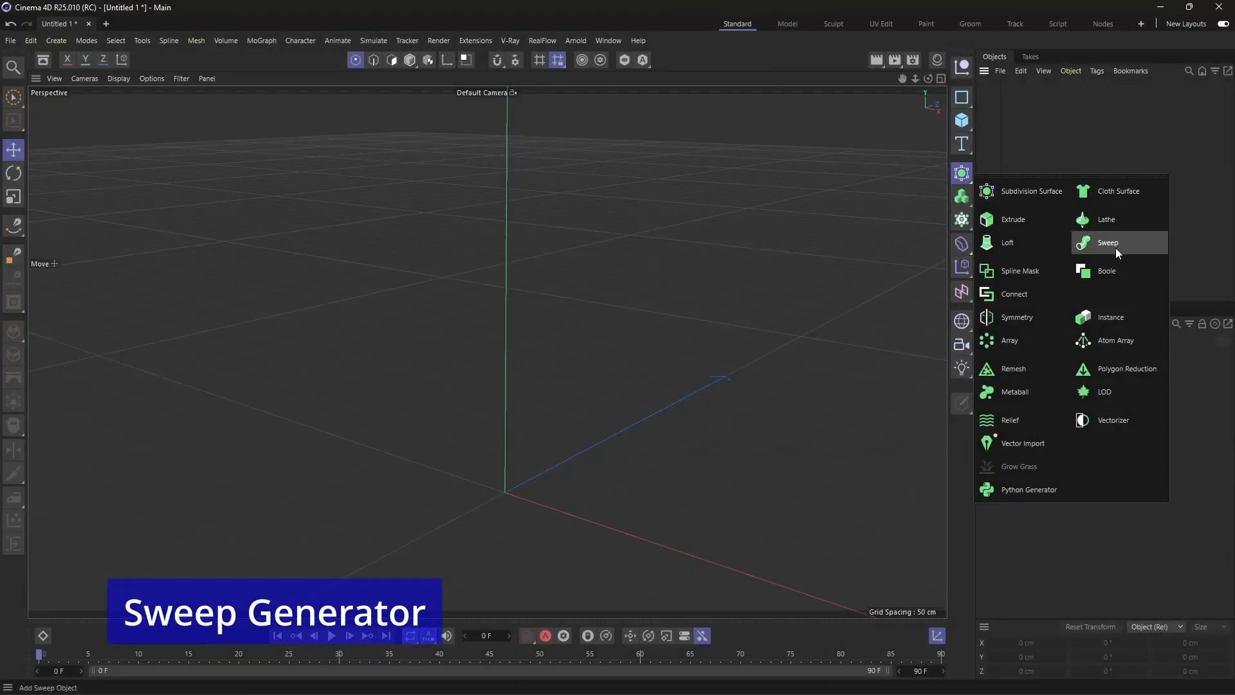
pyautogui.click(1117, 243)
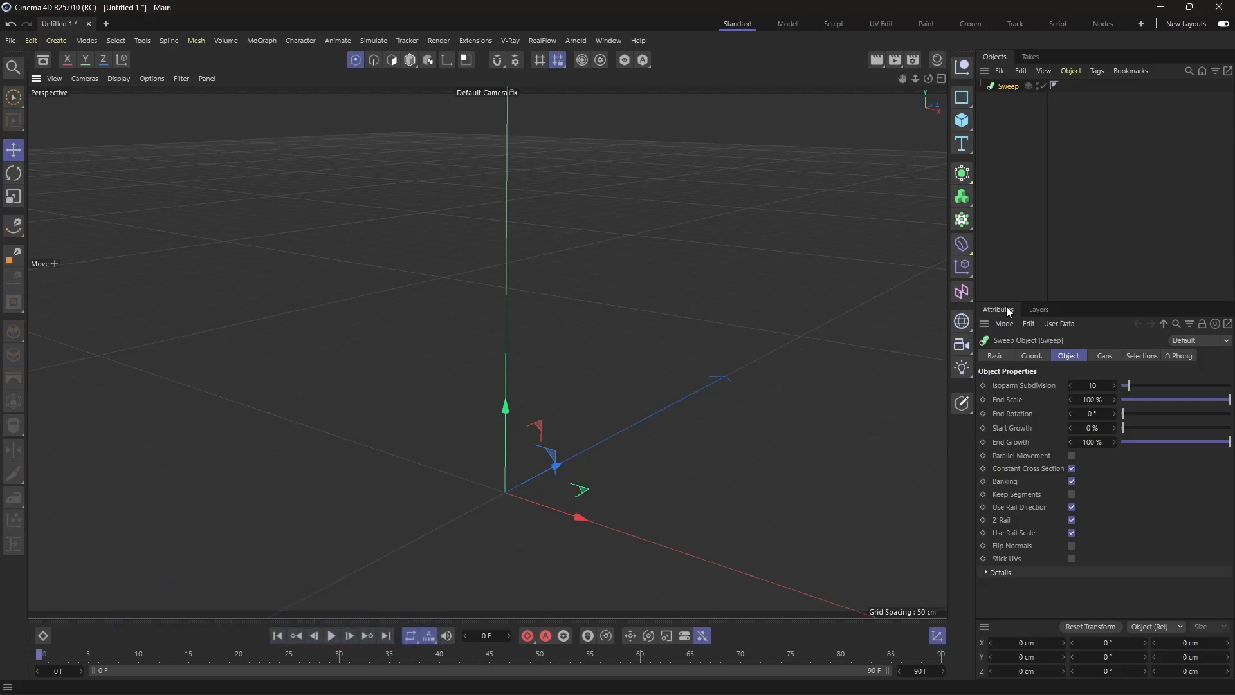
pyautogui.scroll(-3, 518, 242)
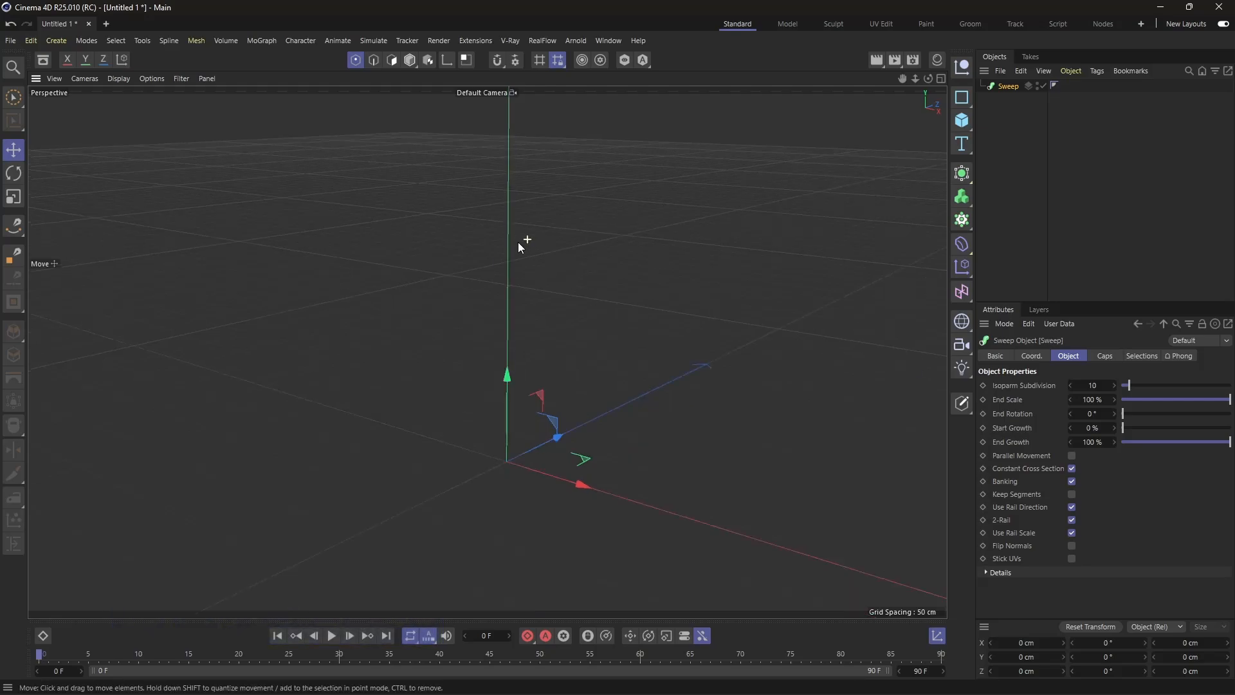
pyautogui.scroll(2, 559, 411)
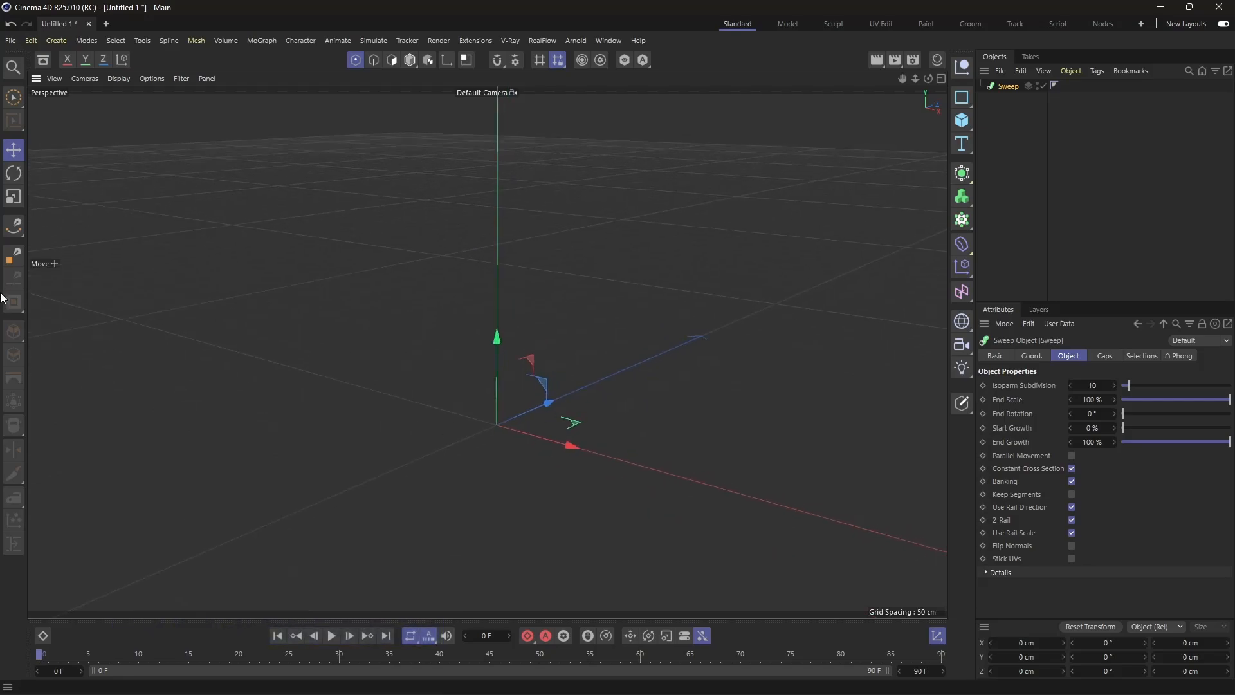
# Step: Draw an S-shaped, three-point Bezier path through the scene centre with the Spline Pen, and leave the tool
pyautogui.click(13, 225)
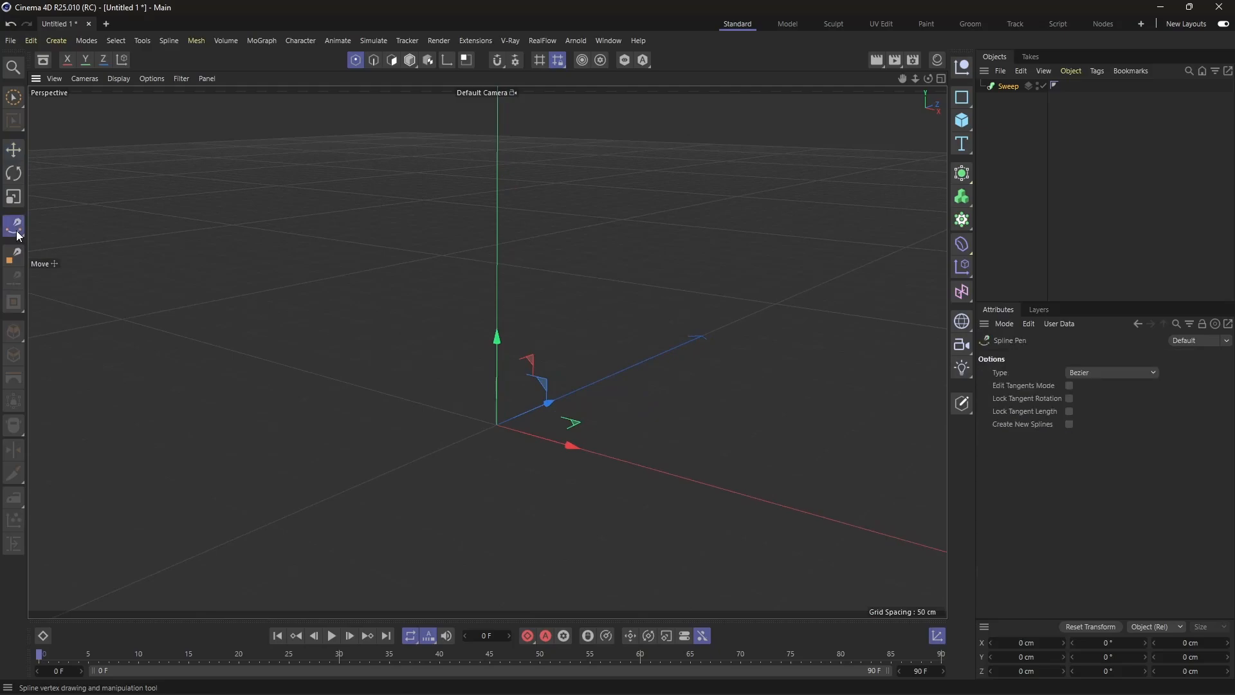
pyautogui.click(399, 469)
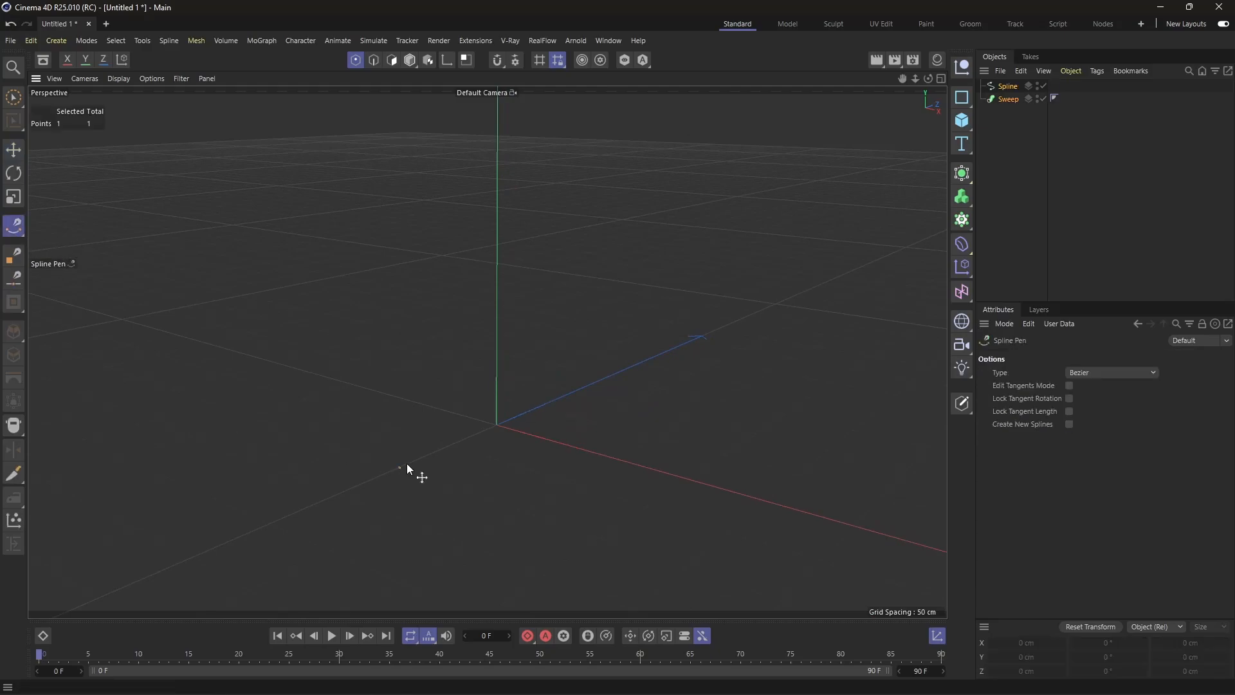
pyautogui.moveTo(567, 358); pyautogui.dragTo(656, 373)
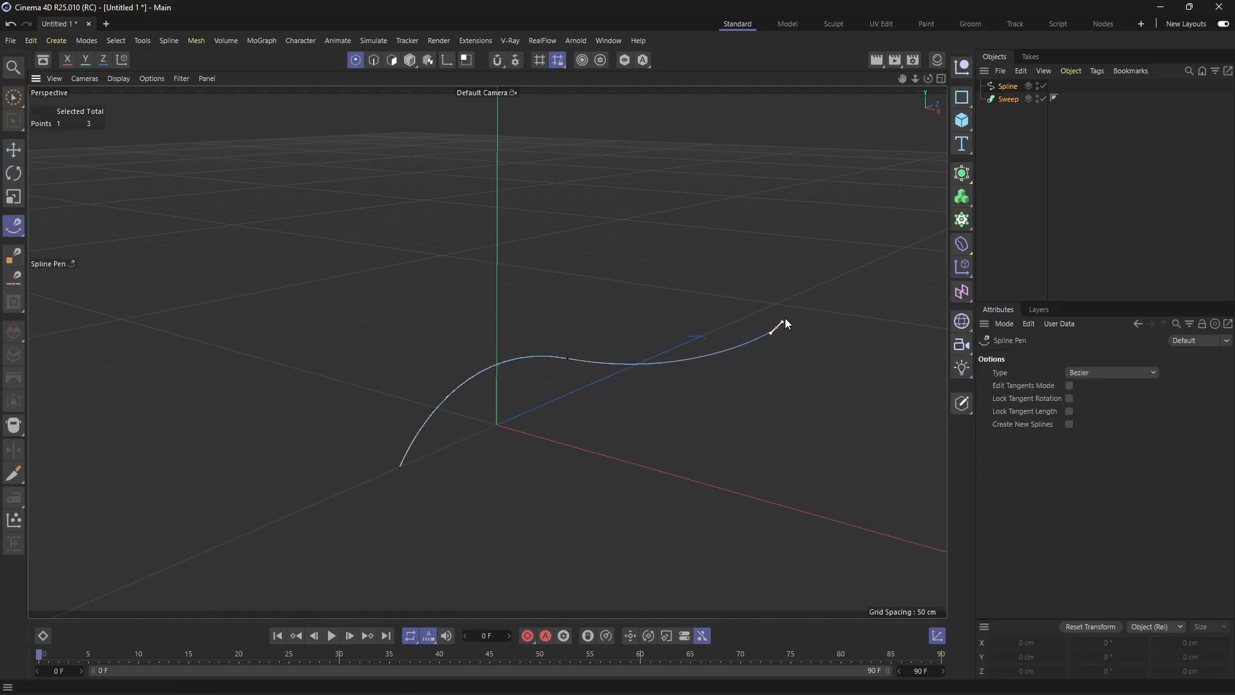
pyautogui.moveTo(777, 327); pyautogui.dragTo(809, 282)
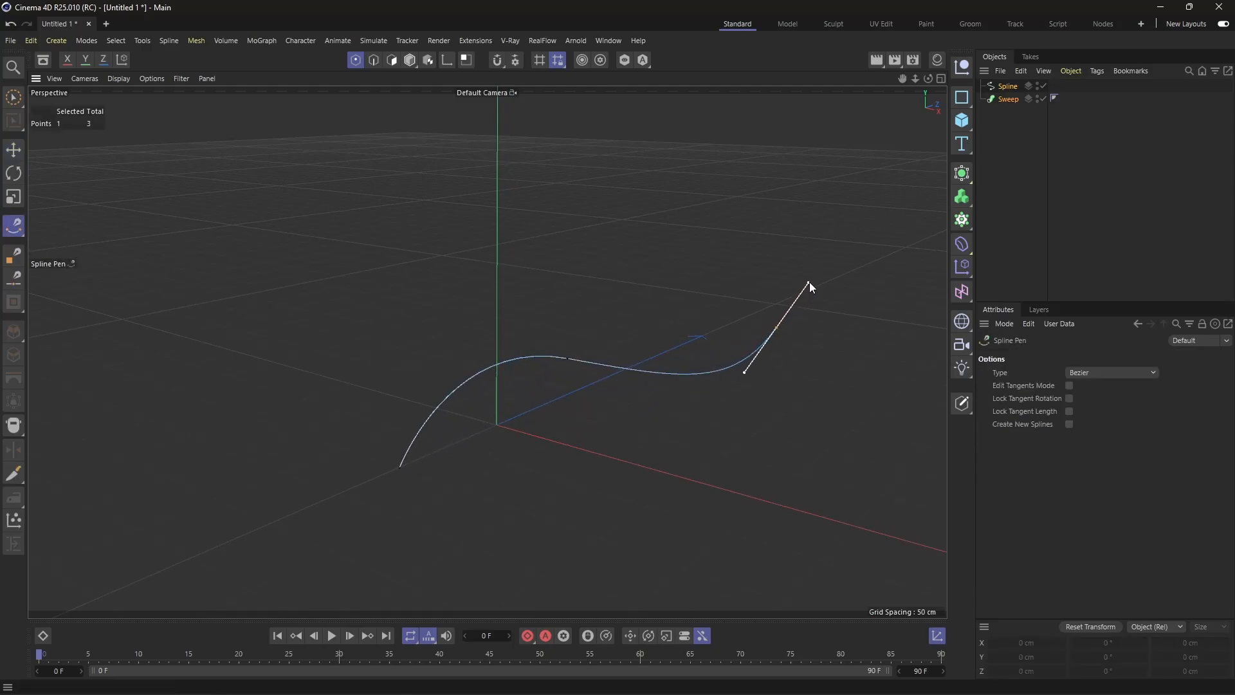
pyautogui.click(10, 98)
pyautogui.scroll(-2, 409, 331)
pyautogui.click(529, 421)
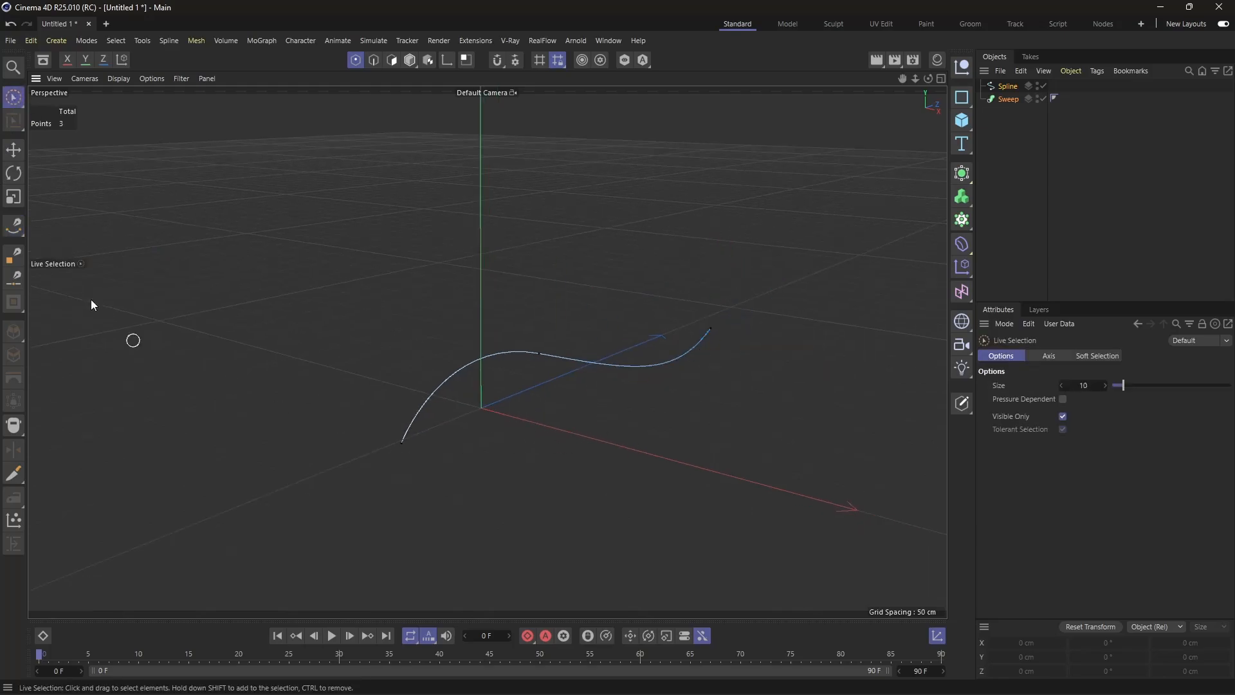
# Step: Add a Circle spline with a 17 cm radius and nest it above the drawn spline under the Sweep
pyautogui.click(411, 61)
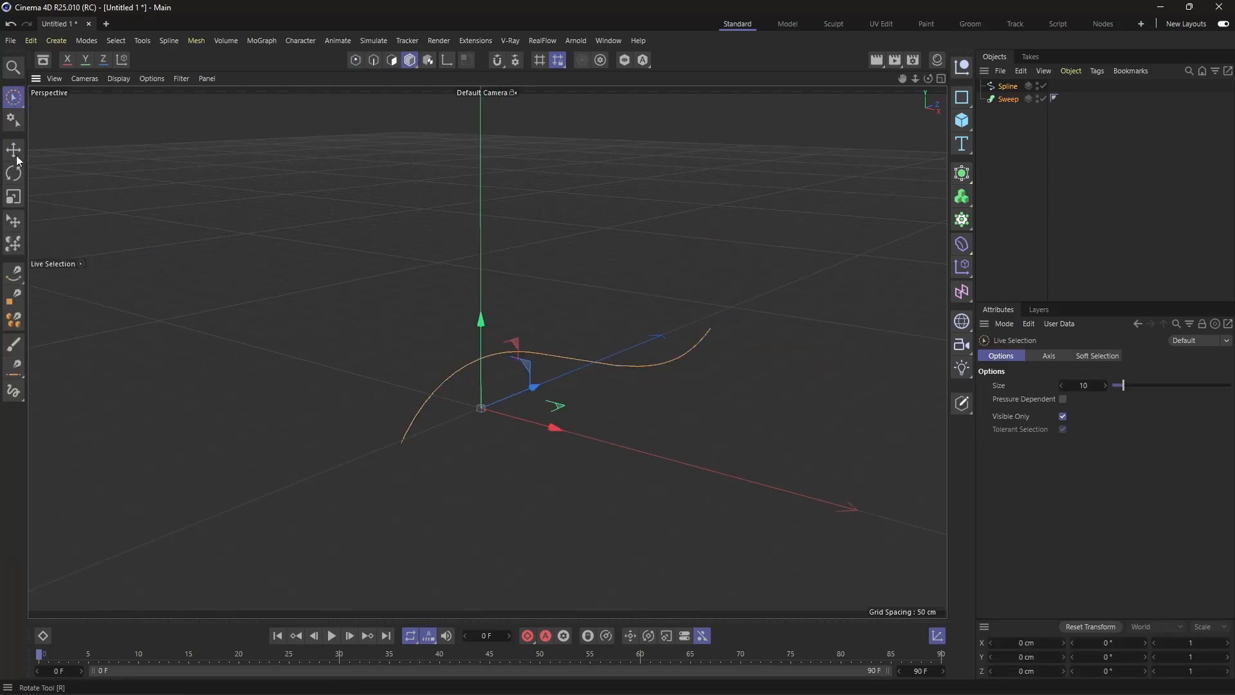
pyautogui.press('e')
pyautogui.click(963, 98)
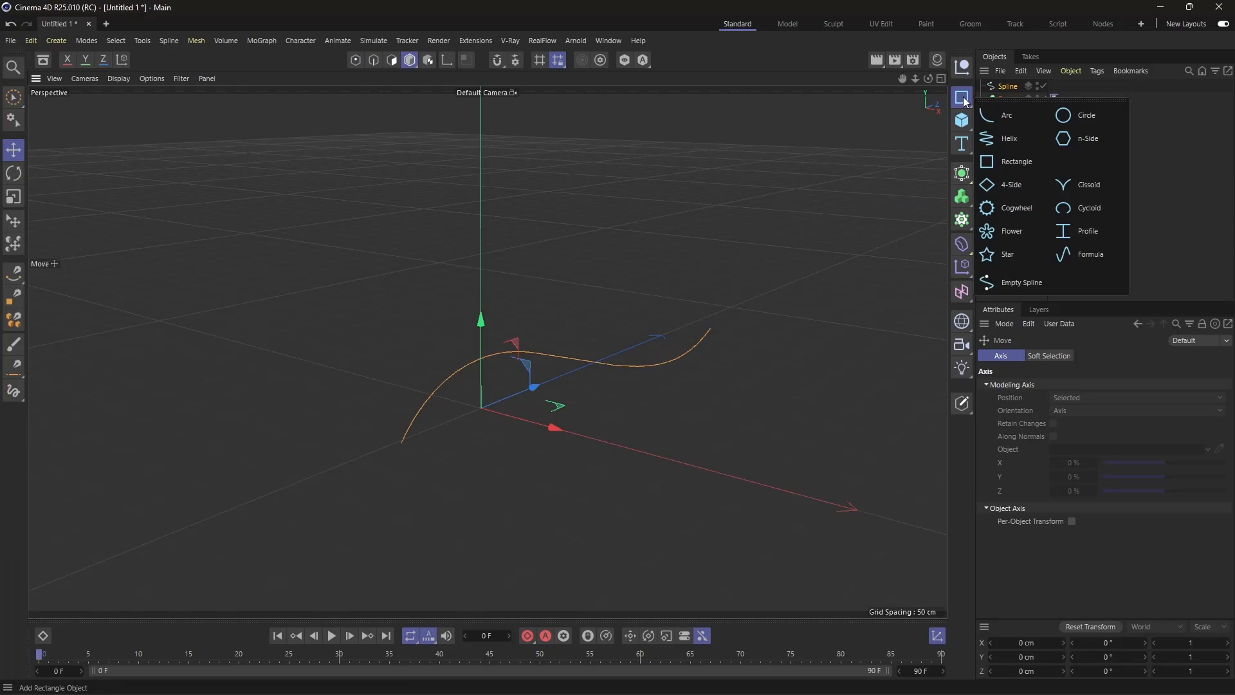
pyautogui.click(1065, 115)
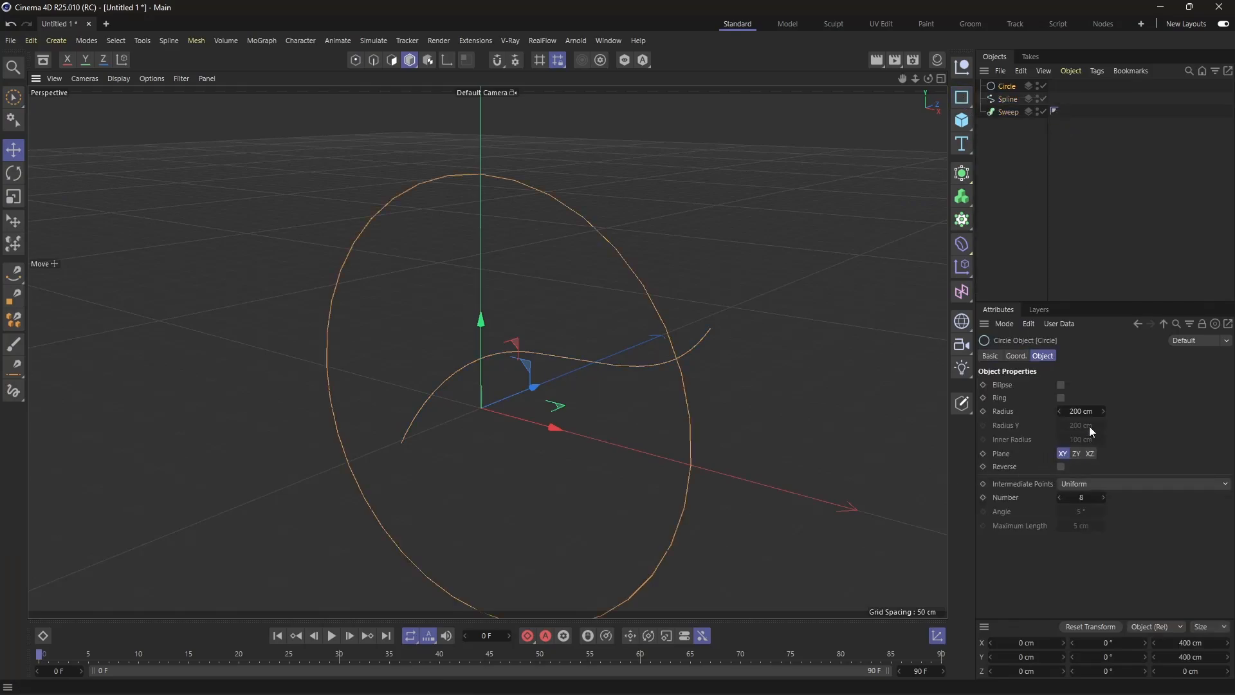
pyautogui.moveTo(1103, 411); pyautogui.dragTo(1017, 412)
pyautogui.click(1009, 137)
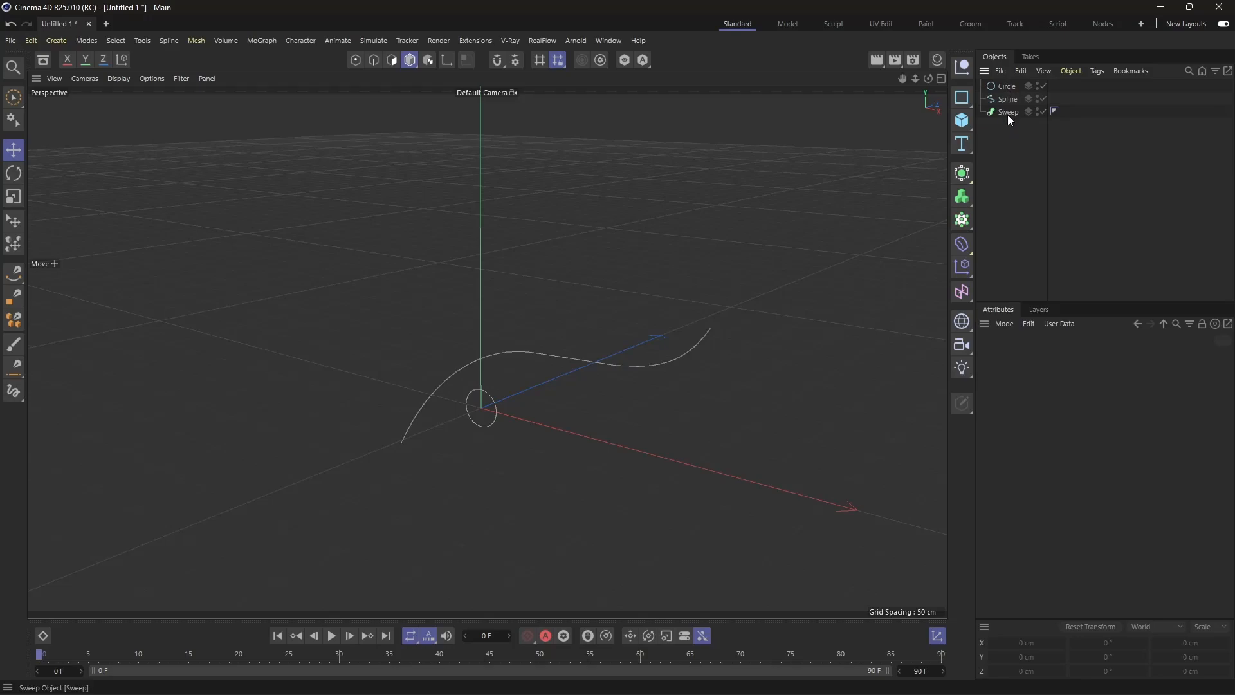
pyautogui.moveTo(1009, 110); pyautogui.dragTo(1010, 105)
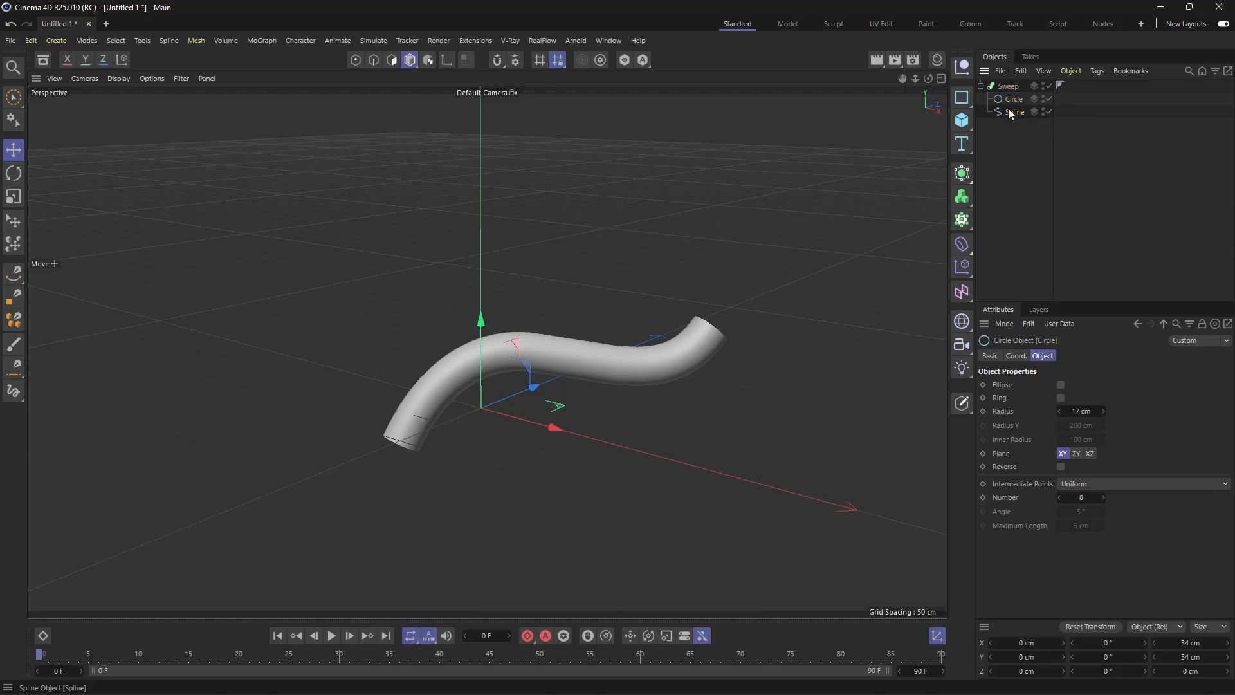
# Step: Try placing the Spline above the Circle in the Sweep's hierarchy, and return the Circle to first place
pyautogui.moveTo(1012, 96); pyautogui.dragTo(1009, 98)
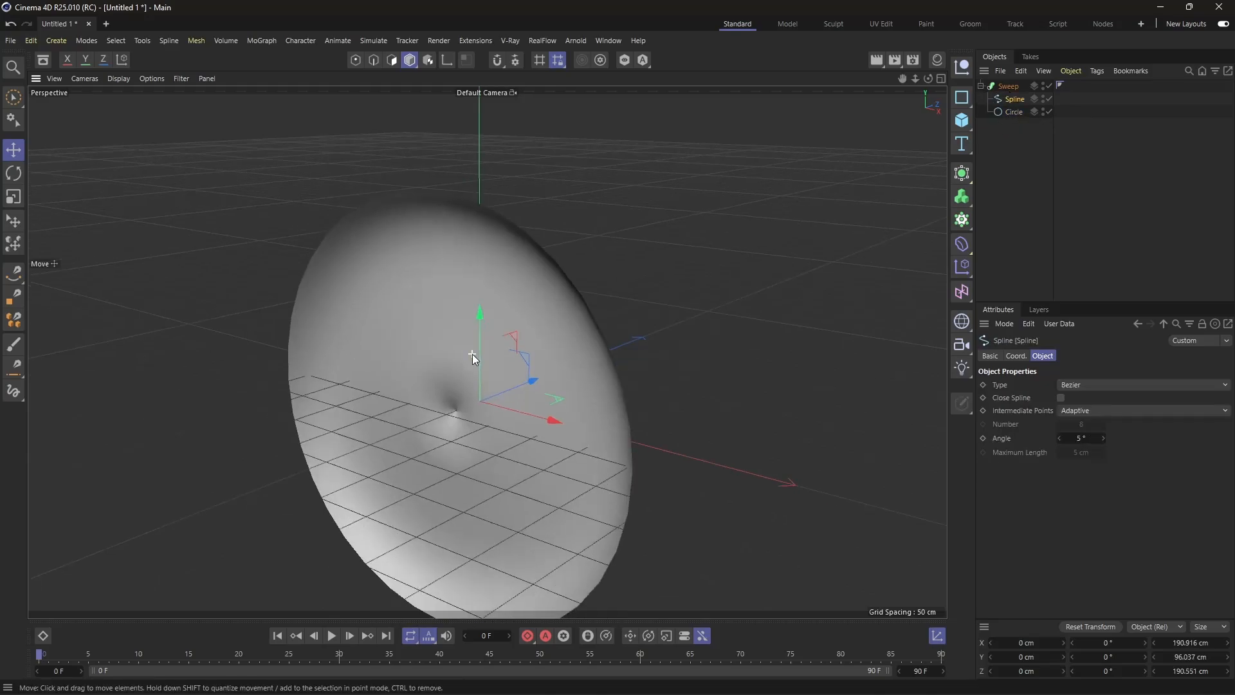
pyautogui.keyDown('alt'); pyautogui.moveTo(487, 352); pyautogui.dragTo(1009, 208); pyautogui.keyUp('alt')
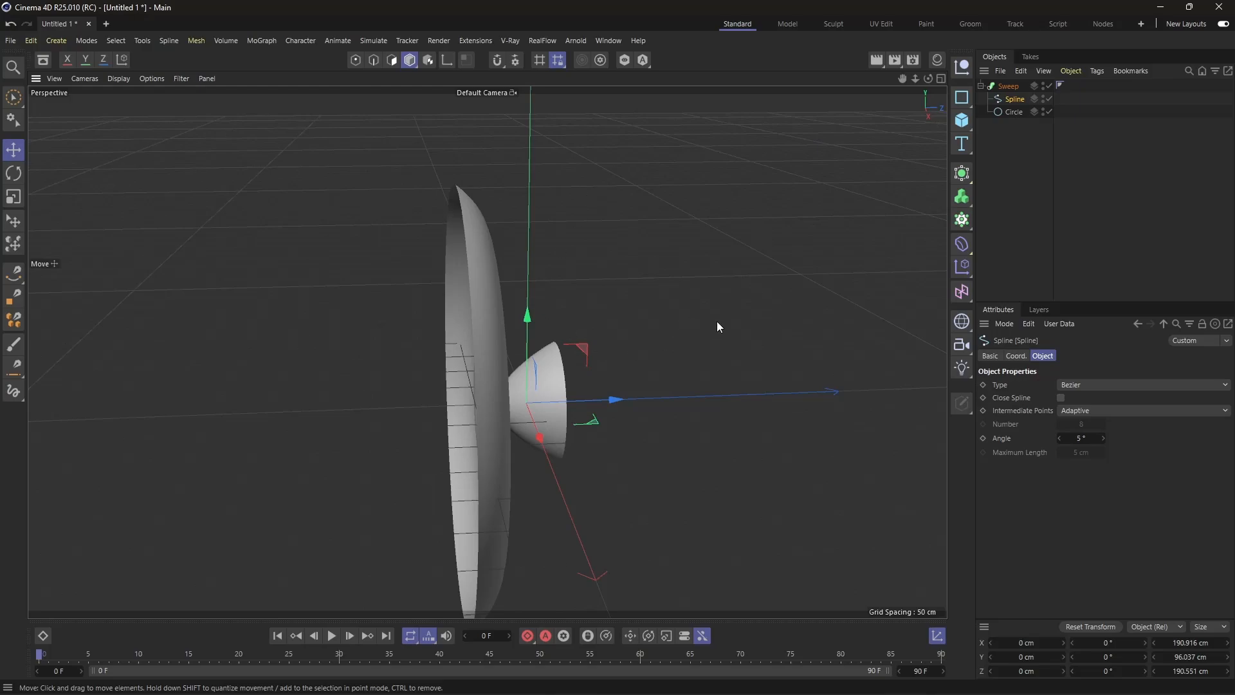
pyautogui.moveTo(1015, 95); pyautogui.dragTo(1013, 96)
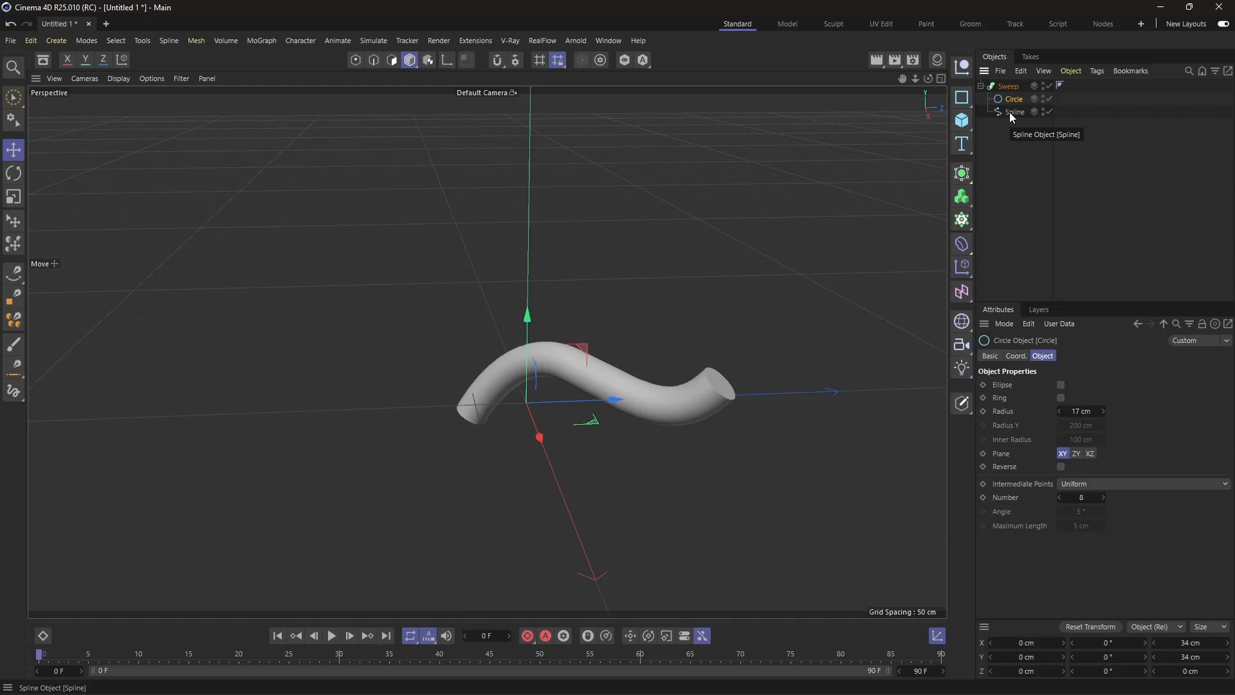
pyautogui.scroll(4, 684, 425)
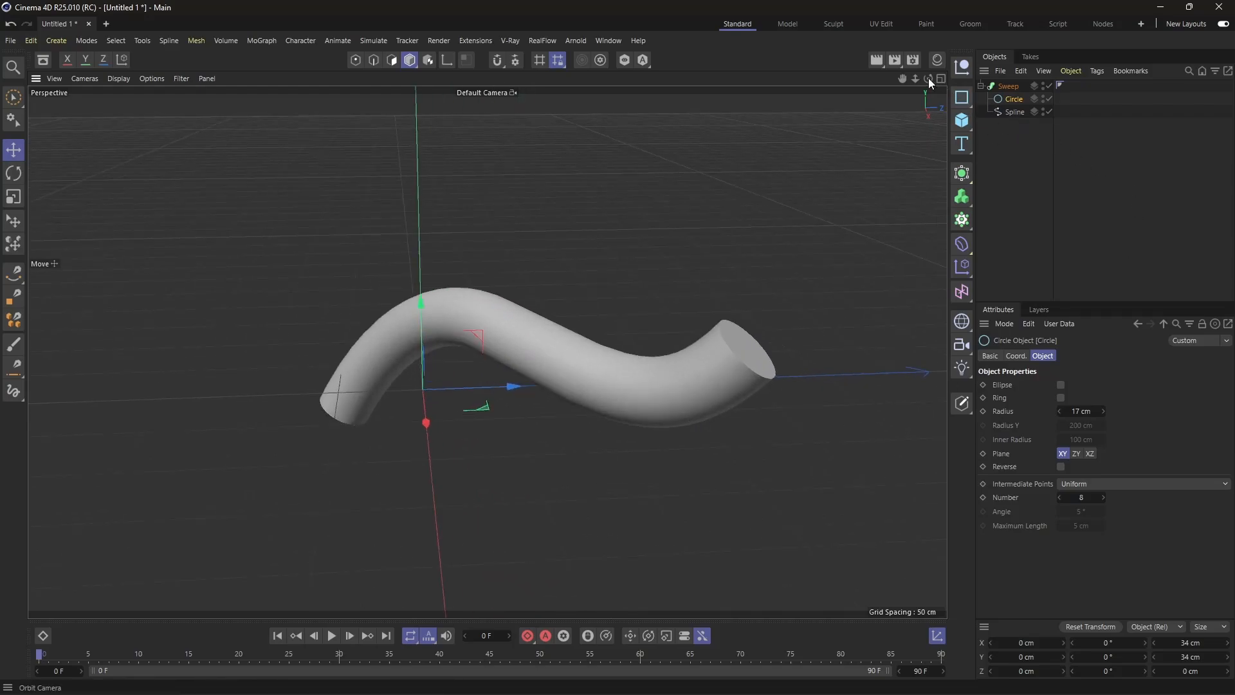
pyautogui.moveTo(928, 78); pyautogui.dragTo(870, 82)
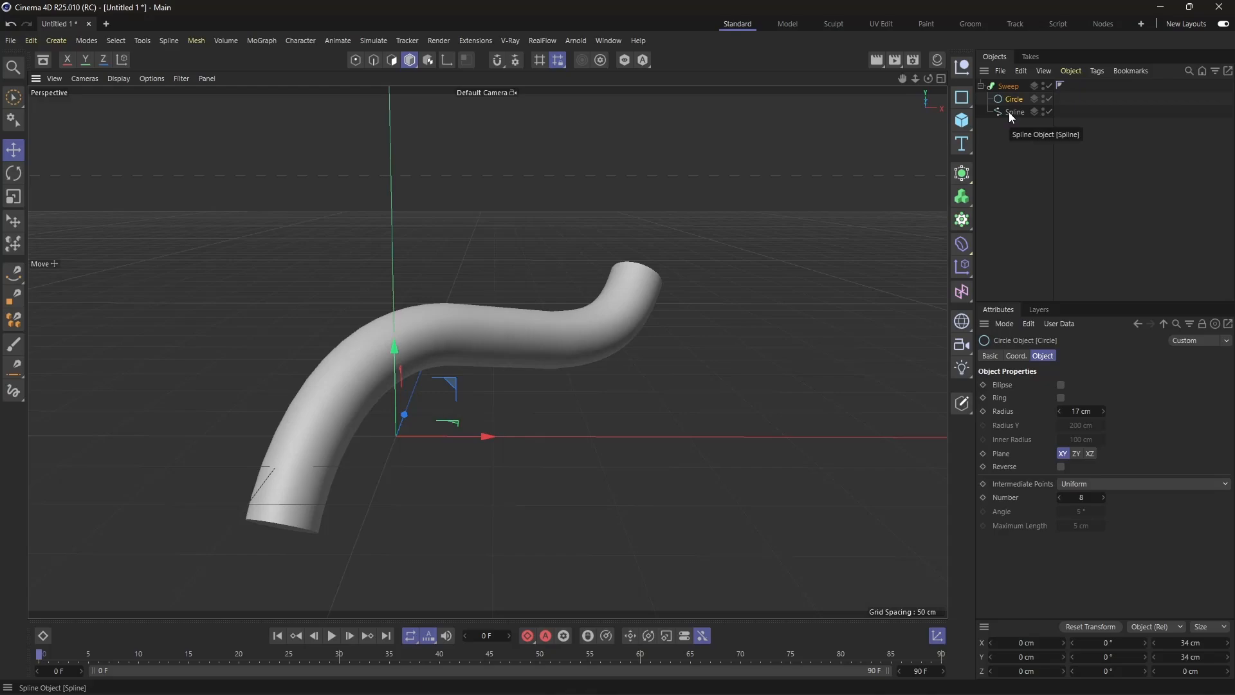
pyautogui.scroll(-1, 745, 275)
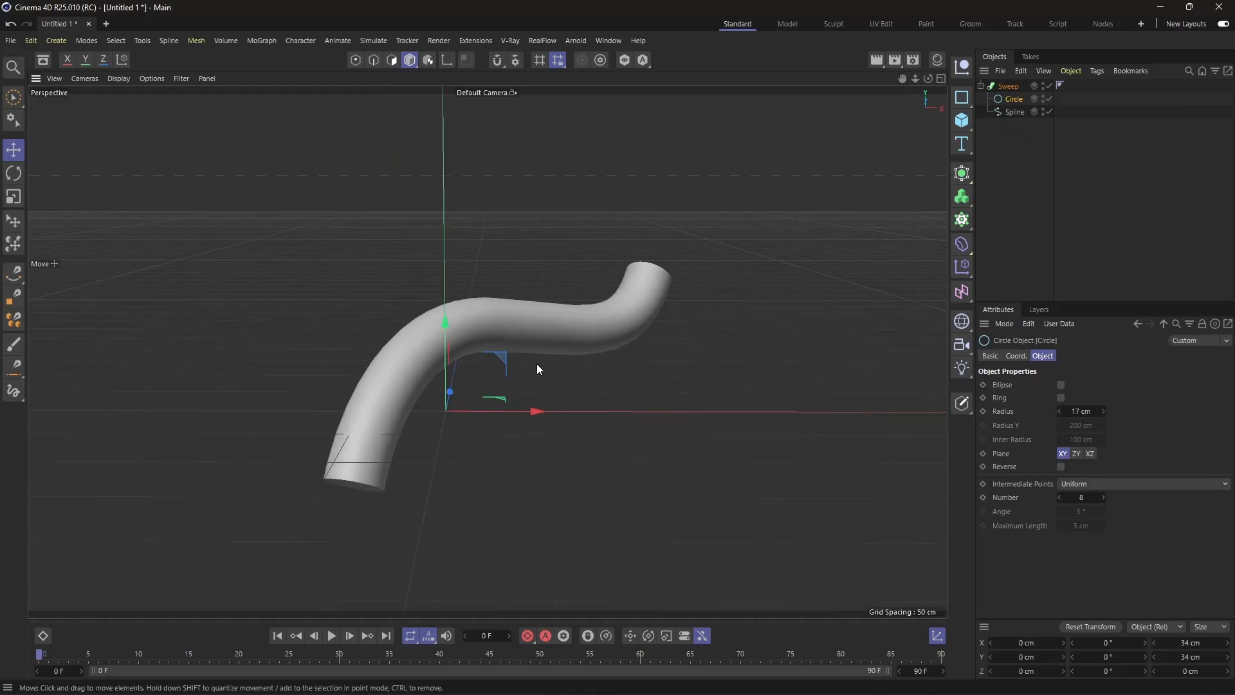
pyautogui.moveTo(928, 78); pyautogui.dragTo(453, 406)
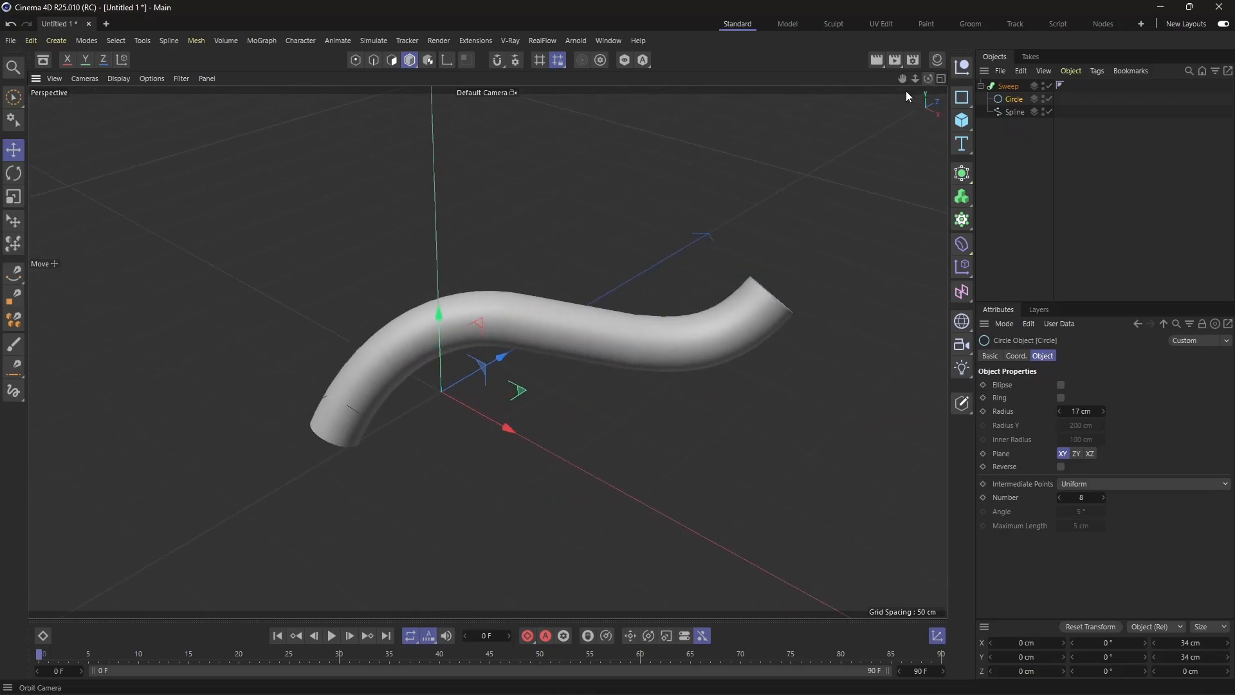
# Step: Delete the Circle and the drawn Spline from the Sweep, and add a Helix spline to the scene
pyautogui.moveTo(1003, 144); pyautogui.dragTo(1021, 97)
pyautogui.press('Delete')
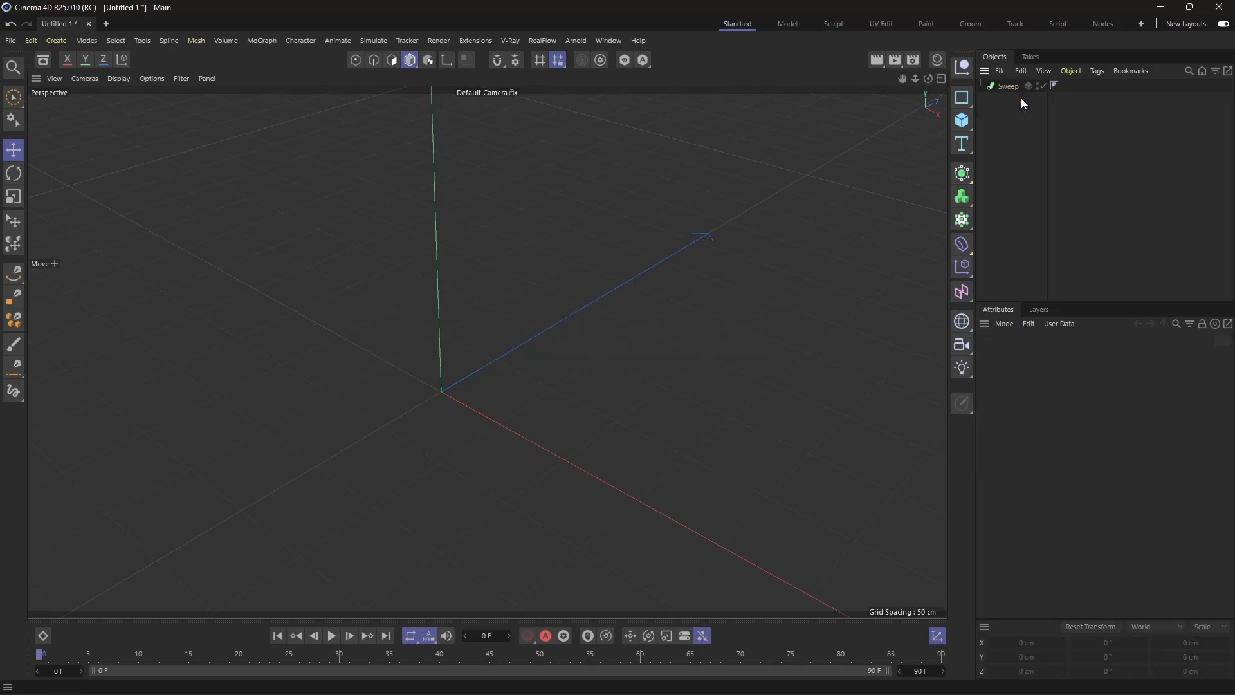
pyautogui.click(963, 101)
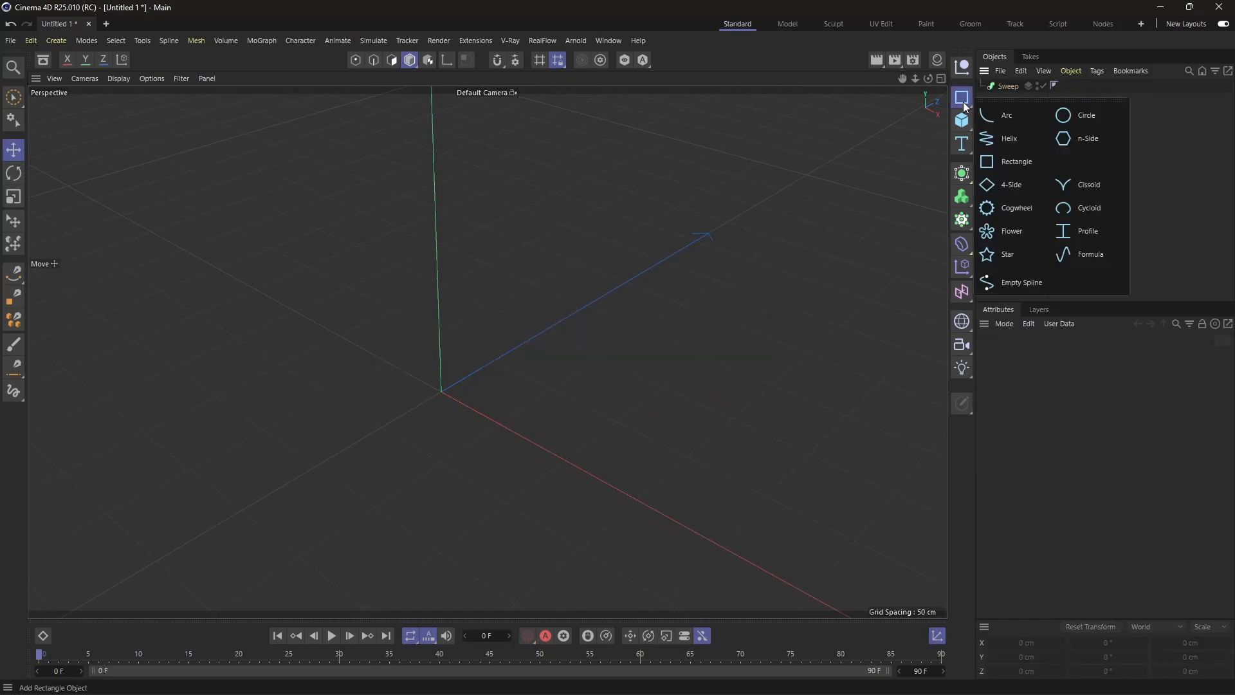
pyautogui.click(1008, 136)
pyautogui.scroll(-2, 578, 303)
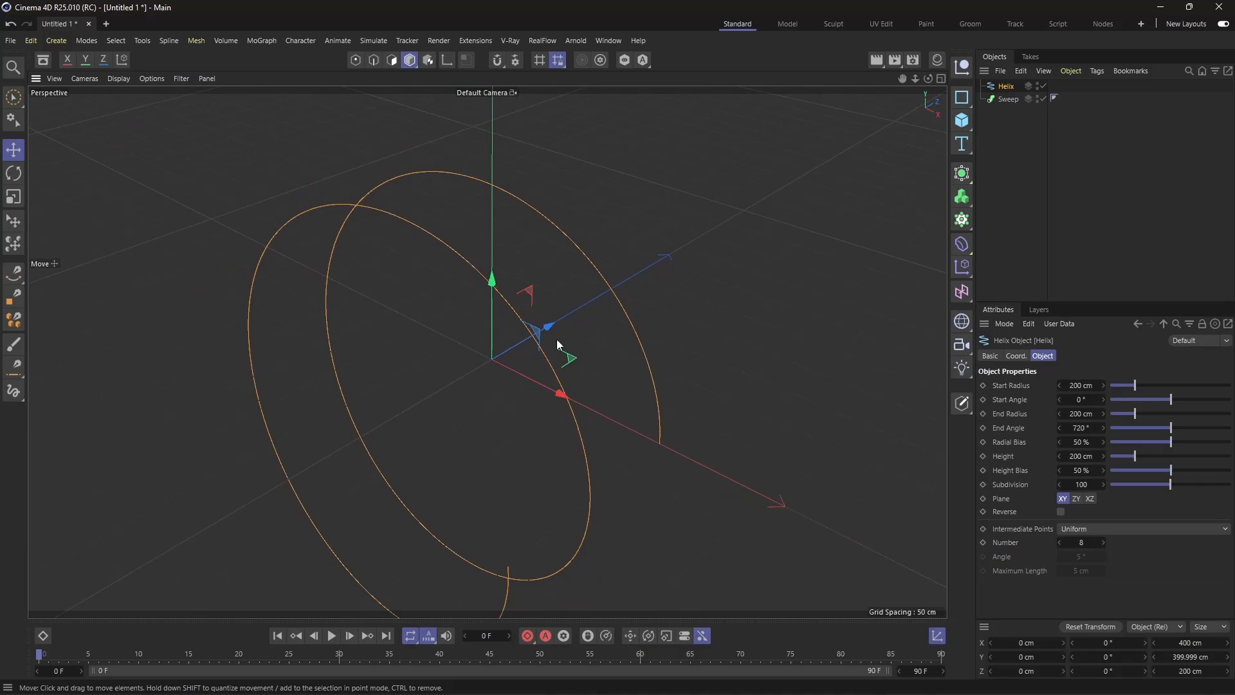
pyautogui.moveTo(928, 78); pyautogui.dragTo(920, 79)
pyautogui.keyDown('alt'); pyautogui.moveTo(487, 352); pyautogui.dragTo(474, 299); pyautogui.keyUp('alt')
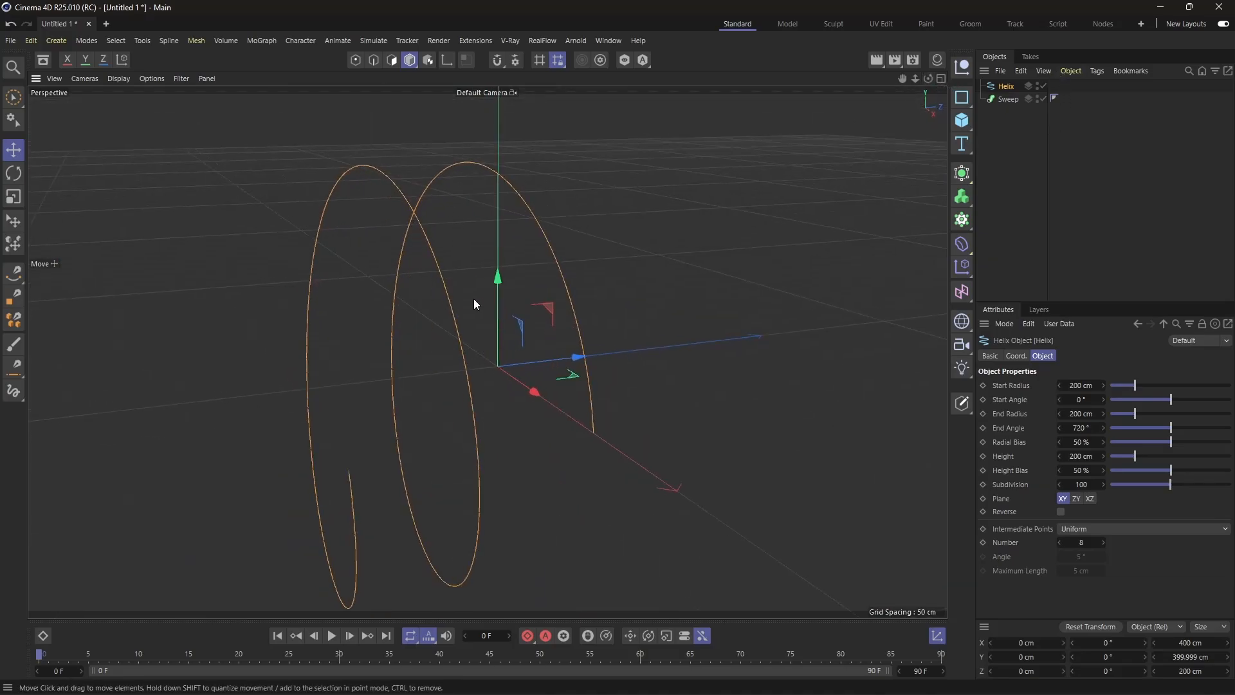
# Step: Add a Flower spline with an 11 cm inner and 23 cm outer radius, and nest it above the Helix in the Sweep
pyautogui.click(963, 98)
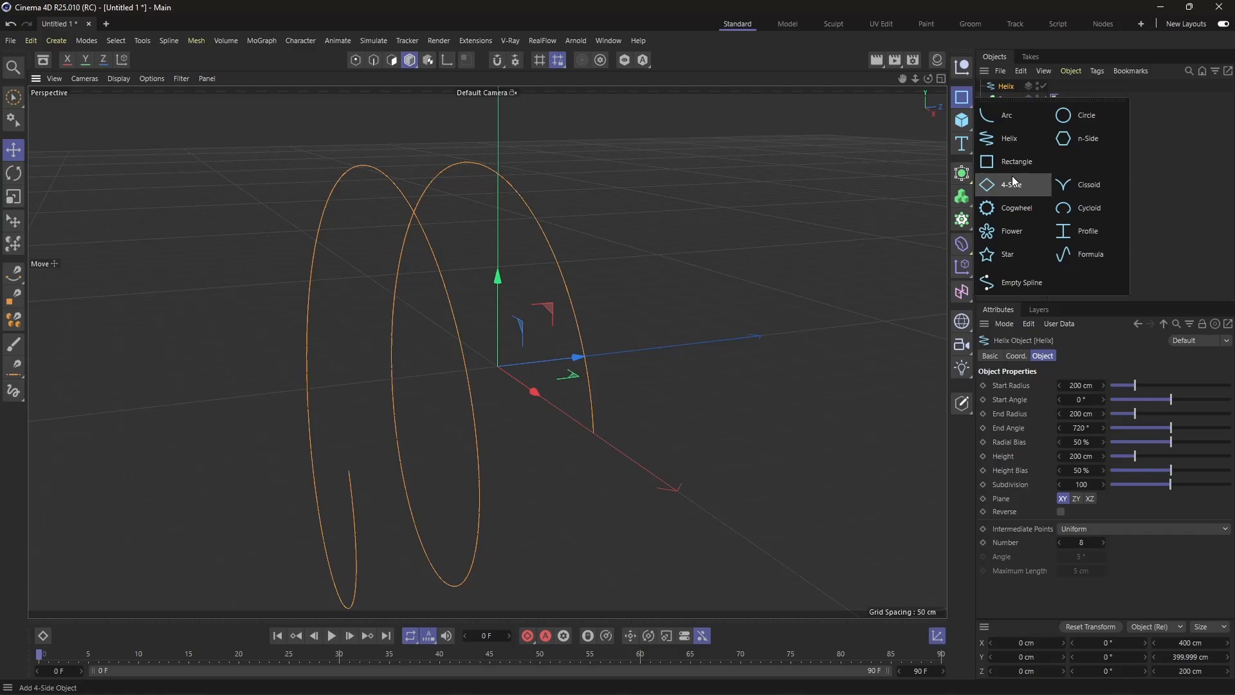
pyautogui.click(1020, 229)
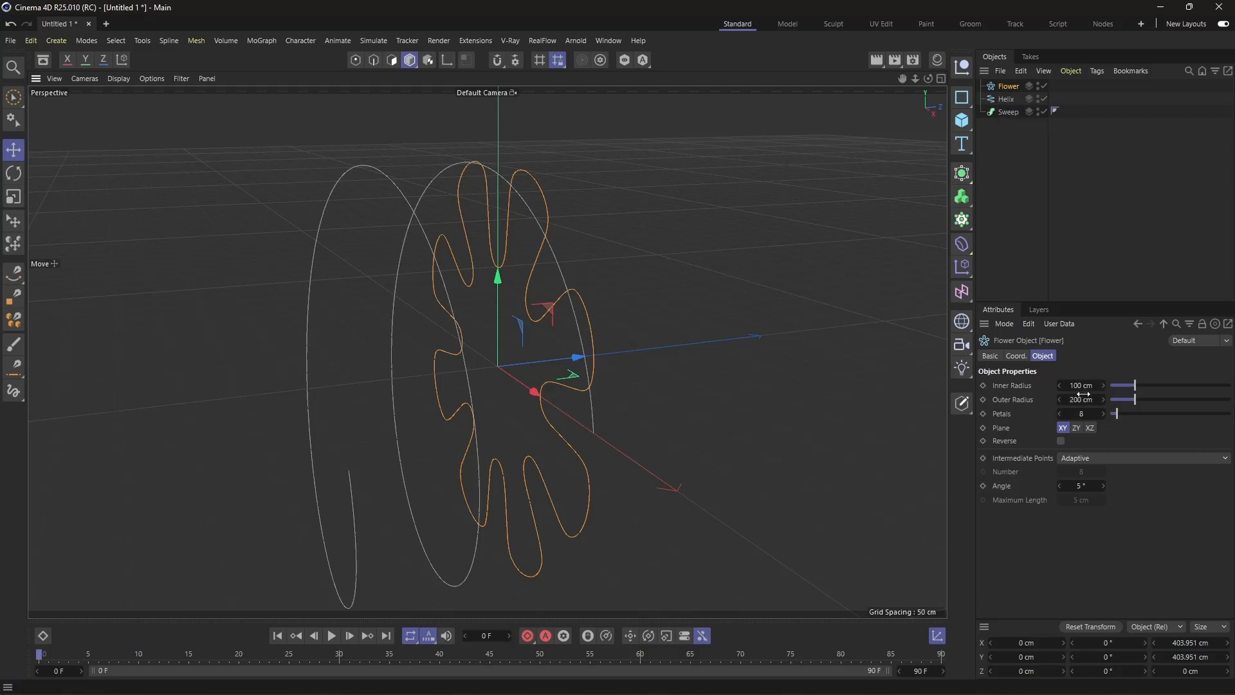
pyautogui.moveTo(1085, 387)
pyautogui.mouseDown()
pyautogui.moveTo(1066, 387)
pyautogui.moveTo(1074, 400)
pyautogui.moveTo(1079, 385)
pyautogui.moveTo(1069, 385)
pyautogui.moveTo(1079, 399)
pyautogui.moveTo(1067, 385)
pyautogui.mouseUp()
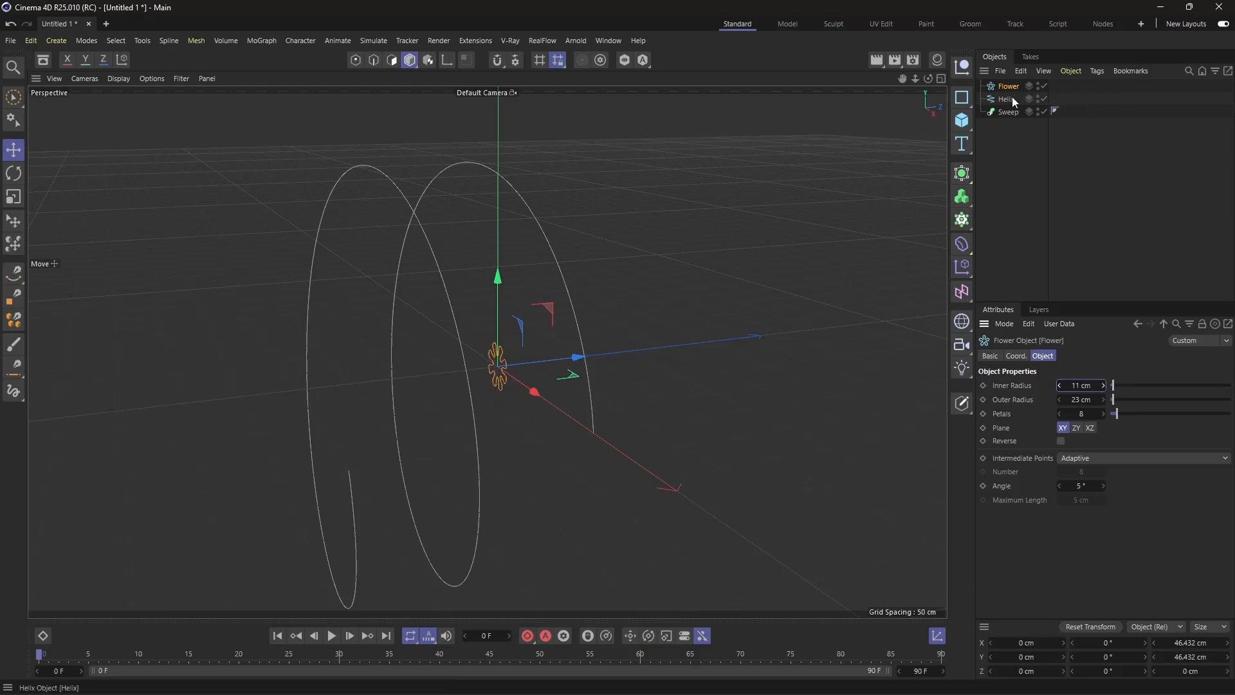
pyautogui.moveTo(1007, 99); pyautogui.dragTo(1009, 102)
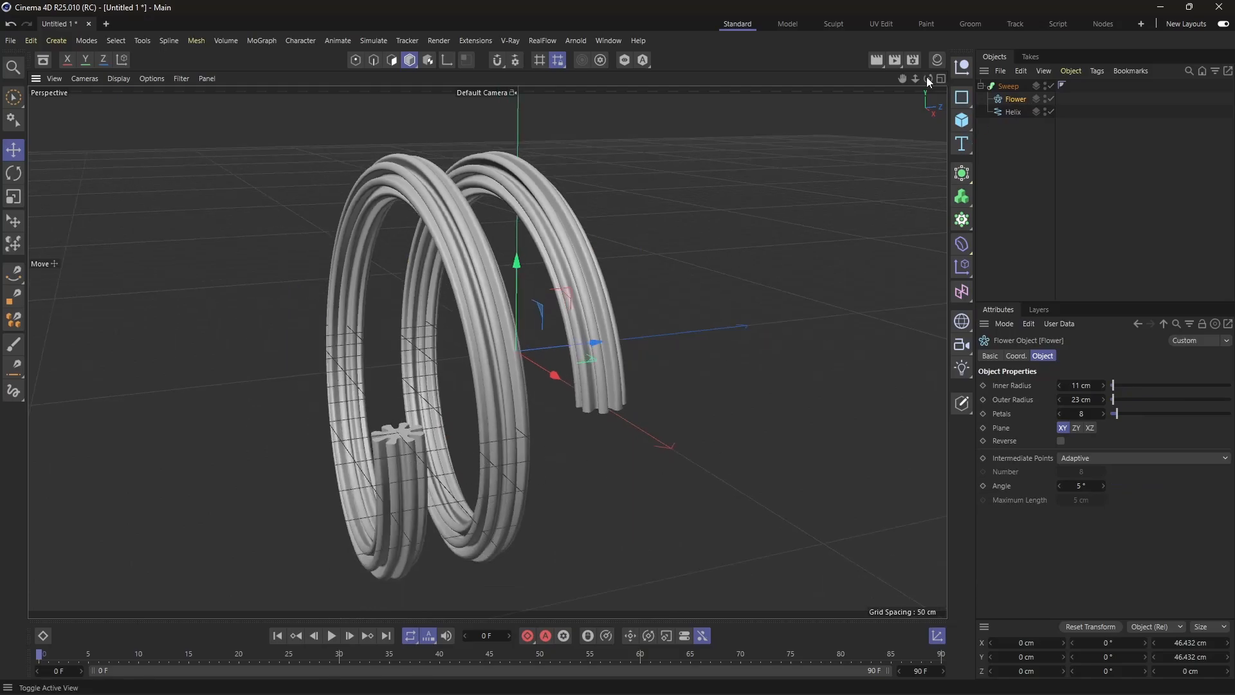
pyautogui.keyDown('alt'); pyautogui.moveTo(473, 441); pyautogui.dragTo(474, 445); pyautogui.keyUp('alt')
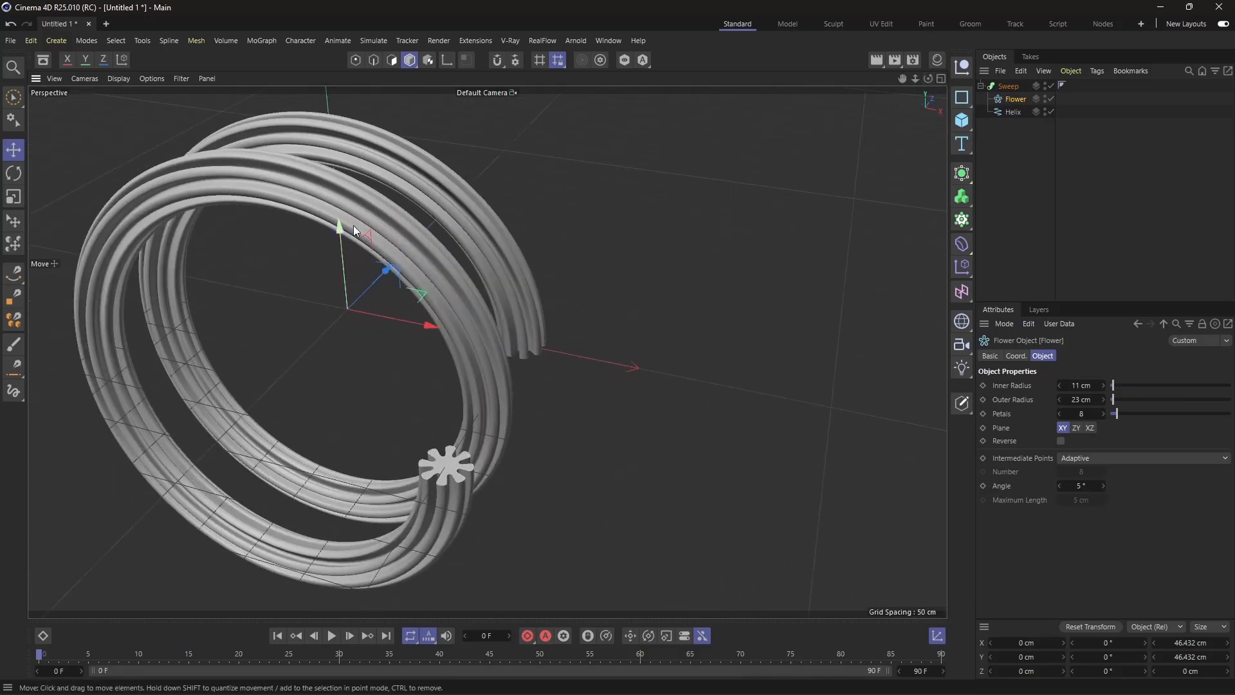
pyautogui.click(1017, 112)
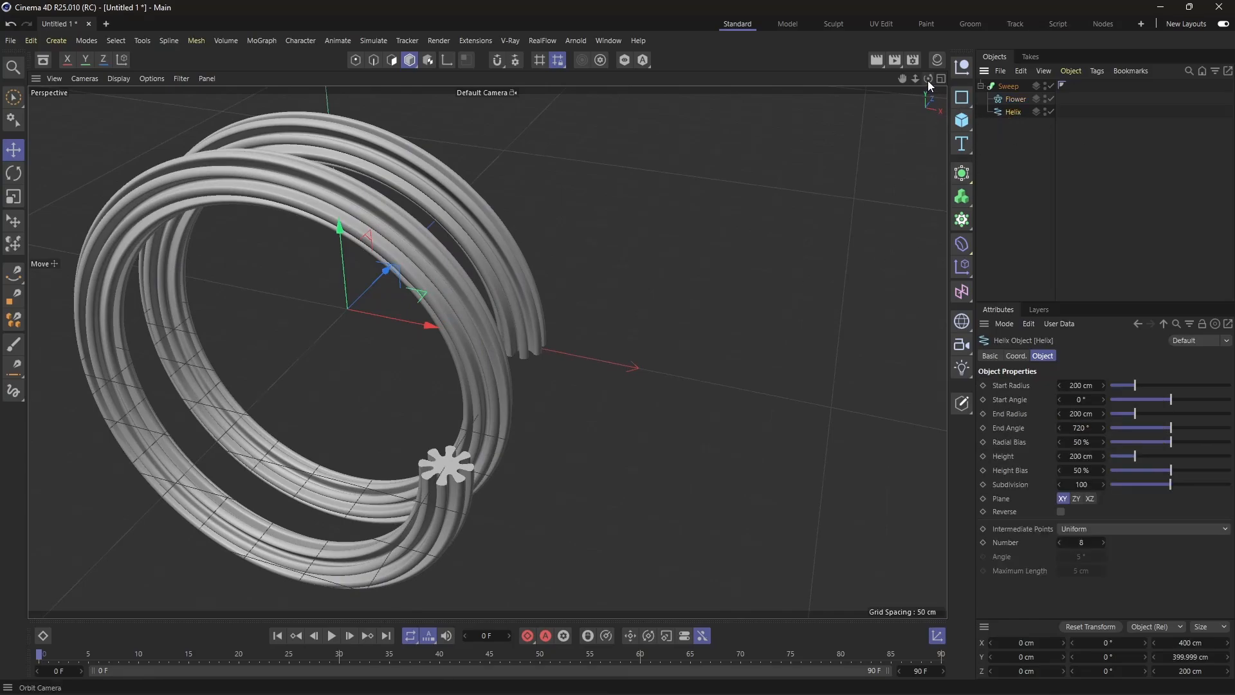
pyautogui.moveTo(927, 78)
pyautogui.mouseDown()
pyautogui.moveTo(823, 71)
pyautogui.moveTo(829, 52)
pyautogui.moveTo(928, 52)
pyautogui.moveTo(900, 71)
pyautogui.moveTo(928, 79)
pyautogui.mouseUp()
# Step: Delete the Sweep with its splines and add a Vector Import generator to the empty scene
pyautogui.click(1008, 86)
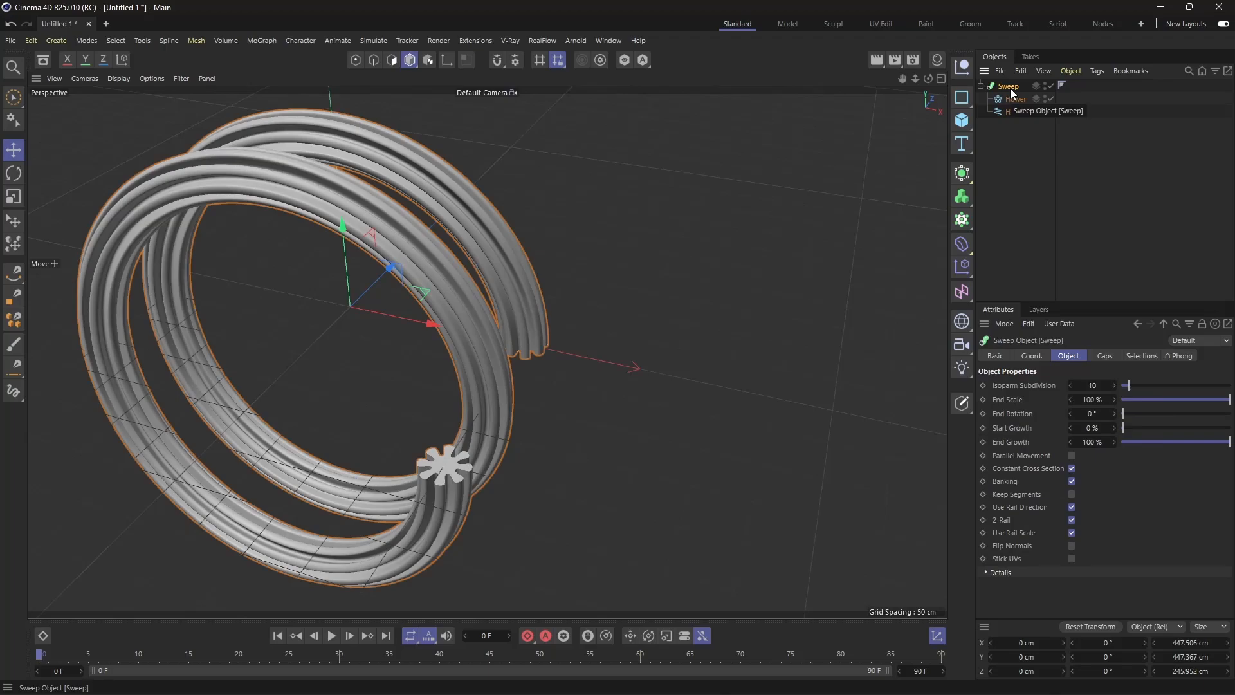
pyautogui.press('Delete')
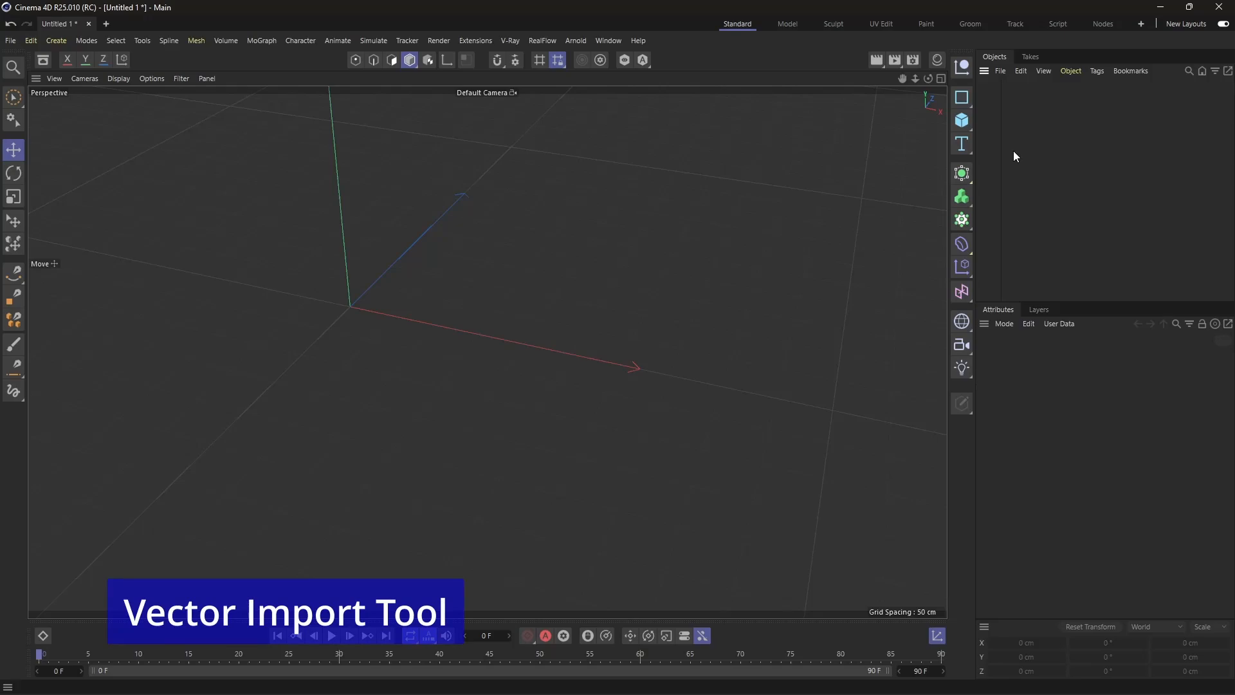
pyautogui.click(969, 178)
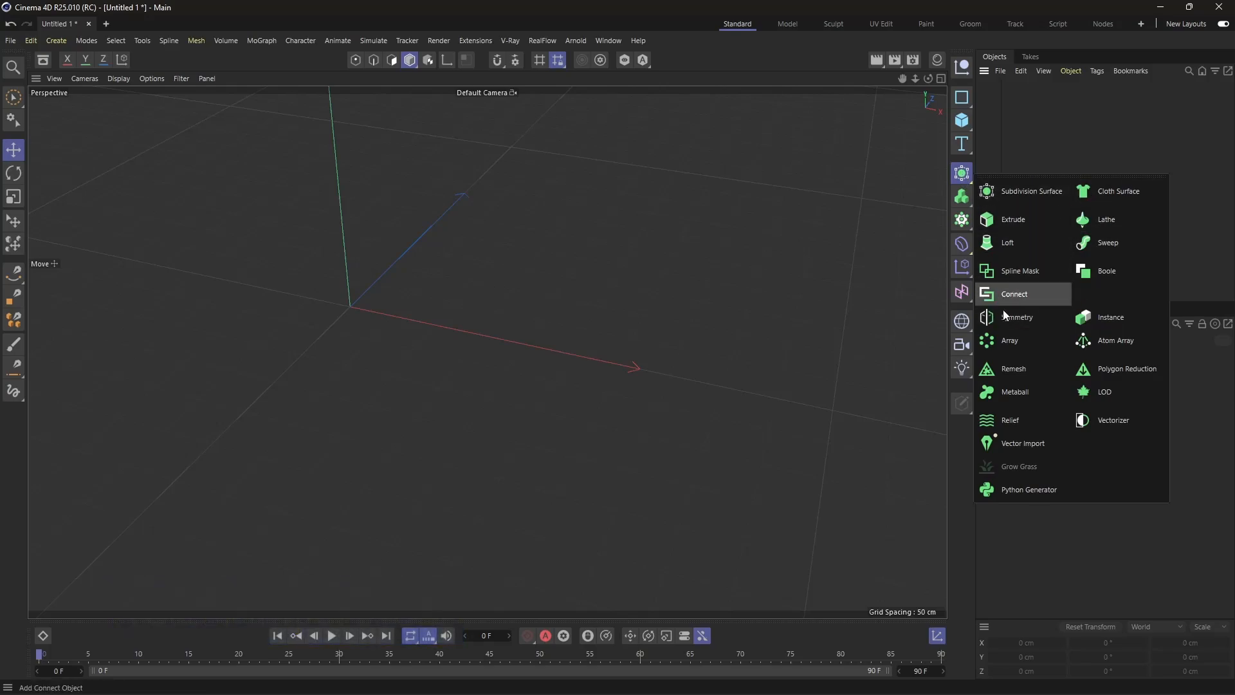
pyautogui.click(1008, 453)
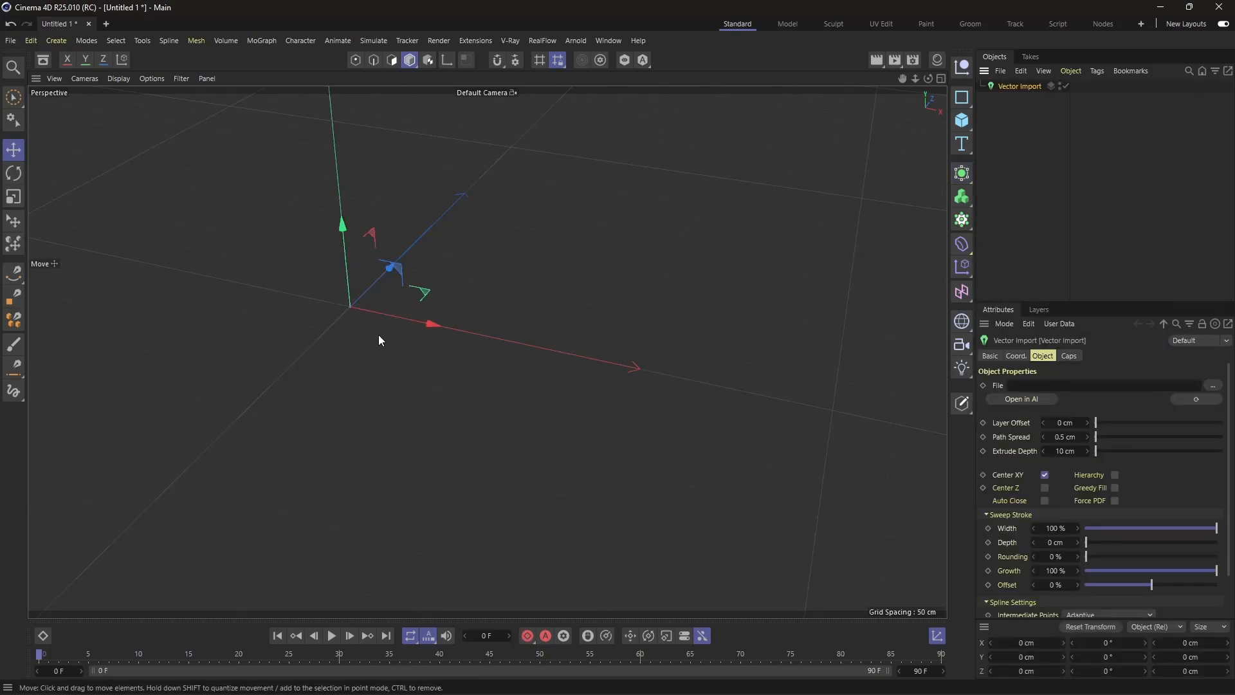
pyautogui.keyDown('alt'); pyautogui.moveTo(544, 367); pyautogui.dragTo(626, 362); pyautogui.keyUp('alt')
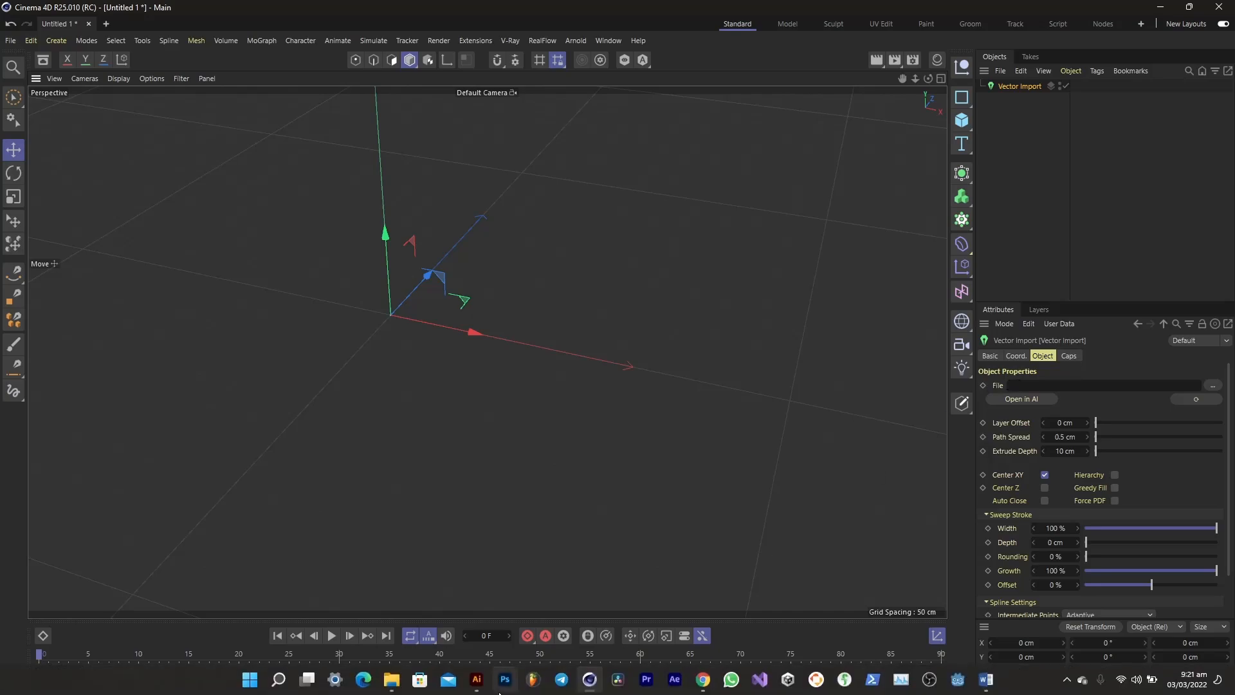
# Step: Switch to Illustrator and examine the vector shapes of the logo in Logo Spline.ai
pyautogui.click(479, 682)
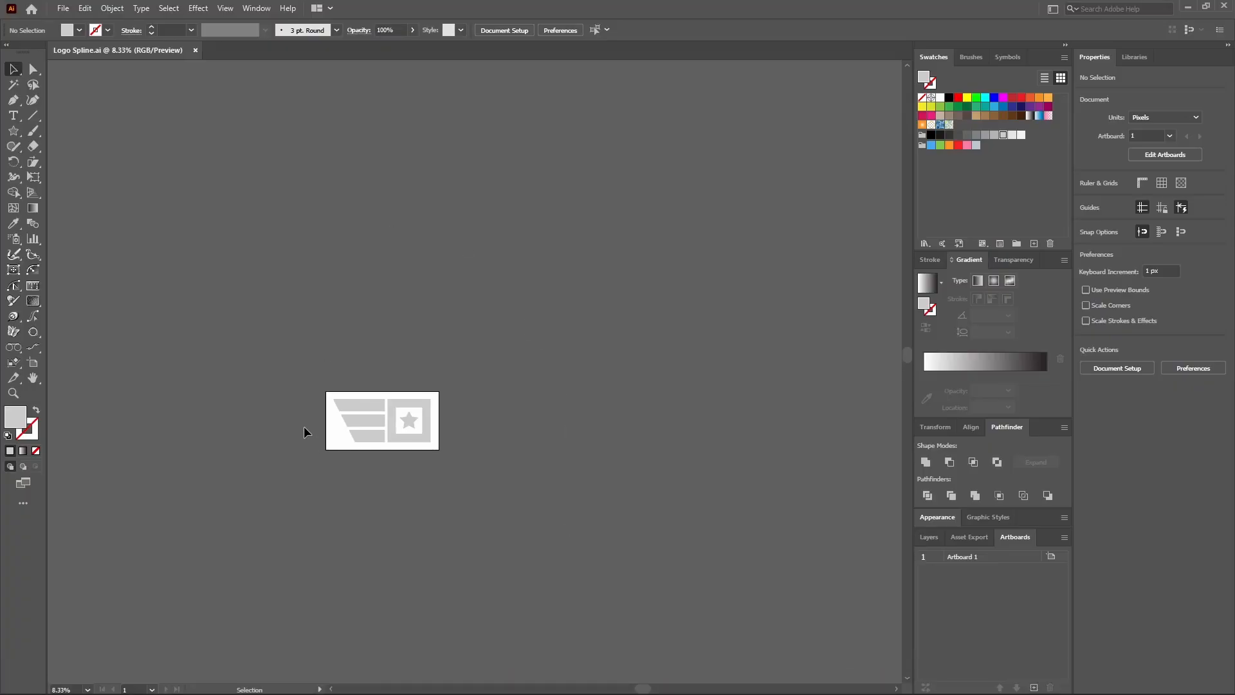
pyautogui.keyDown('alt'); pyautogui.scroll(3, 305, 425); pyautogui.keyUp('alt')
pyautogui.keyDown('alt'); pyautogui.scroll(-2, 325, 427); pyautogui.keyUp('alt')
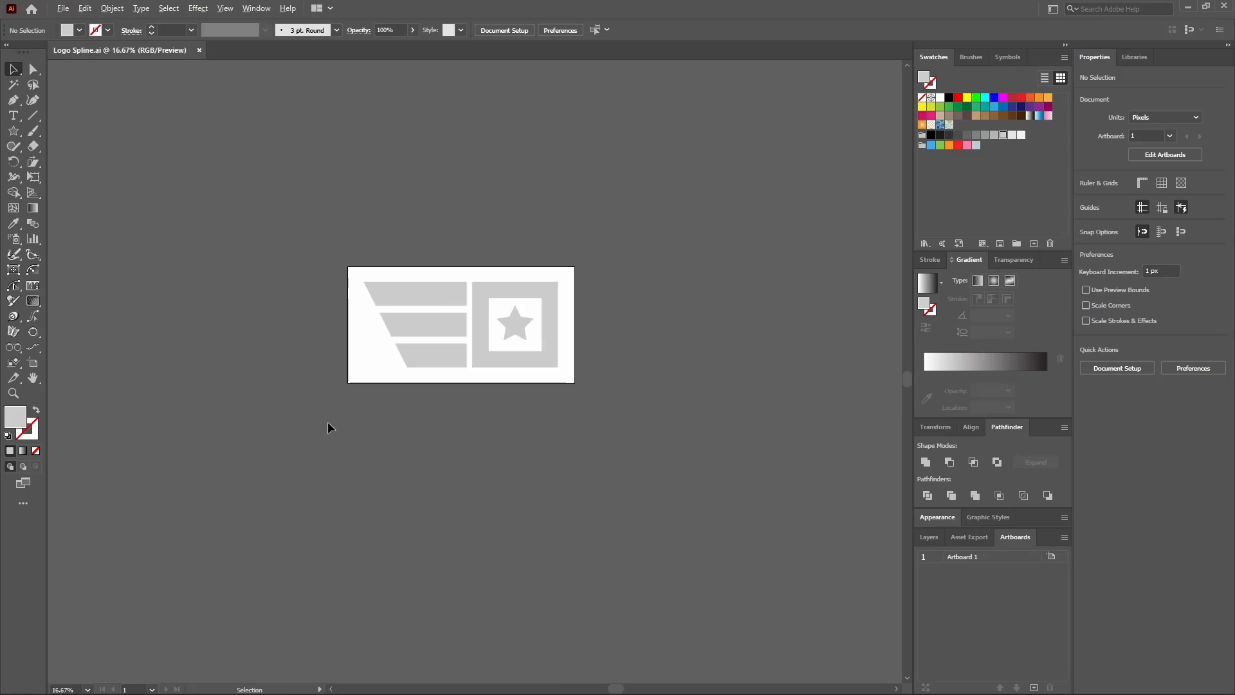
pyautogui.keyDown('alt'); pyautogui.scroll(2, 427, 325); pyautogui.keyUp('alt')
pyautogui.moveTo(278, 127); pyautogui.dragTo(807, 450)
pyautogui.click(563, 536)
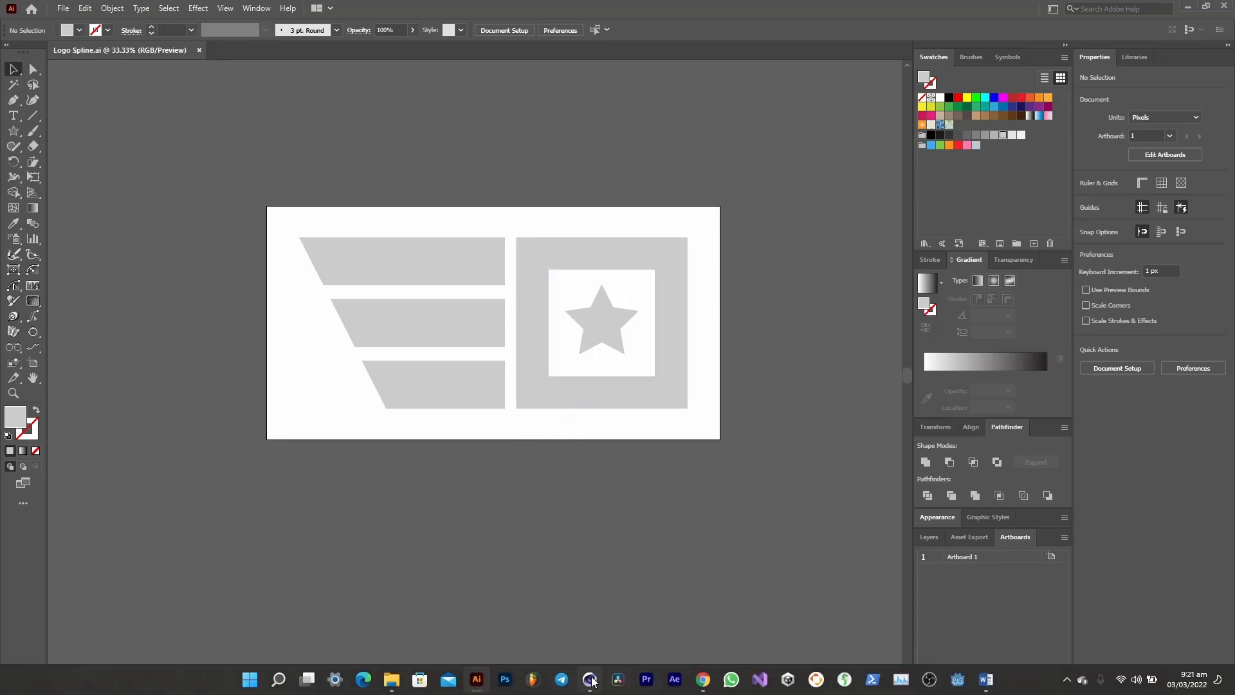
# Step: Switch back to Cinema 4D and load Logo Spline.ai as the Vector Import generator's source file
pyautogui.click(590, 679)
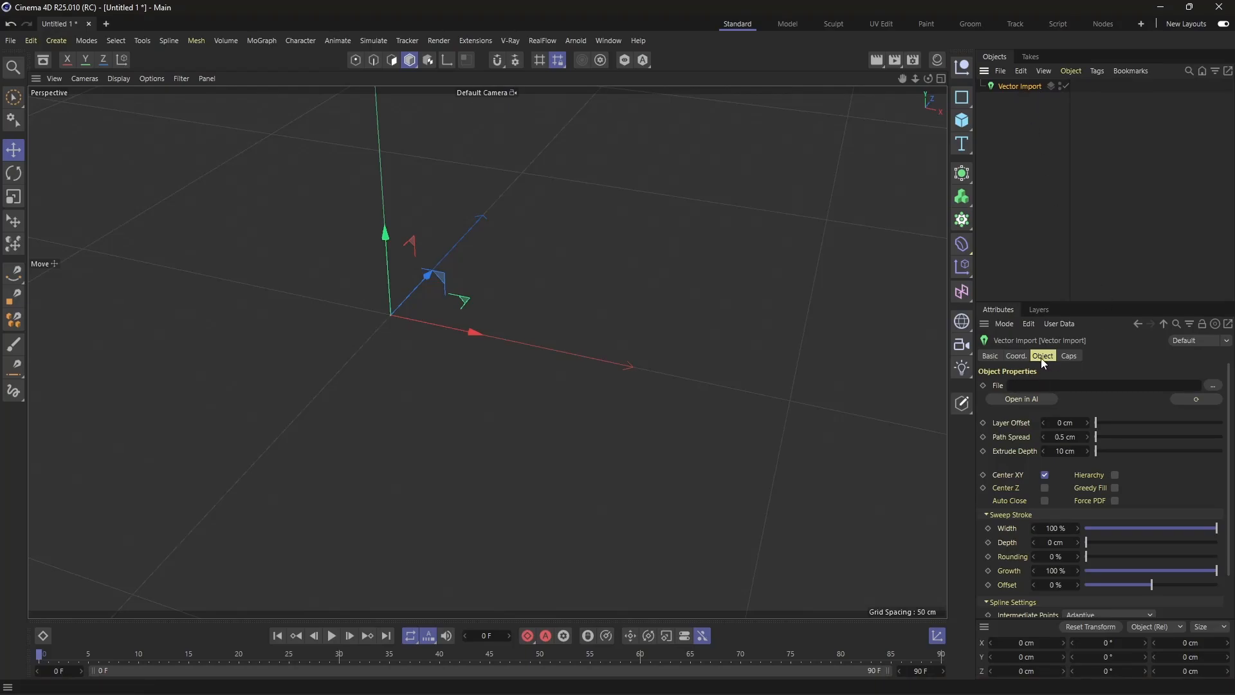
pyautogui.click(1215, 386)
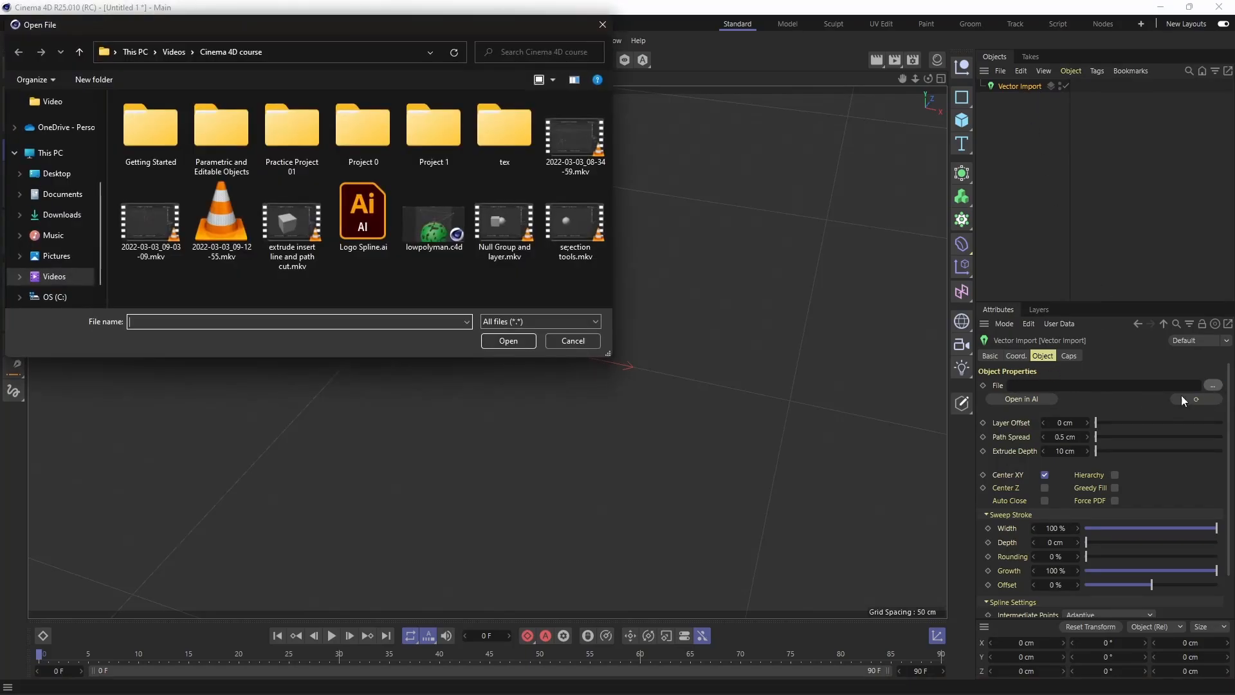
pyautogui.doubleClick(387, 218)
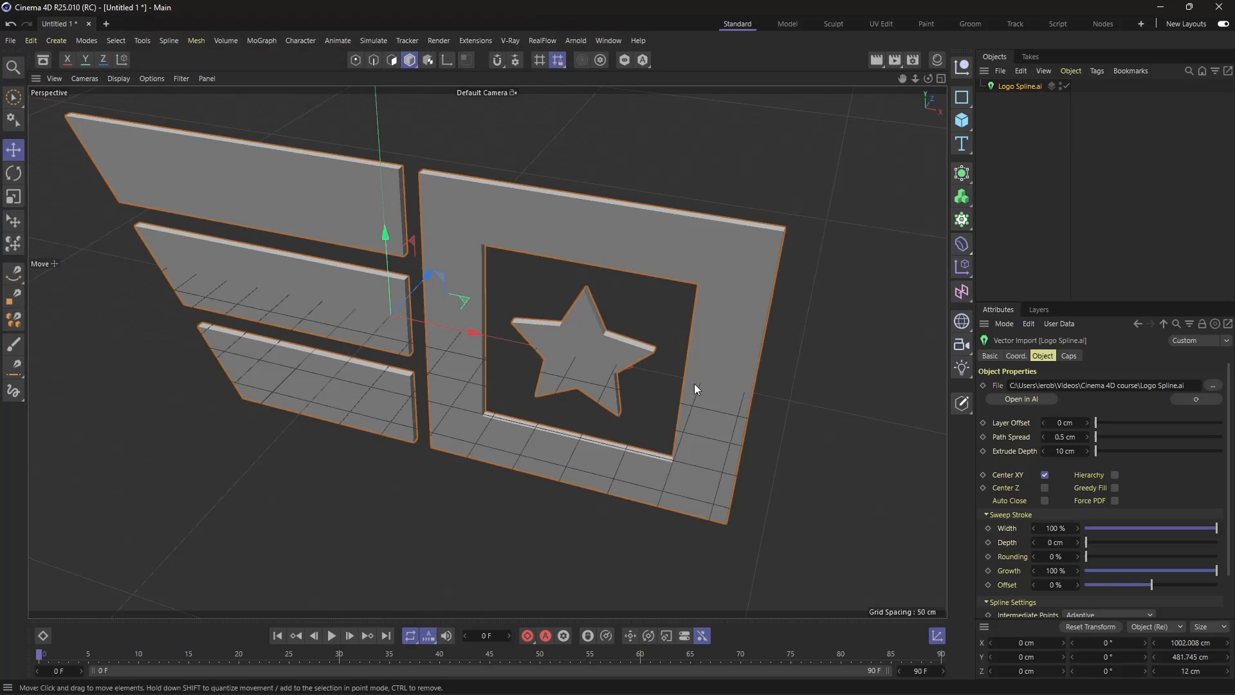
# Step: Set the imported logo's path spread to 0 cm and its extrude depth to 43 cm, and inspect the thicker shapes
pyautogui.scroll(-1, 633, 347)
pyautogui.moveTo(927, 78); pyautogui.dragTo(881, 81)
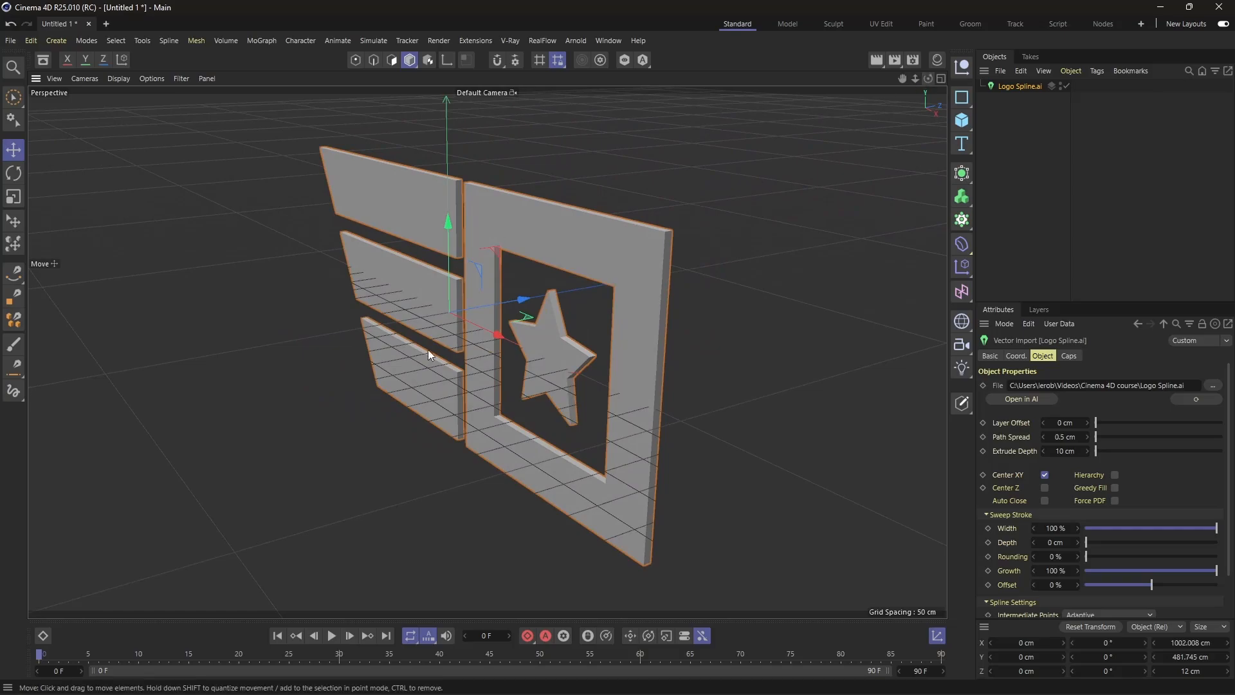
pyautogui.scroll(2, 551, 353)
pyautogui.scroll(-3, 552, 354)
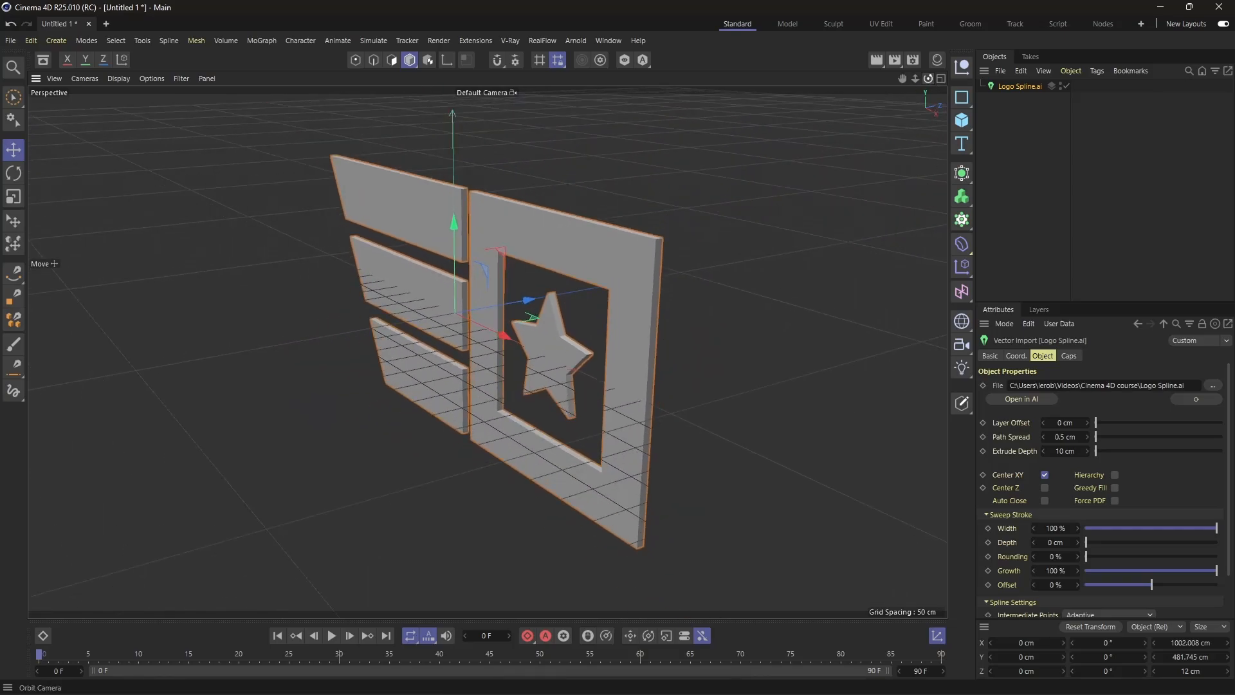
pyautogui.moveTo(928, 78); pyautogui.dragTo(962, 83)
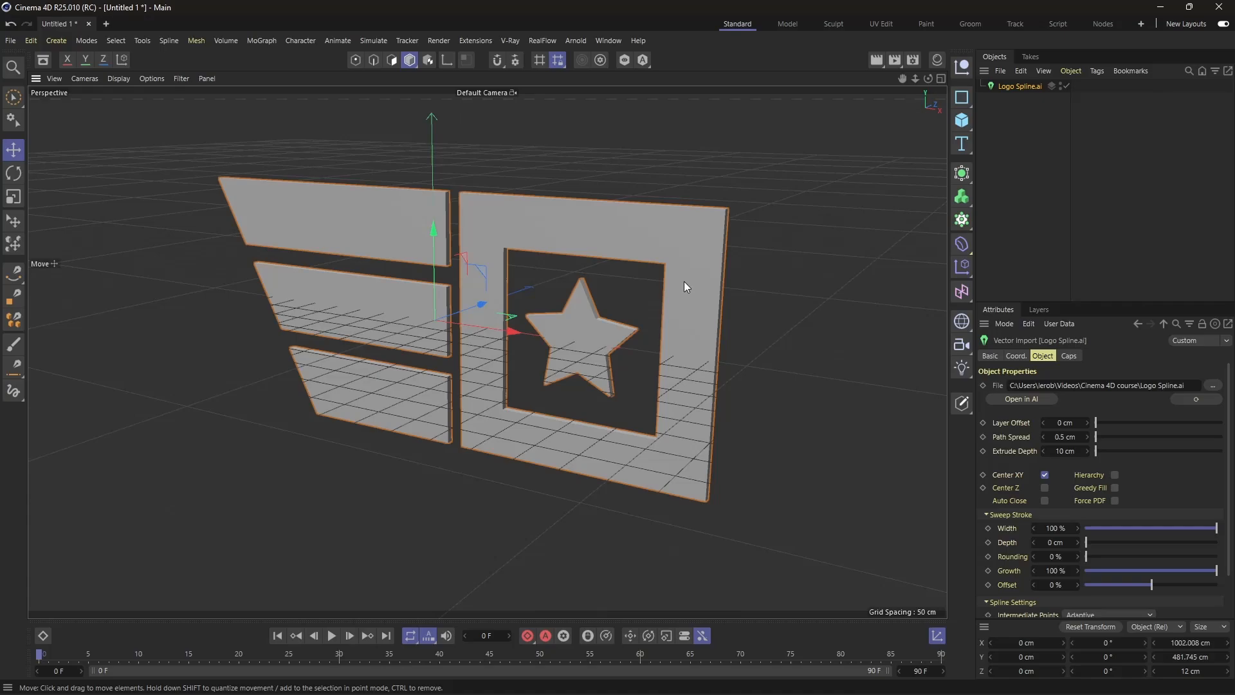
pyautogui.moveTo(928, 79)
pyautogui.mouseDown()
pyautogui.moveTo(785, 83)
pyautogui.moveTo(914, 90)
pyautogui.mouseUp()
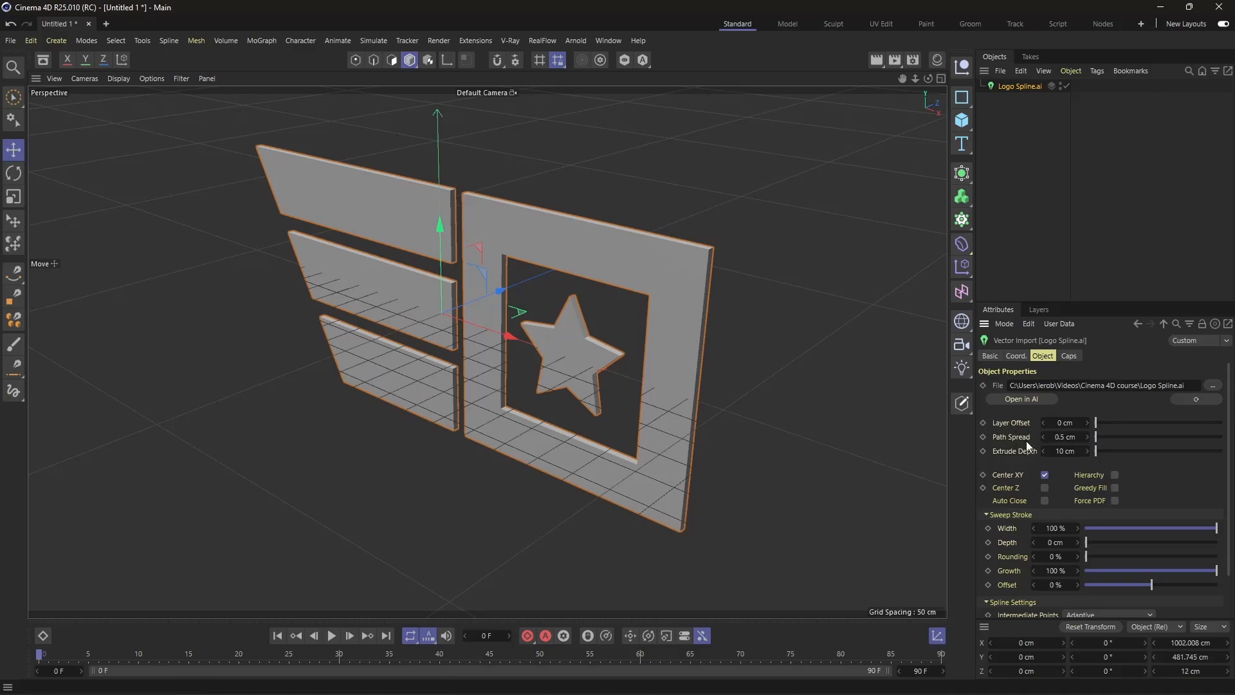
pyautogui.moveTo(1104, 418); pyautogui.dragTo(1100, 459)
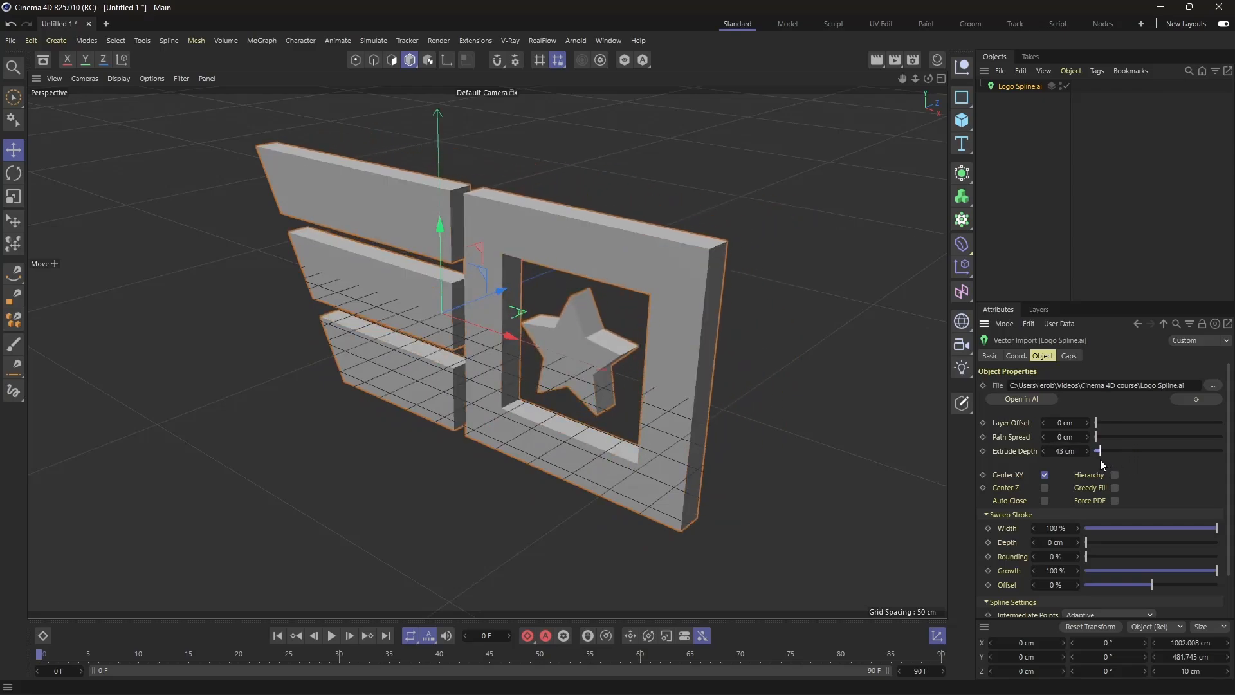
pyautogui.scroll(-2, 1229, 489)
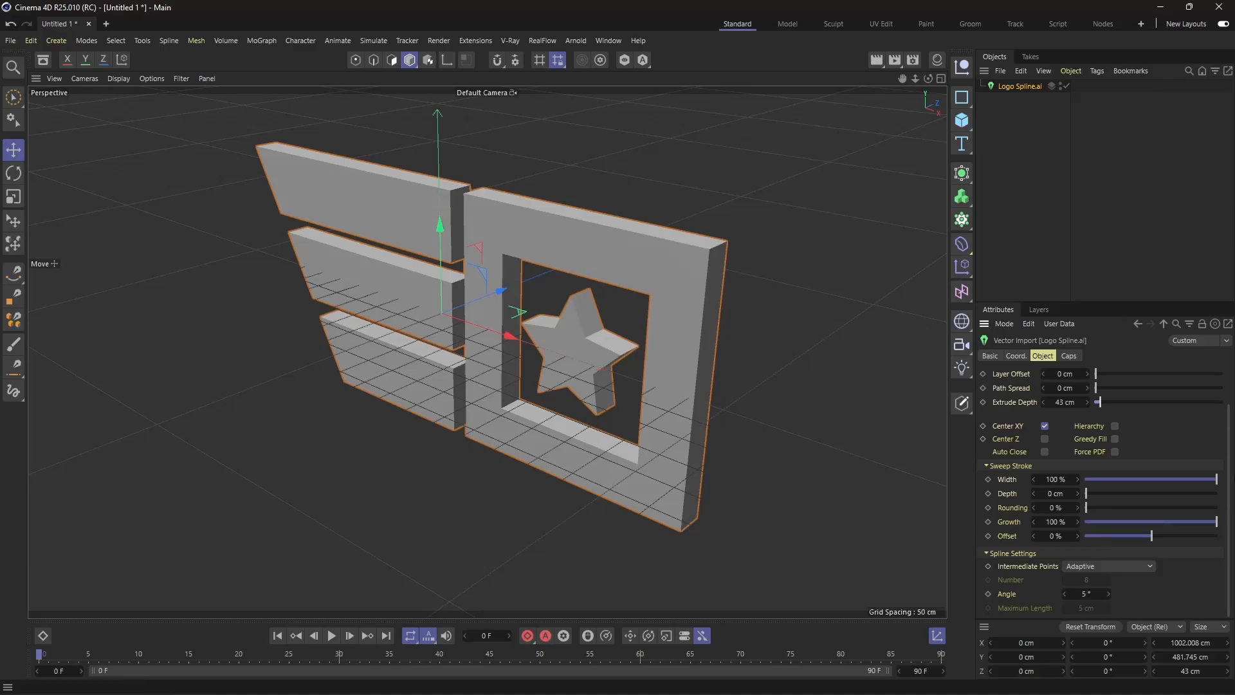
pyautogui.scroll(2, 1229, 494)
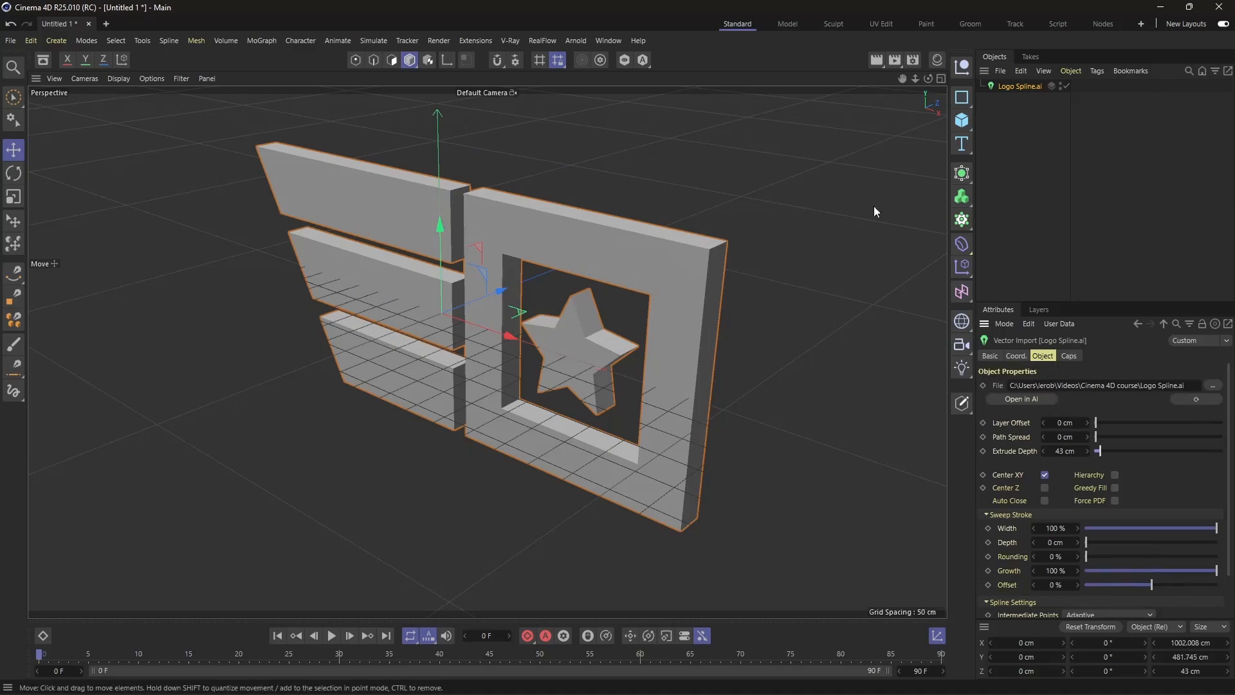
pyautogui.moveTo(928, 78); pyautogui.dragTo(738, 399)
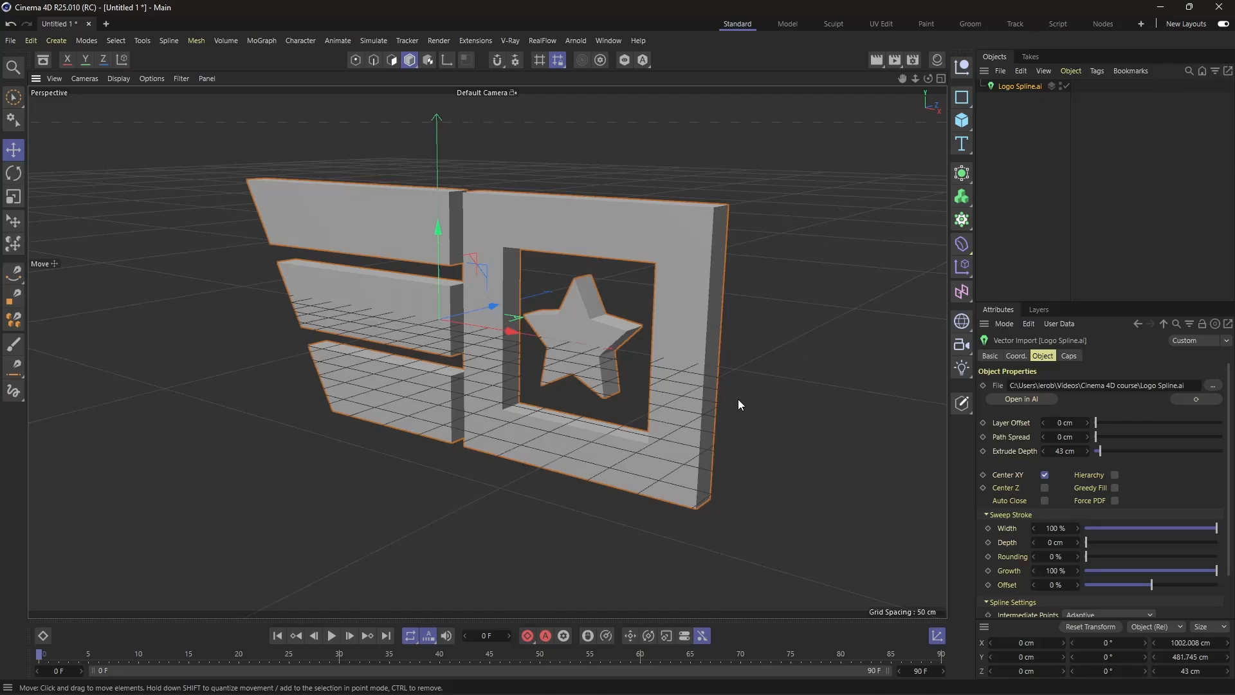